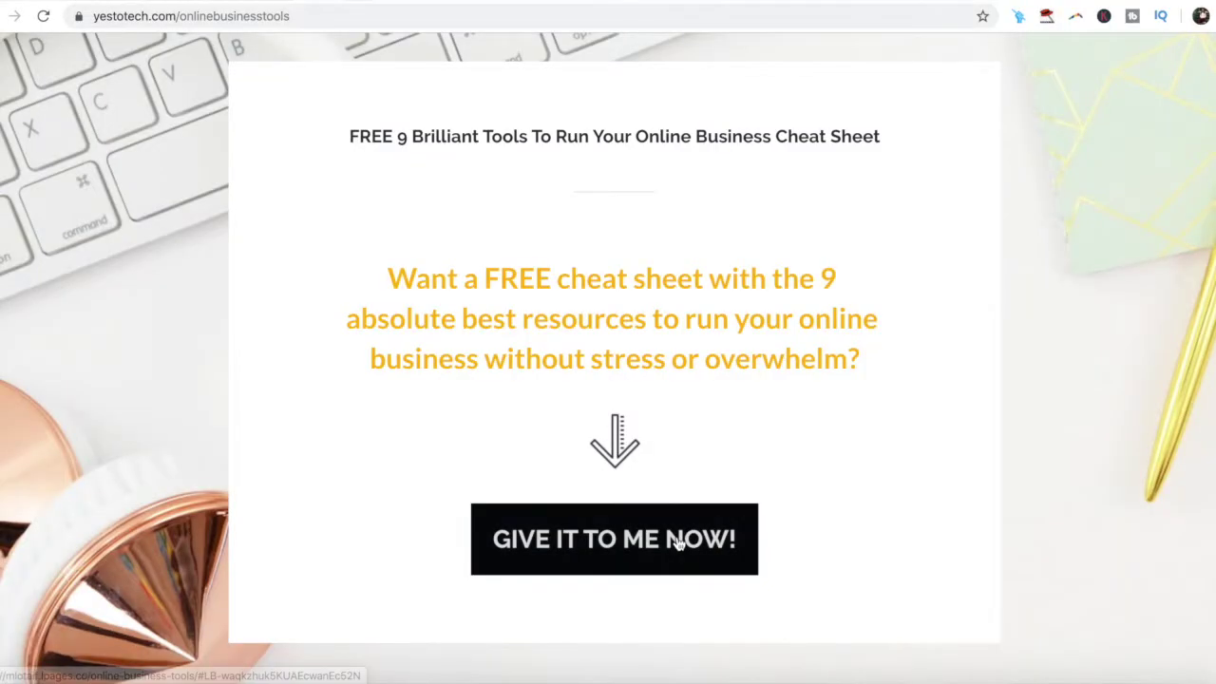
# Request the free yestotech.com cheat sheet and enter the subscriber's name in the sign-up form.
pyautogui.click(668, 538)
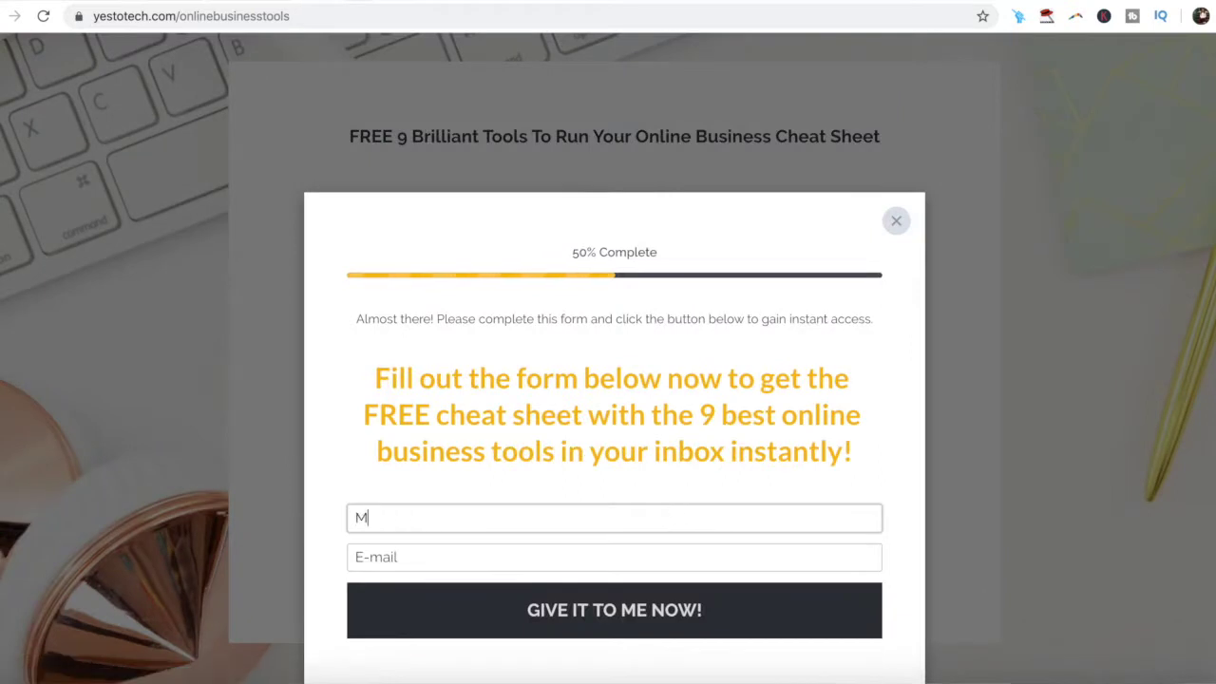
pyautogui.click(376, 557)
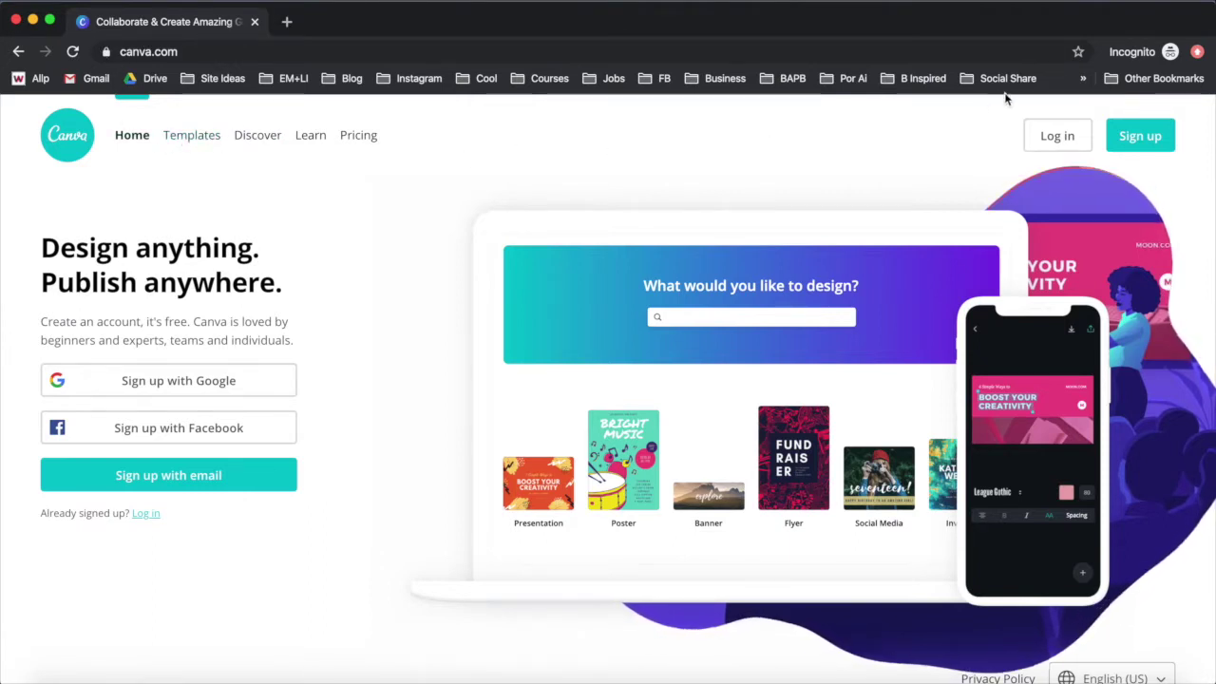
# Start a new Canva account using the Sign up with email option.
pyautogui.click(1122, 136)
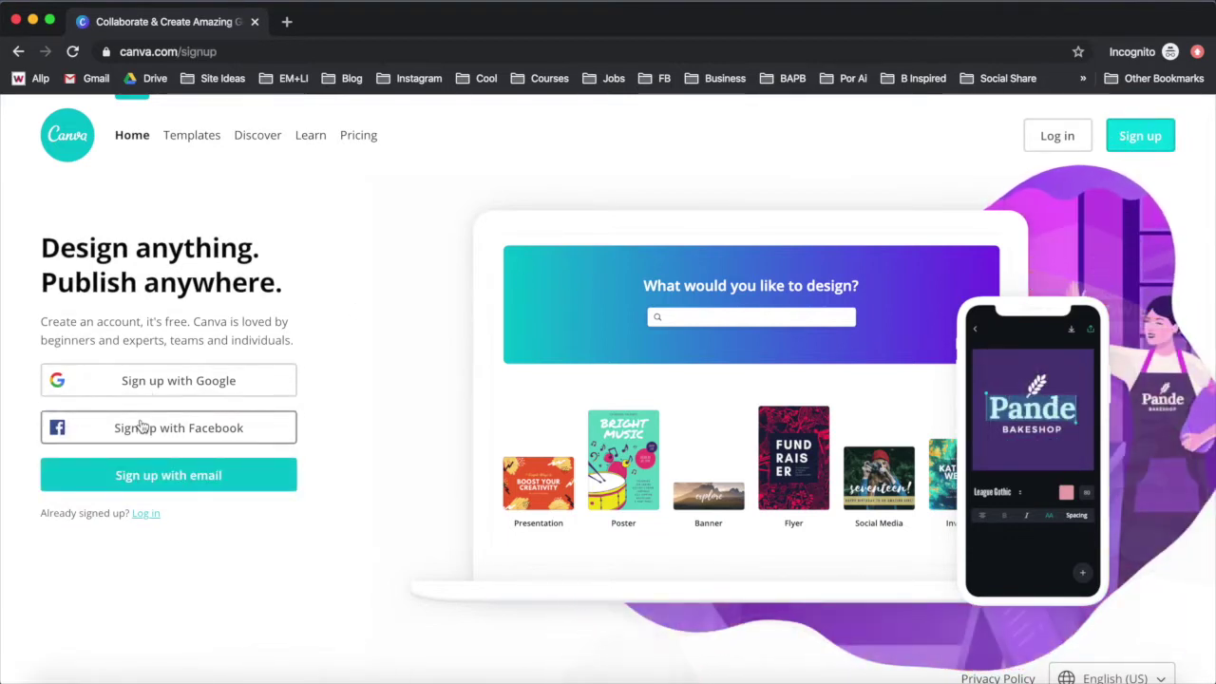
pyautogui.click(101, 476)
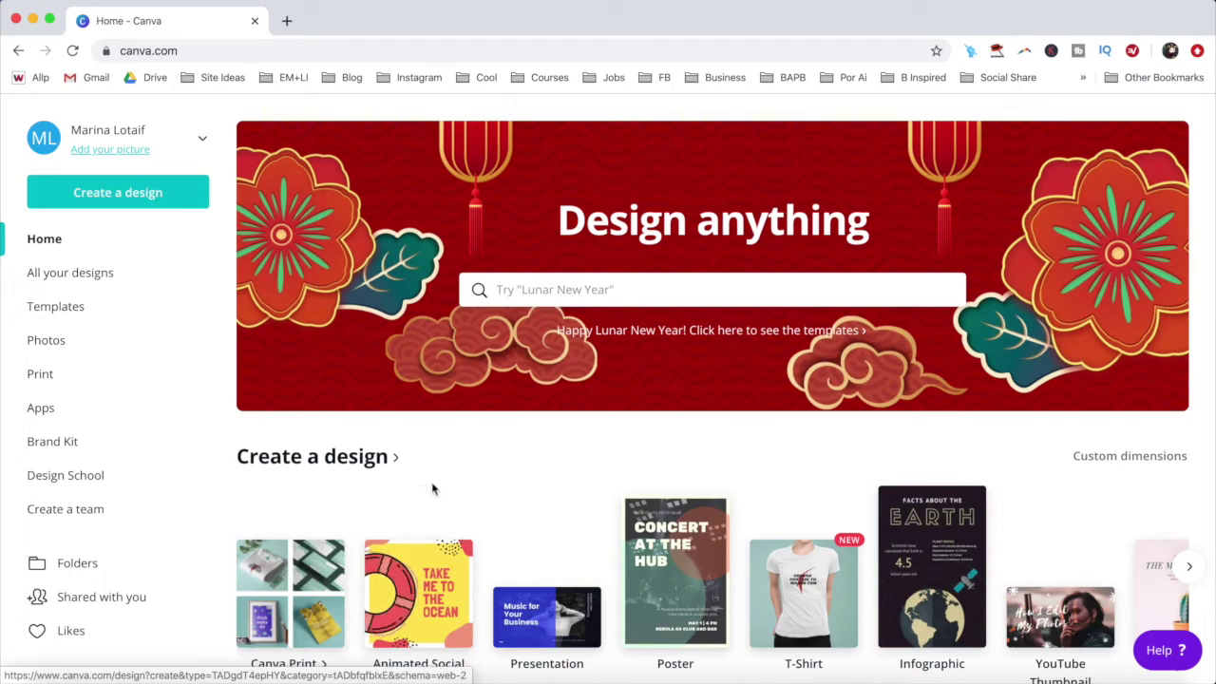
pyautogui.click(566, 293)
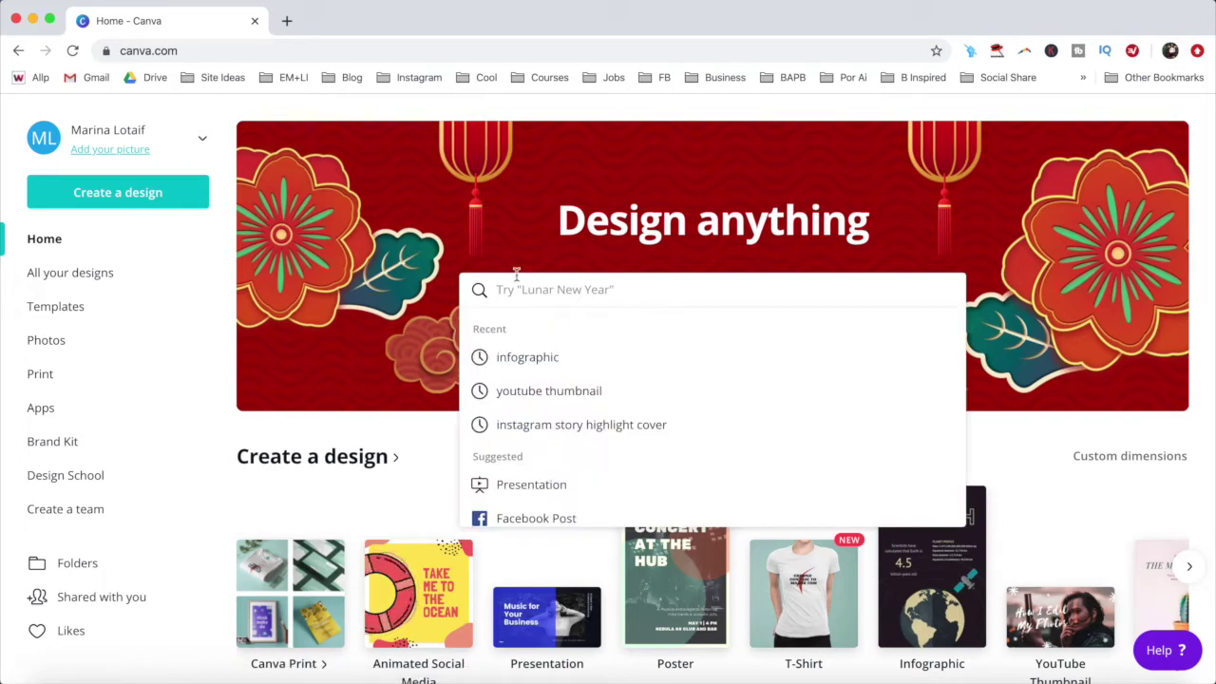
pyautogui.click(186, 196)
pyautogui.click(373, 400)
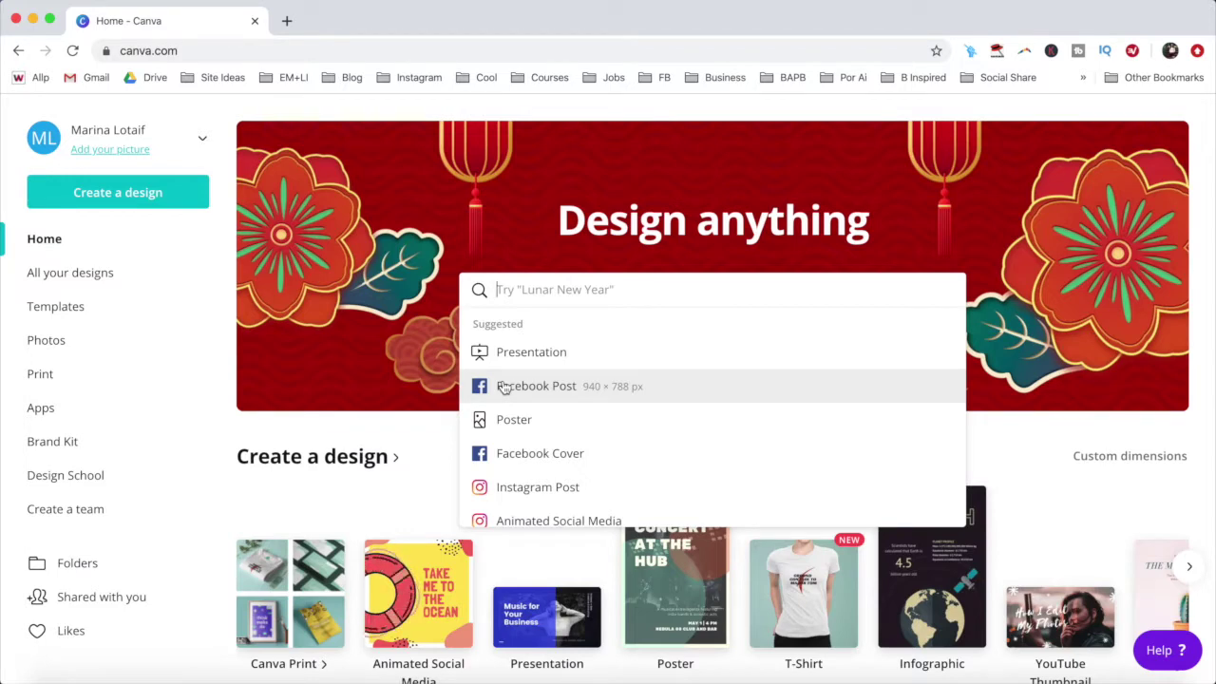
pyautogui.click(157, 195)
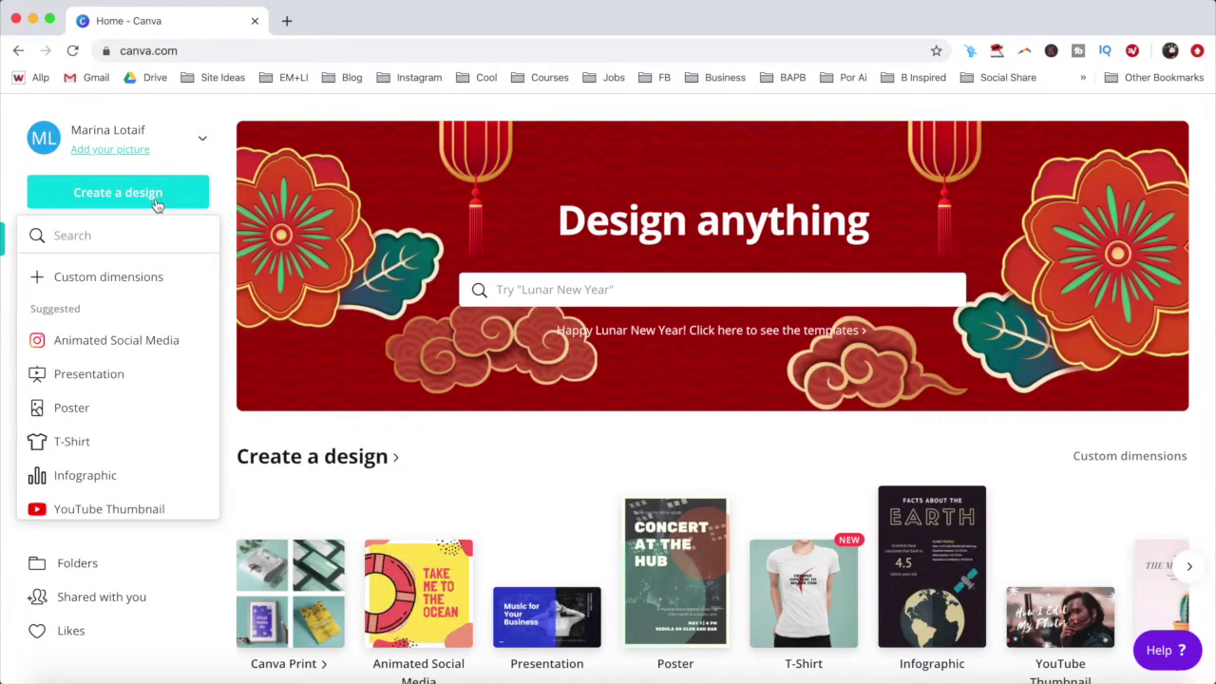
pyautogui.click(152, 285)
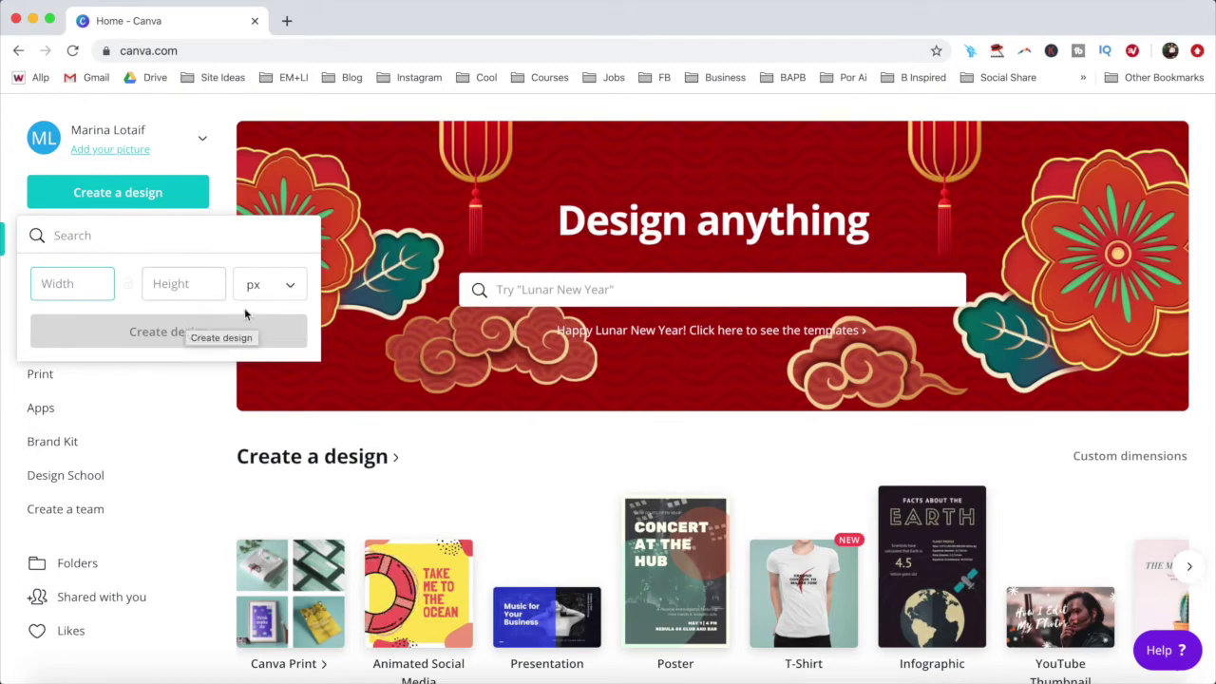
pyautogui.click(266, 285)
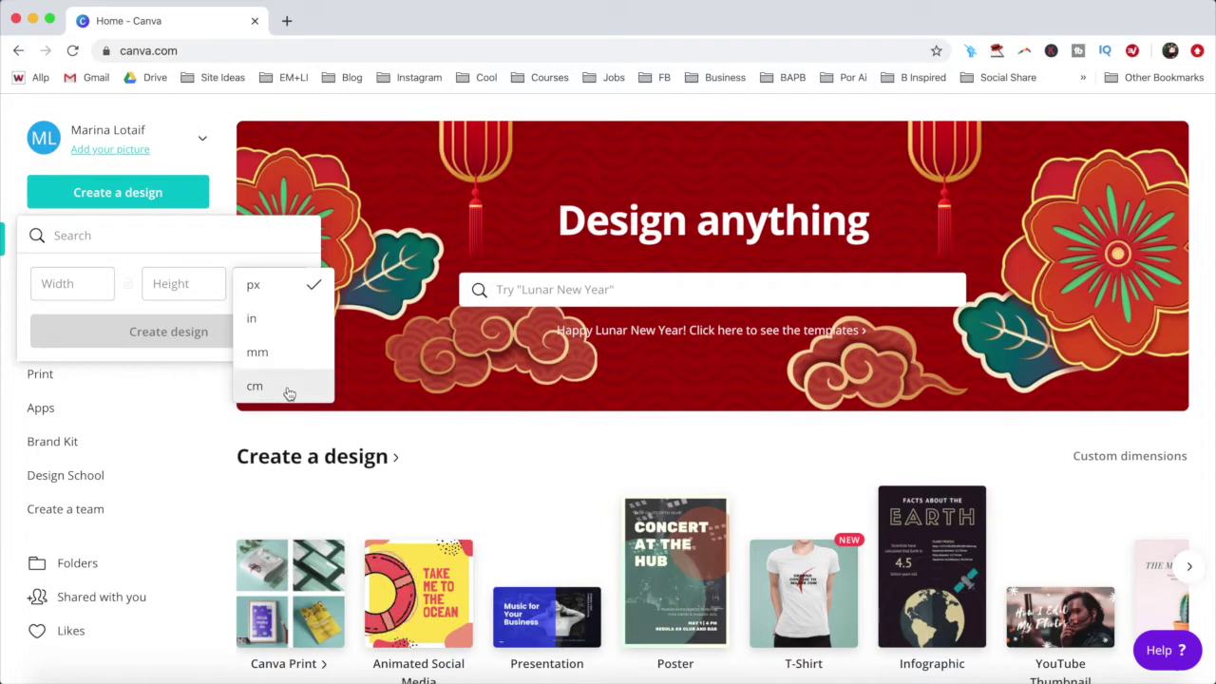
pyautogui.click(220, 431)
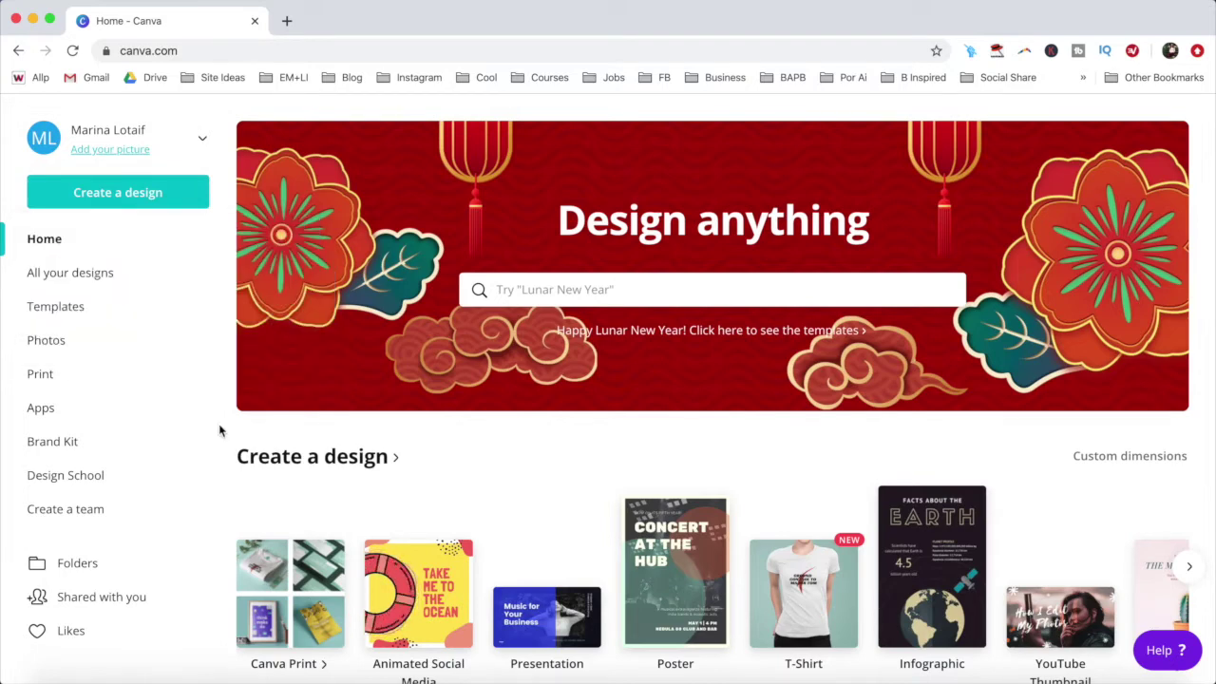
# Show All your designs and select, then deselect, the 'Upload a font to Wix' design.
pyautogui.click(169, 279)
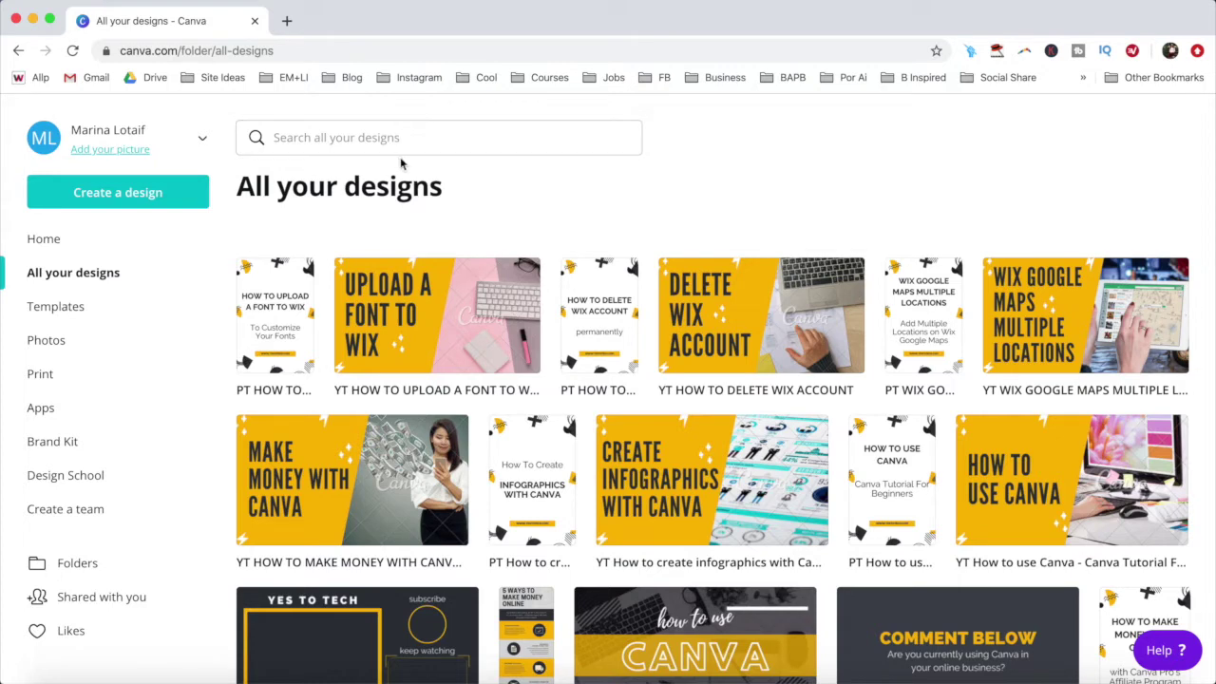
pyautogui.moveTo(390, 313)
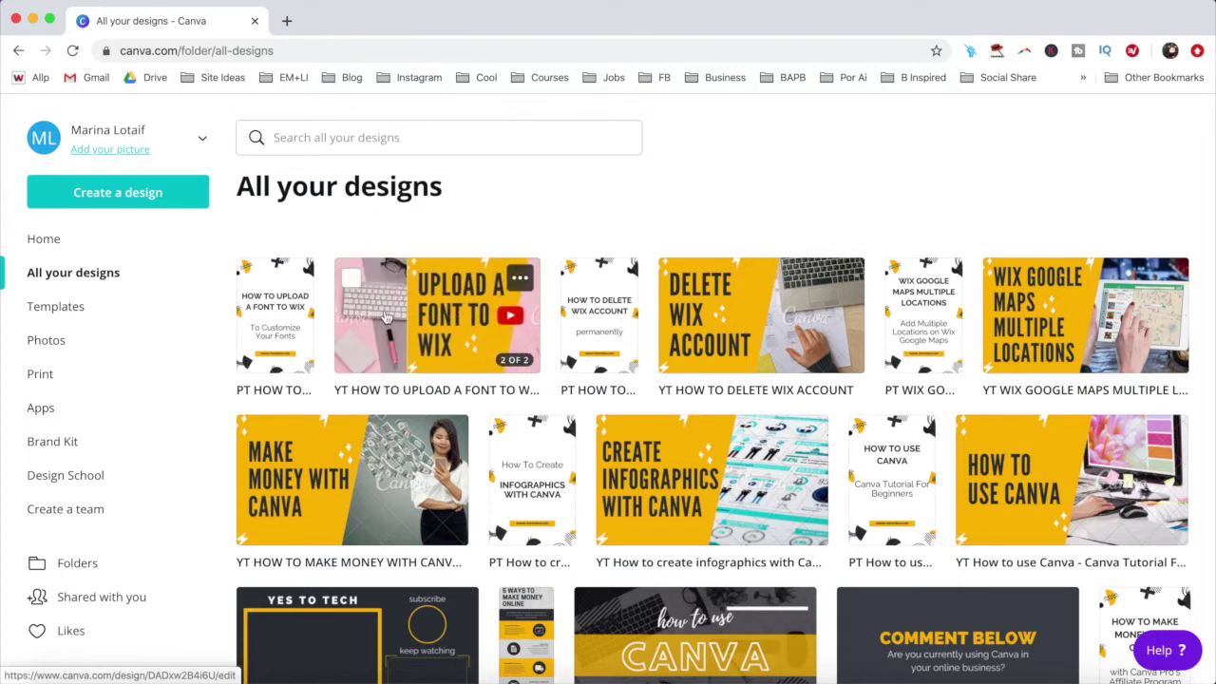
pyautogui.click(351, 281)
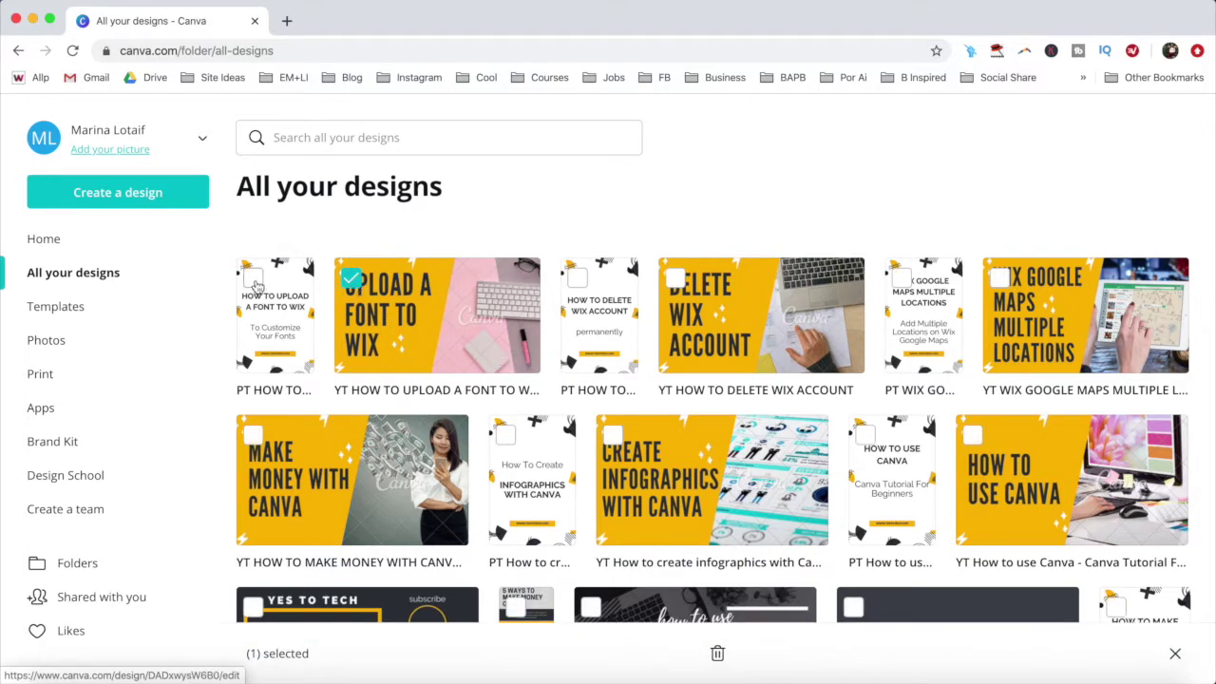
pyautogui.click(351, 278)
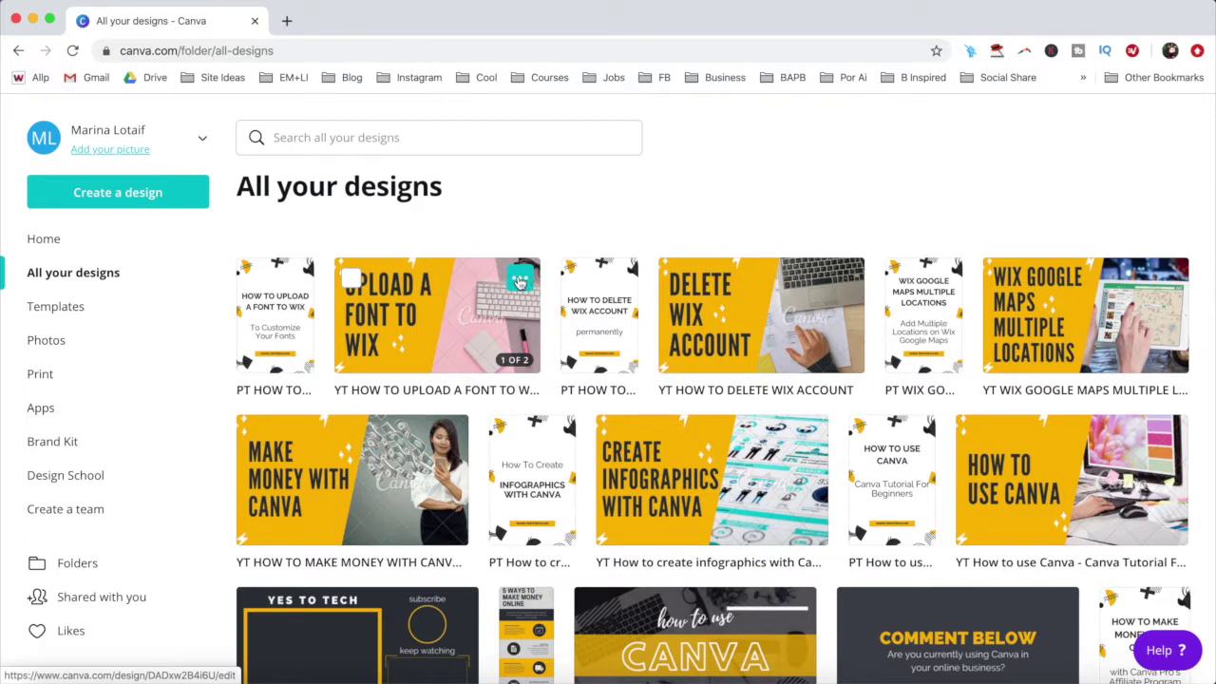
# Check the design's options menu, close it, then edit and confirm the design title.
pyautogui.click(520, 279)
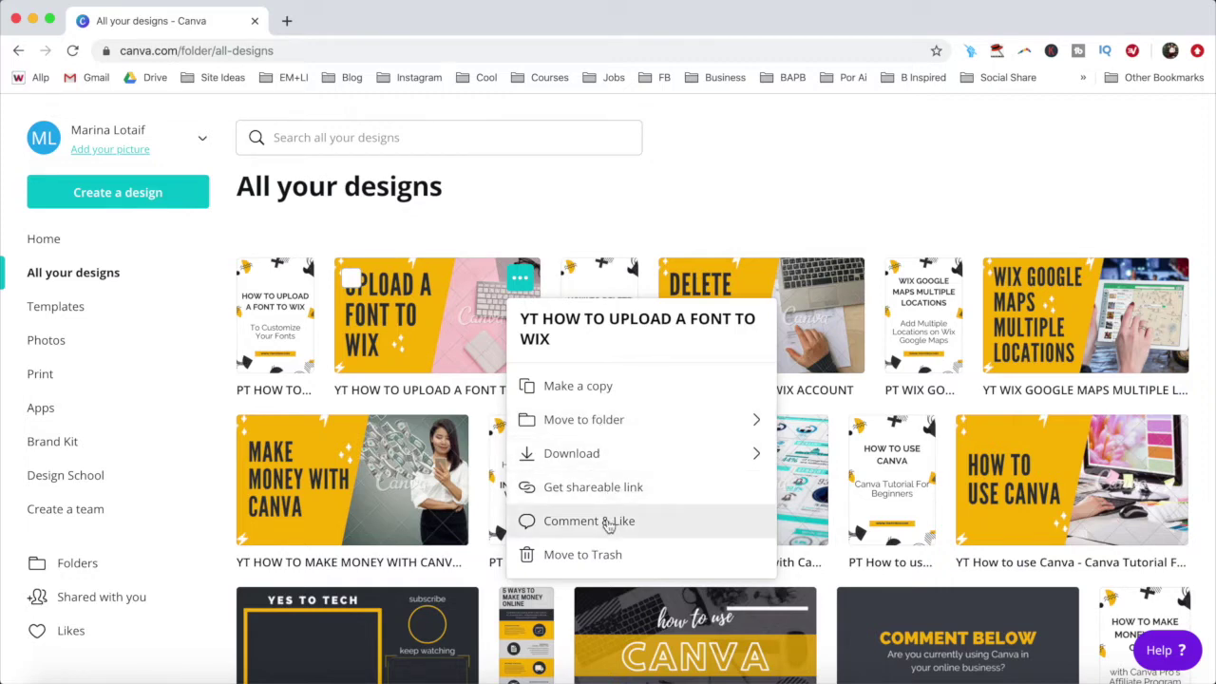
pyautogui.click(613, 212)
pyautogui.click(493, 392)
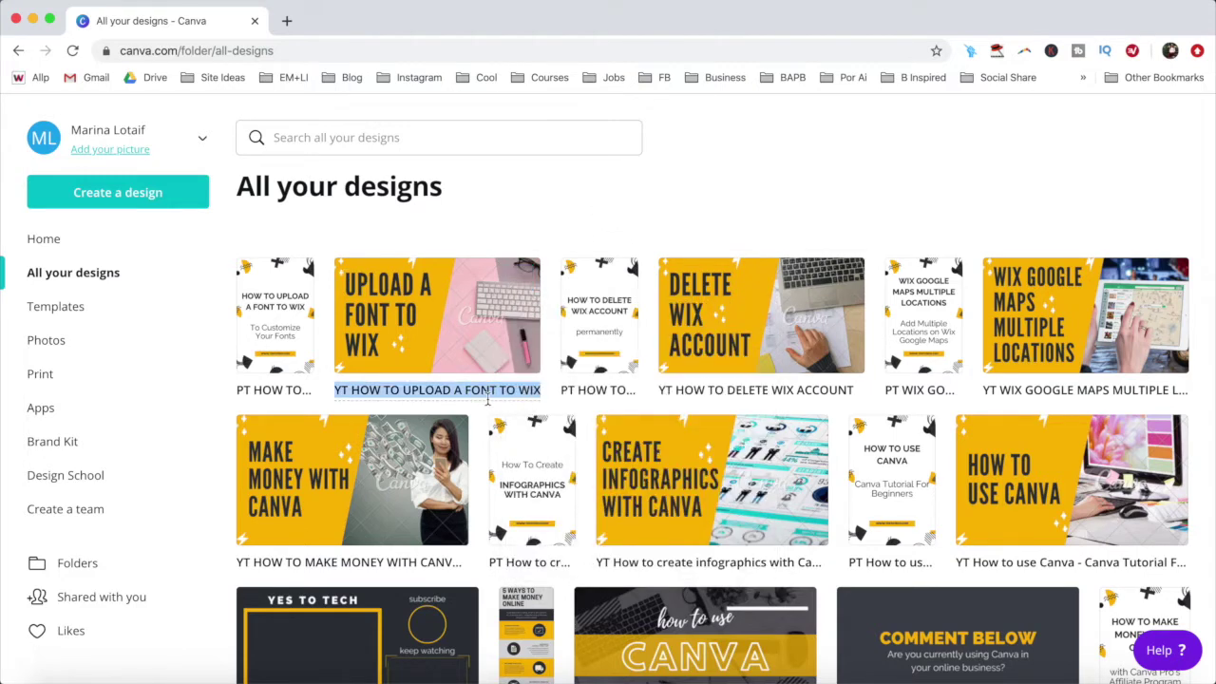
pyautogui.press('Return')
# Open the Templates gallery and view the search box's category suggestions.
pyautogui.click(172, 310)
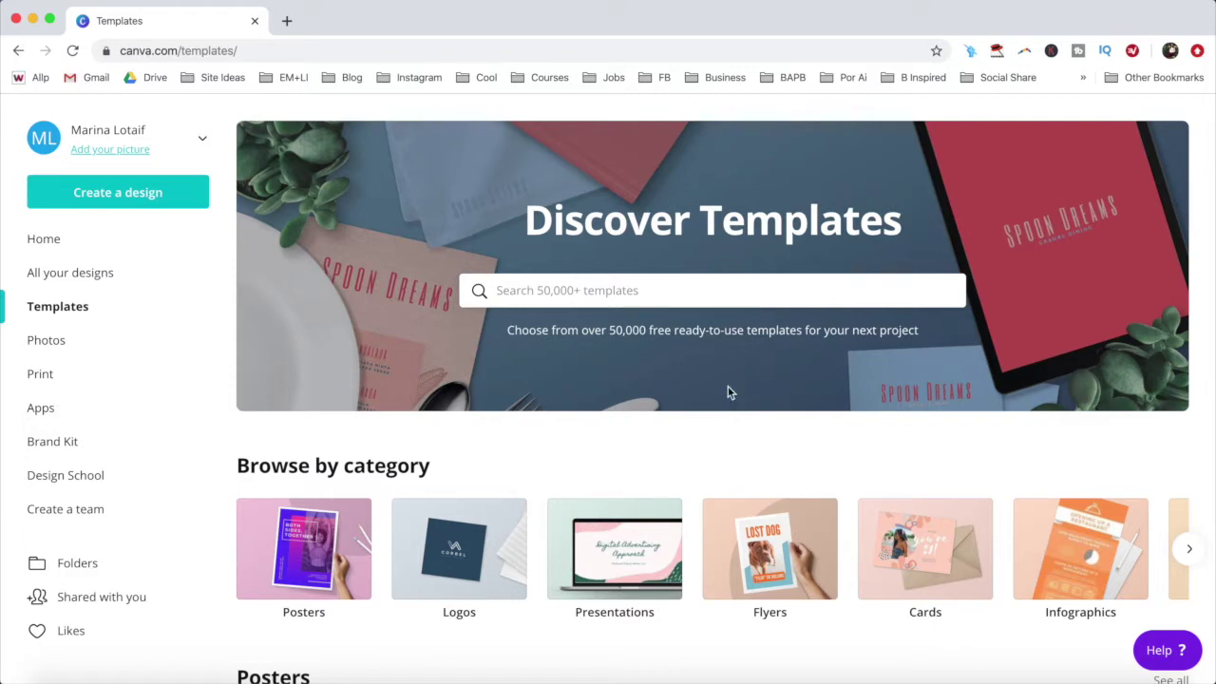
pyautogui.click(629, 297)
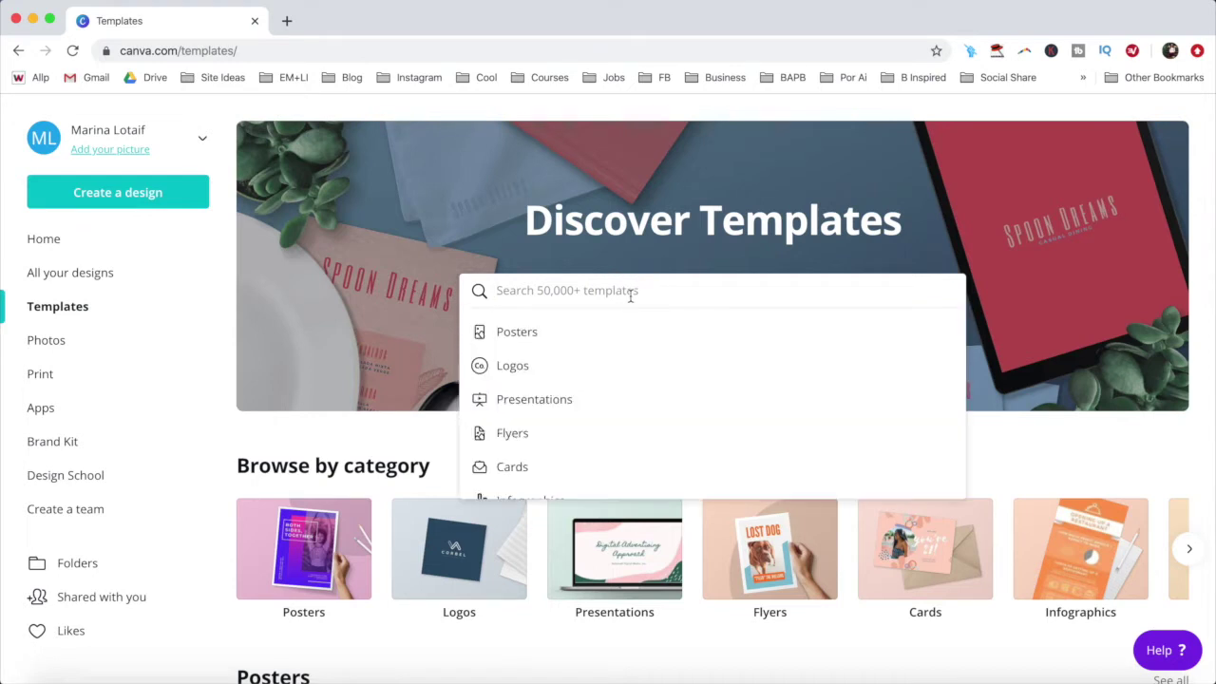
pyautogui.click(364, 365)
pyautogui.scroll(-1, 370, 365)
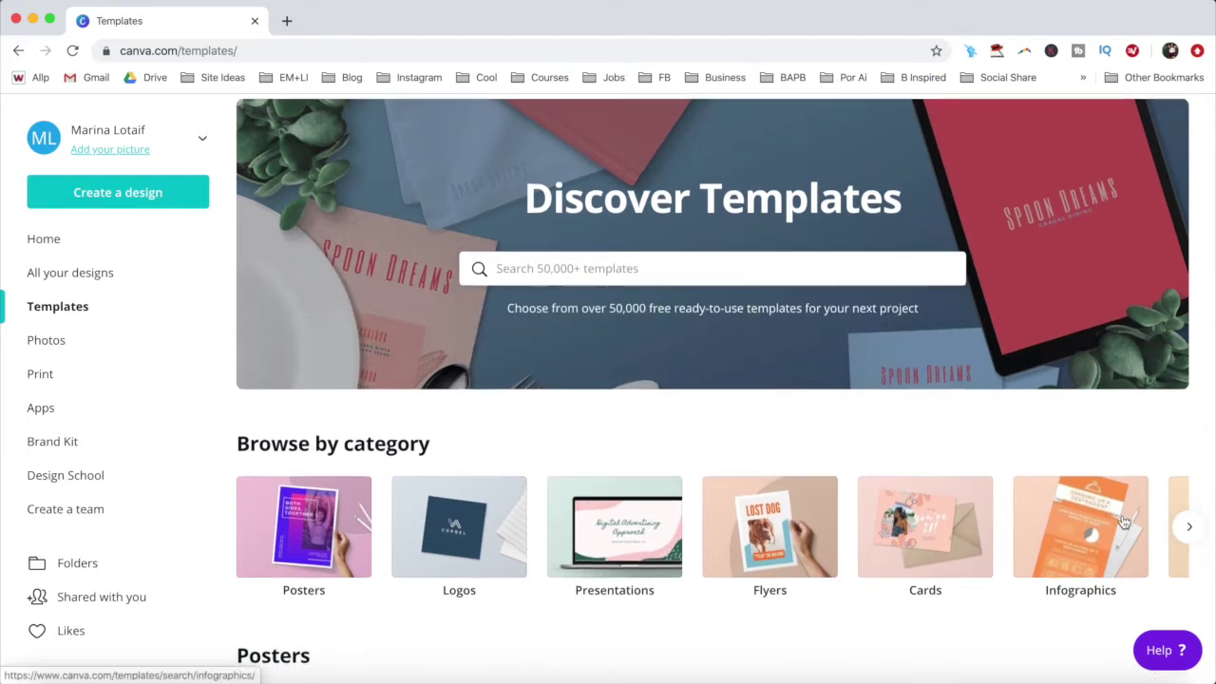
# Page through more template categories with the carousel arrow, then go to Photos.
pyautogui.click(1190, 528)
pyautogui.click(1192, 529)
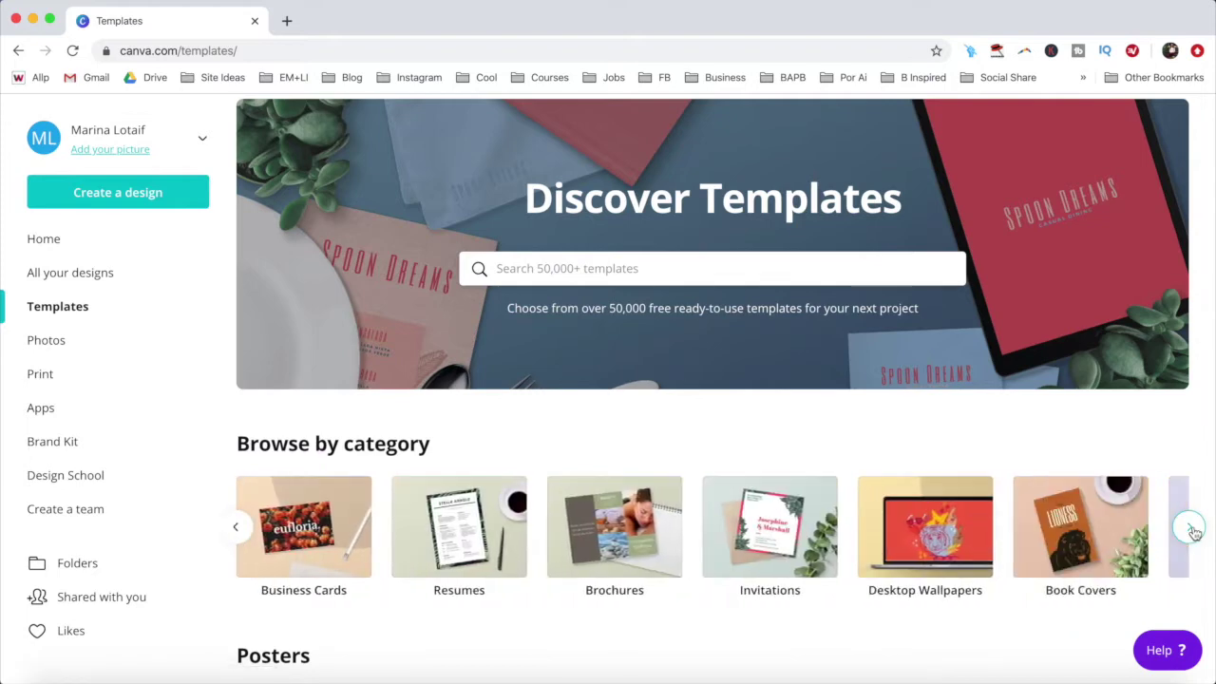
pyautogui.click(1192, 529)
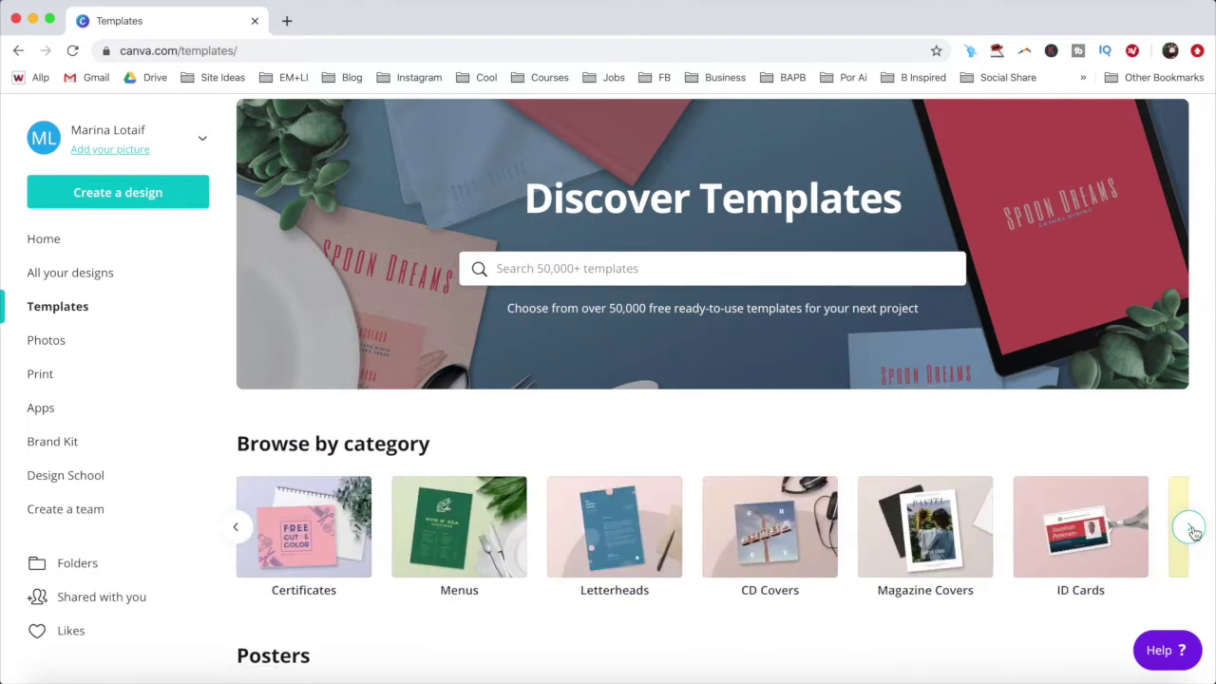
pyautogui.click(164, 348)
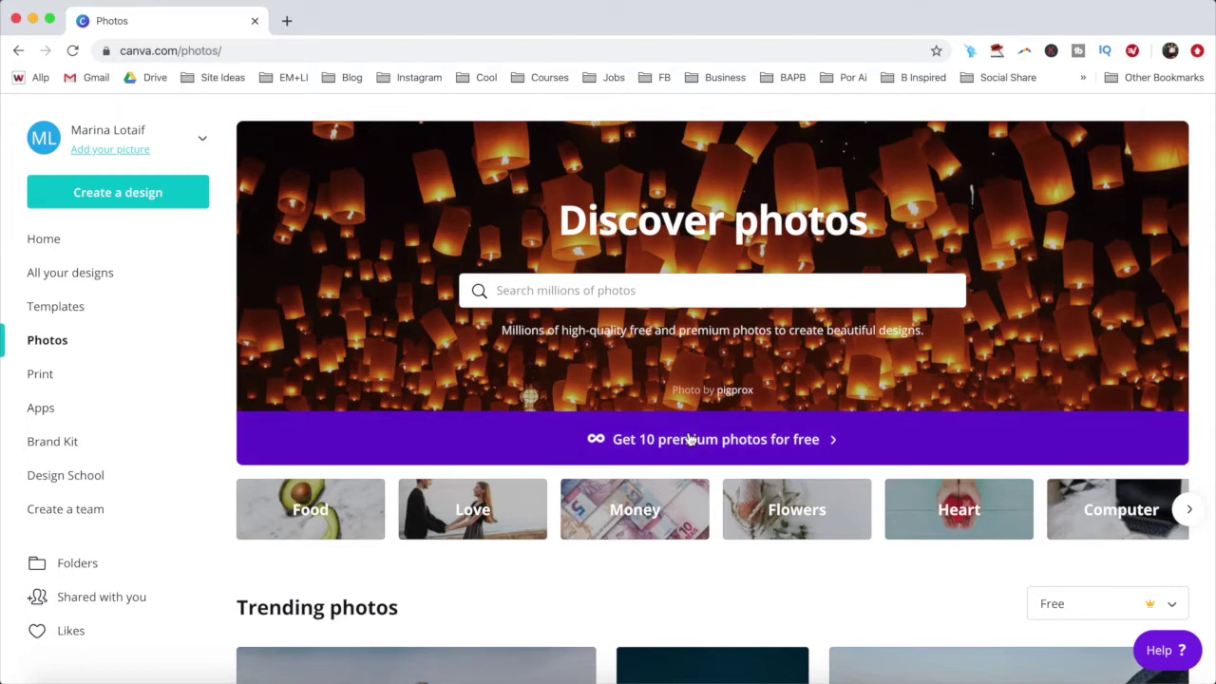
# Scroll down through the Trending photos grid of mountain, lake, ocean and portrait images.
pyautogui.scroll(-3, 633, 418)
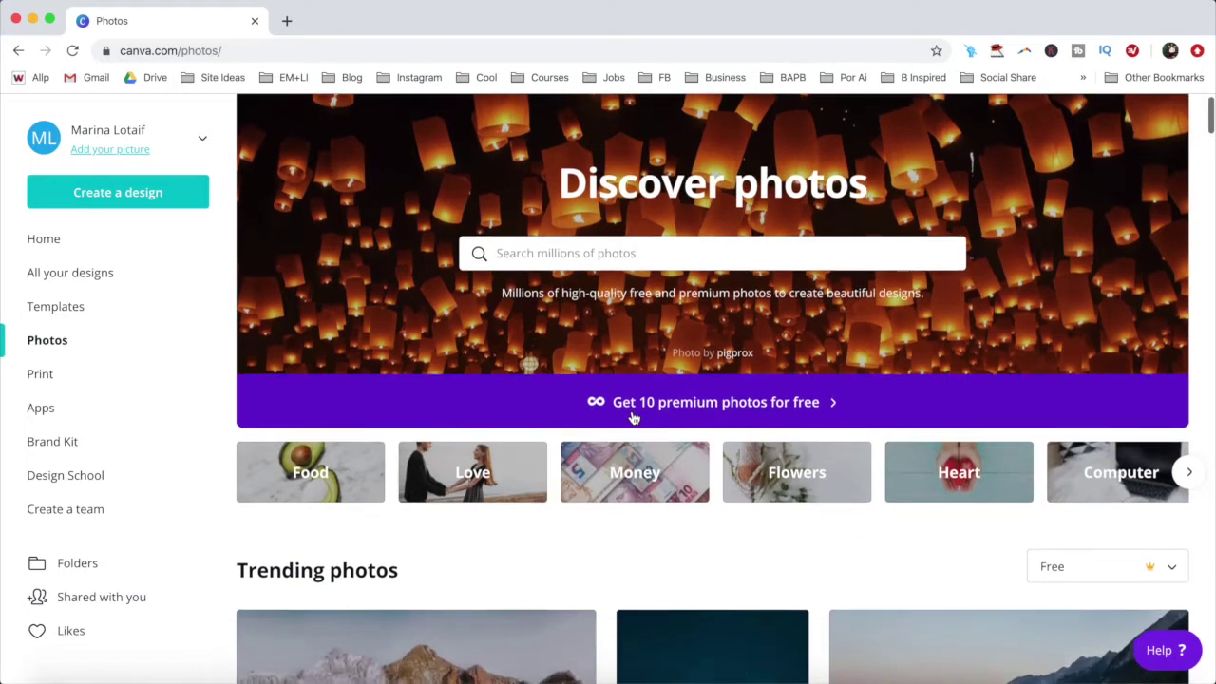
pyautogui.scroll(-3, 634, 418)
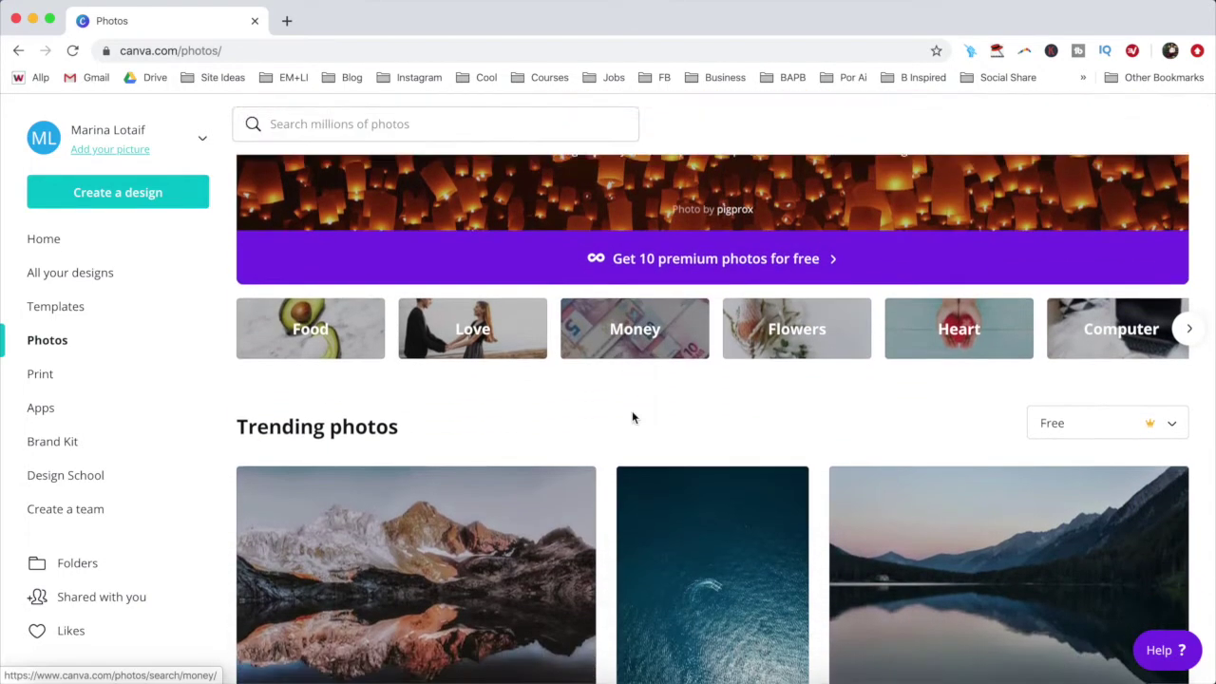
pyautogui.scroll(-2, 633, 418)
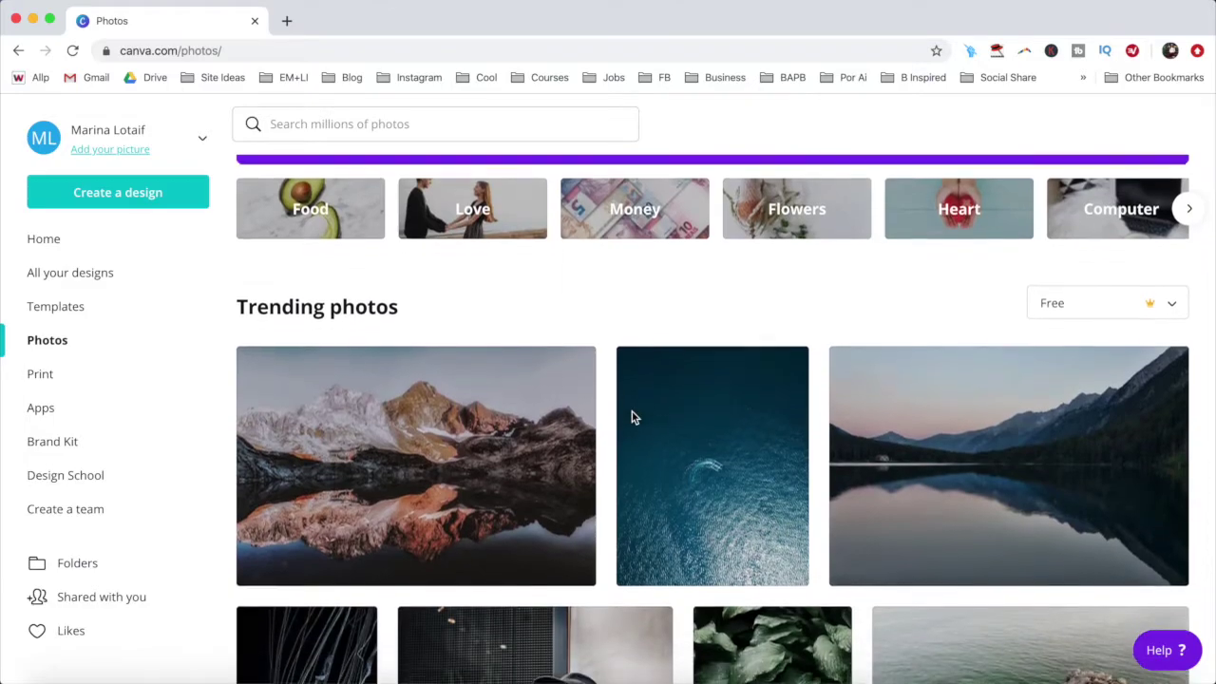
pyautogui.scroll(-3, 633, 418)
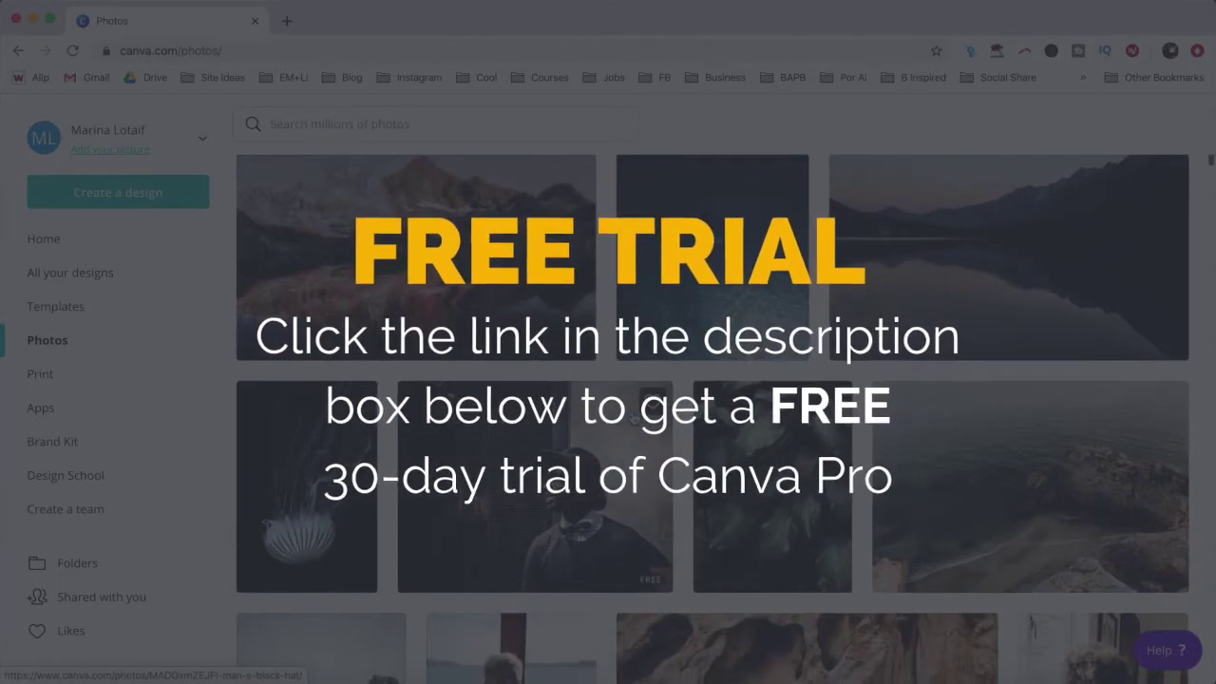
pyautogui.scroll(-2, 633, 418)
pyautogui.scroll(-3, 633, 418)
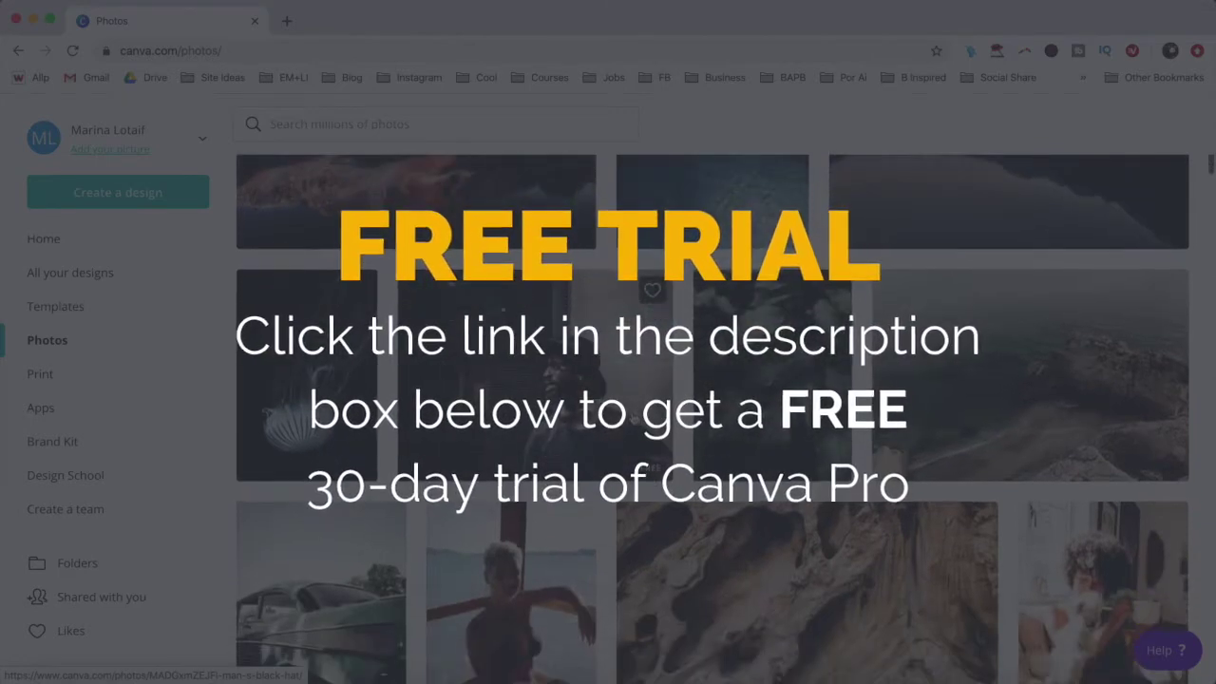
pyautogui.scroll(-2, 633, 418)
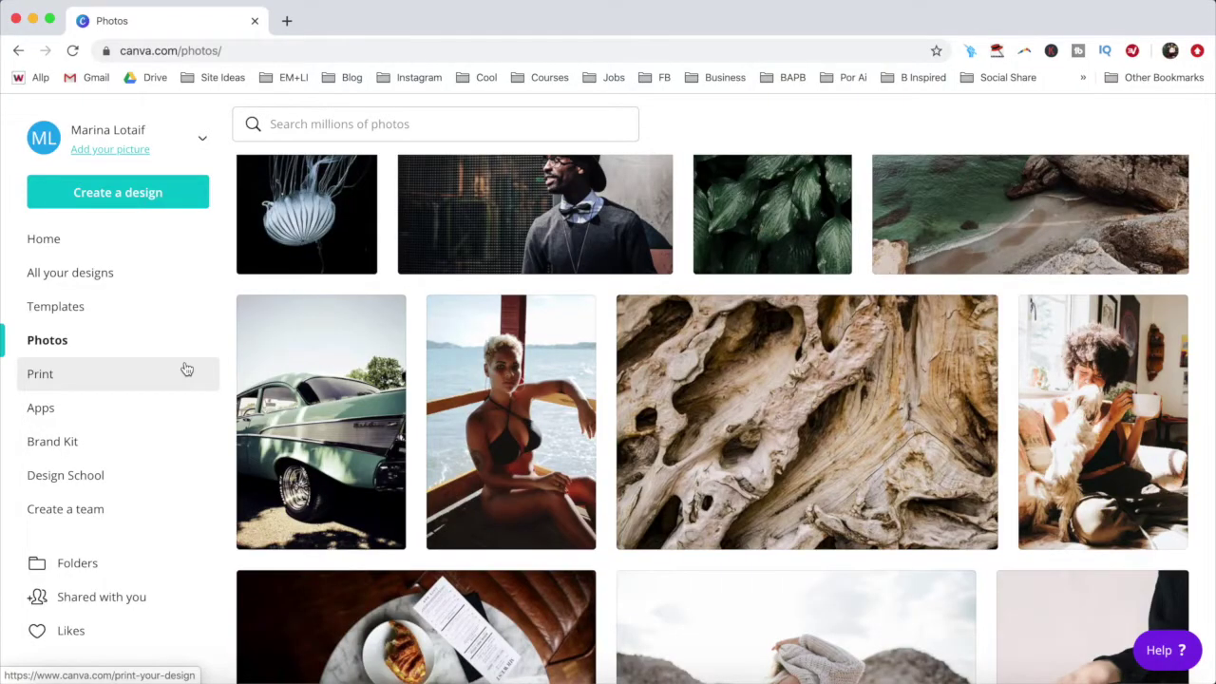
# Browse Canva's print products, revealing more with the carousel arrow, then move to the Apps directory.
pyautogui.click(186, 370)
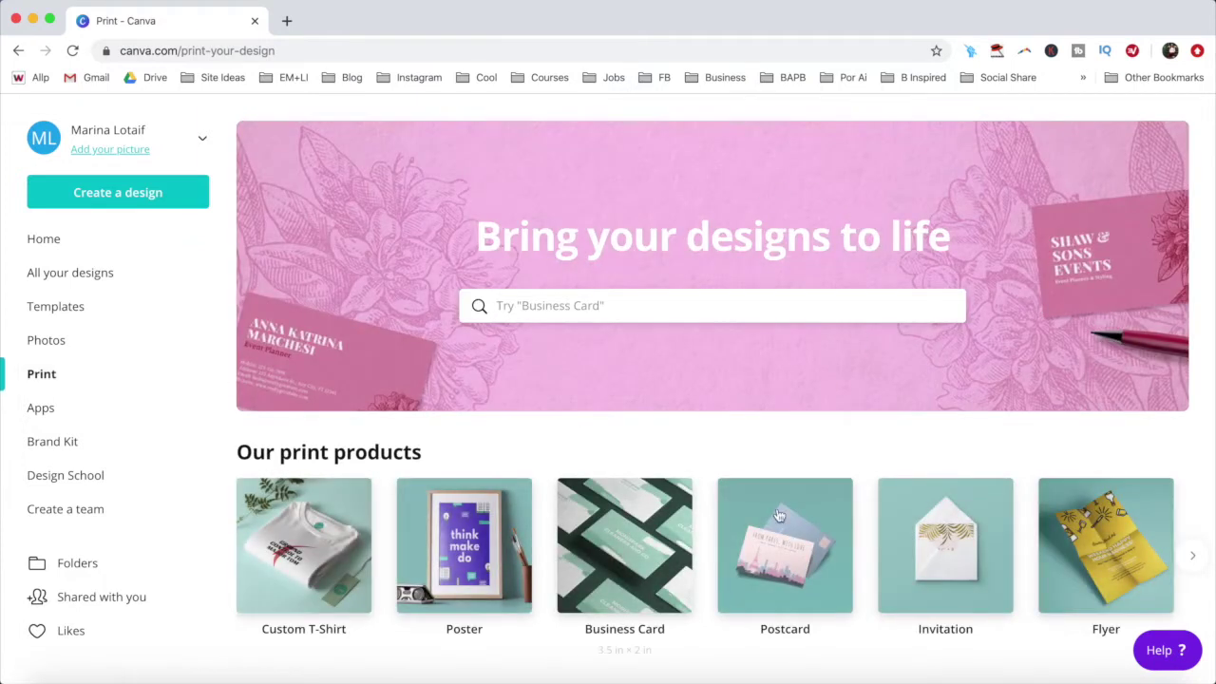
pyautogui.scroll(-1, 616, 436)
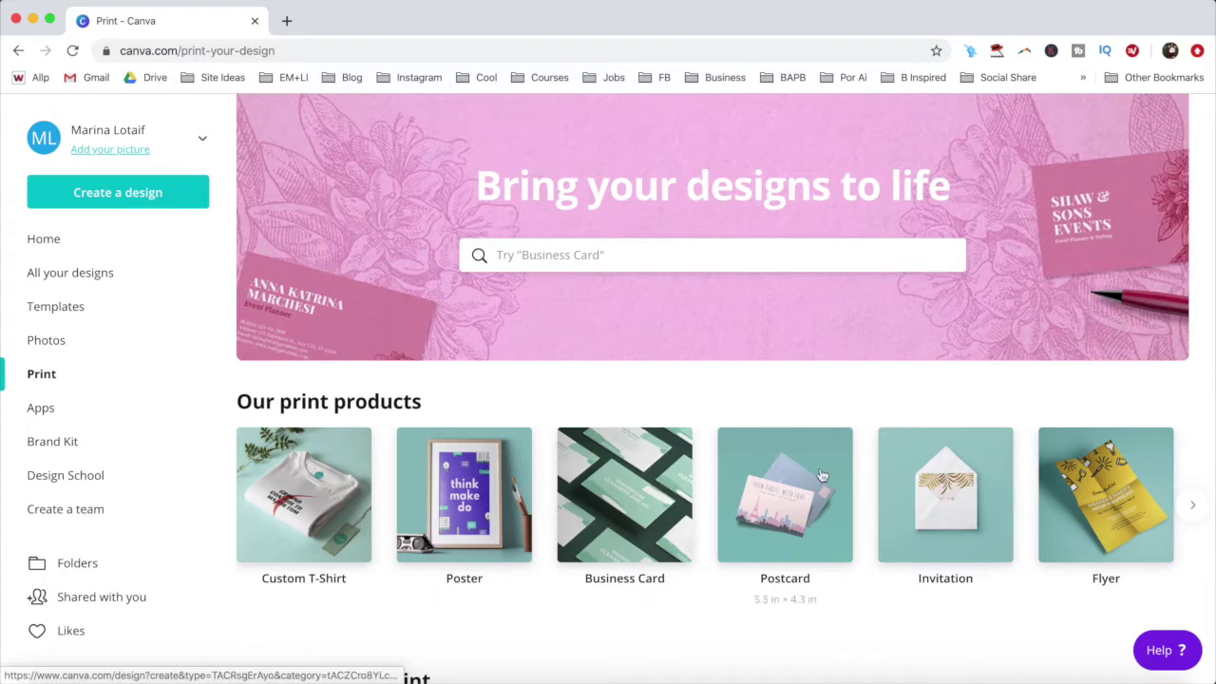
pyautogui.click(1192, 505)
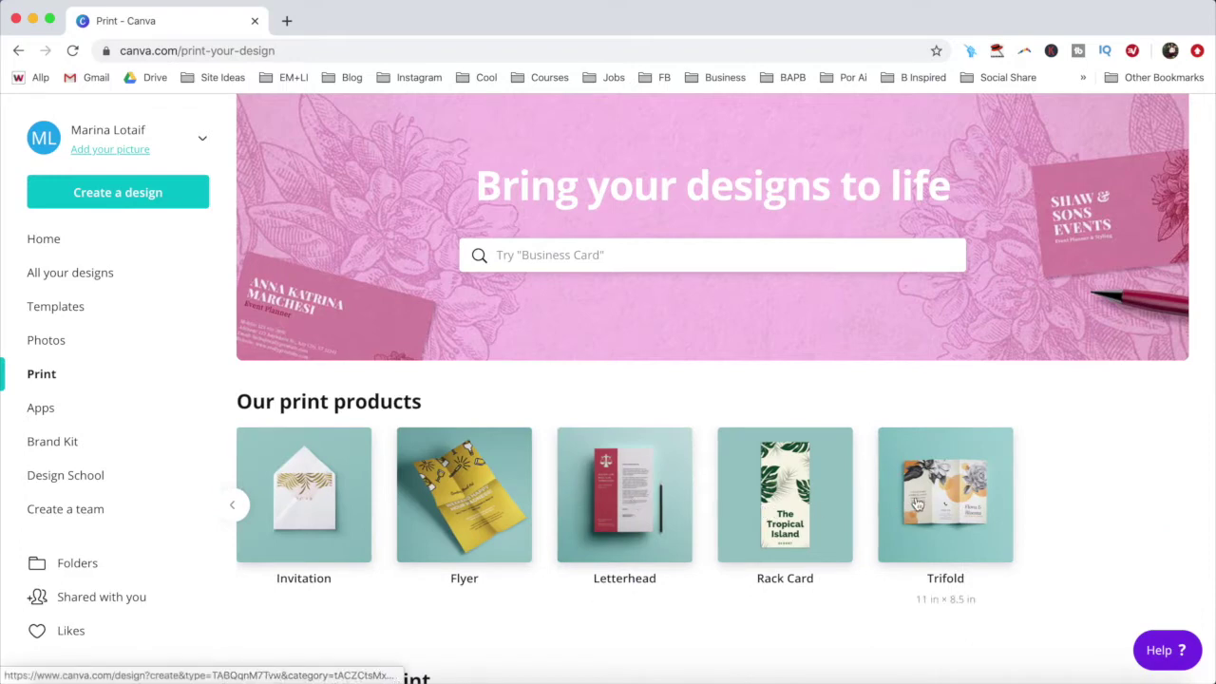
pyautogui.scroll(-5, 916, 503)
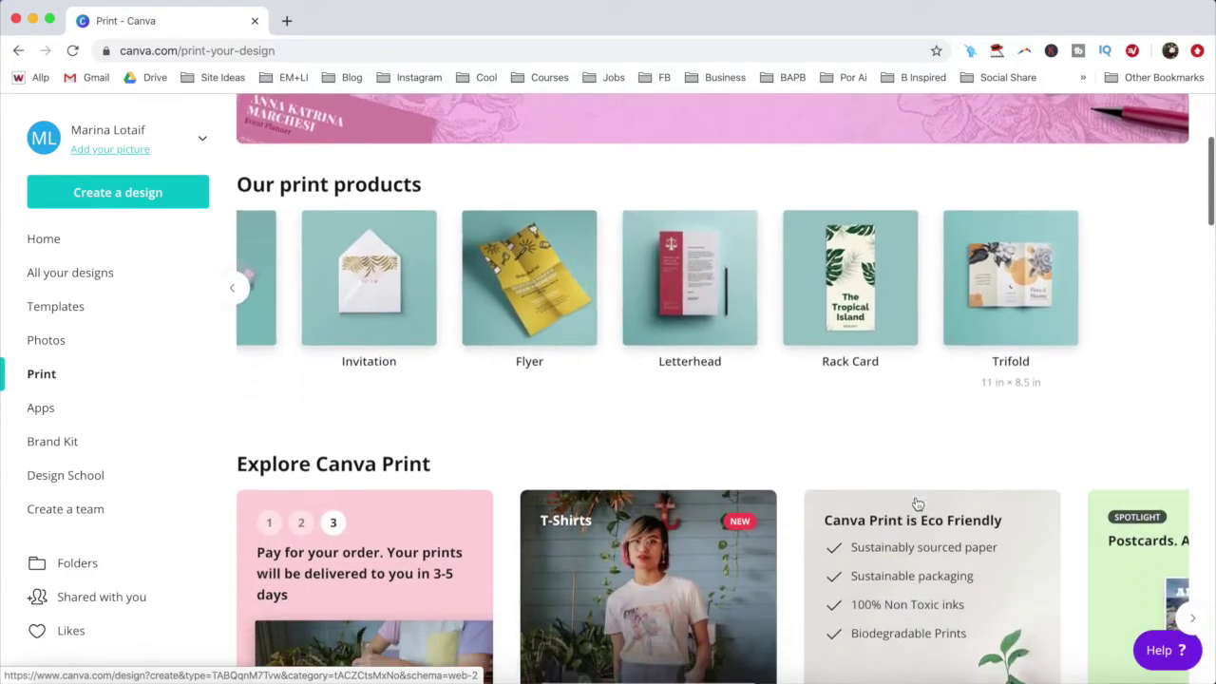
pyautogui.scroll(-4, 916, 503)
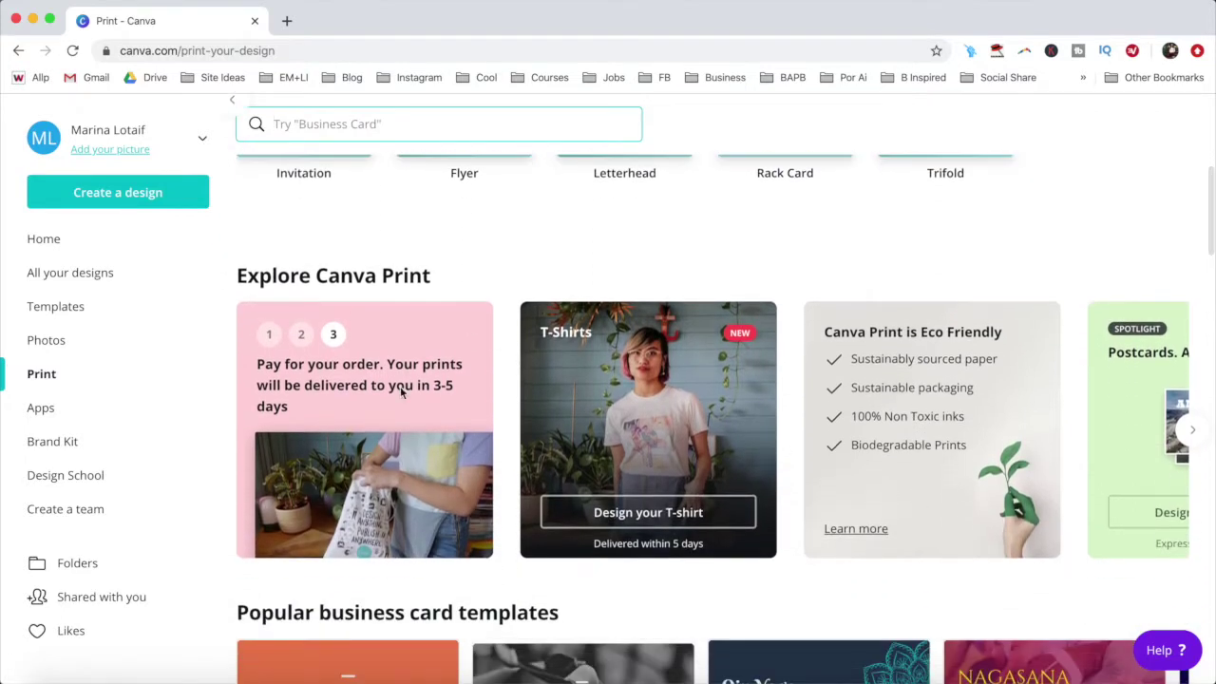
pyautogui.click(138, 411)
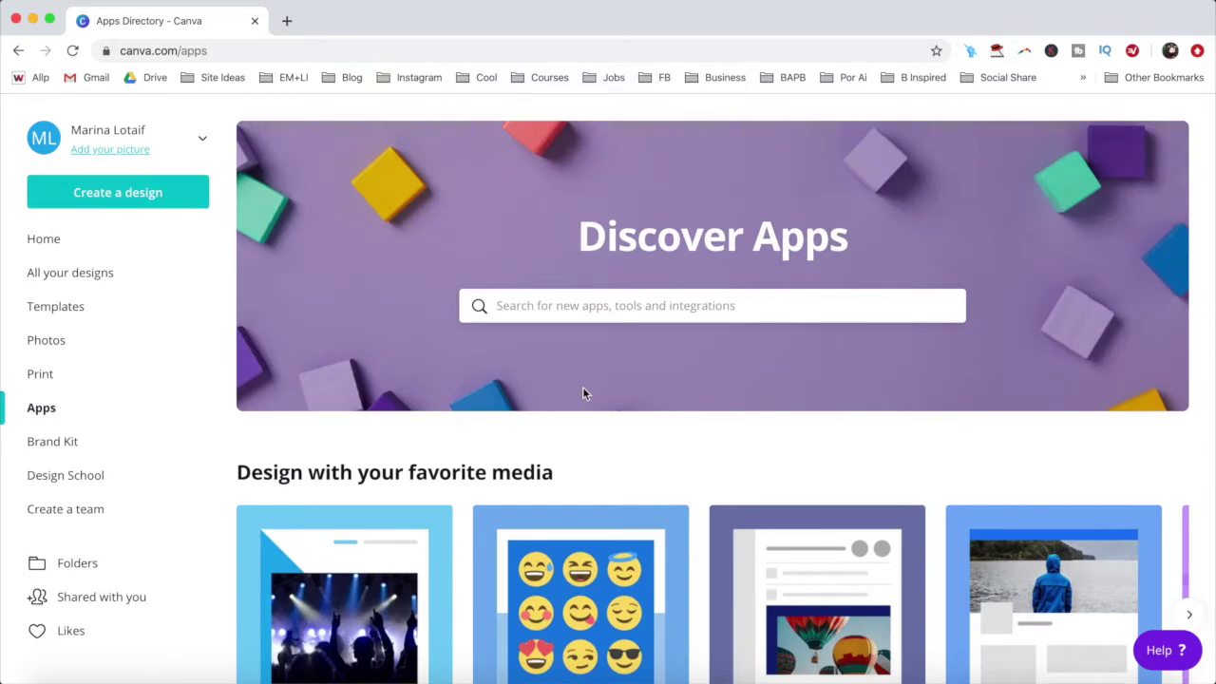
pyautogui.scroll(-4, 561, 454)
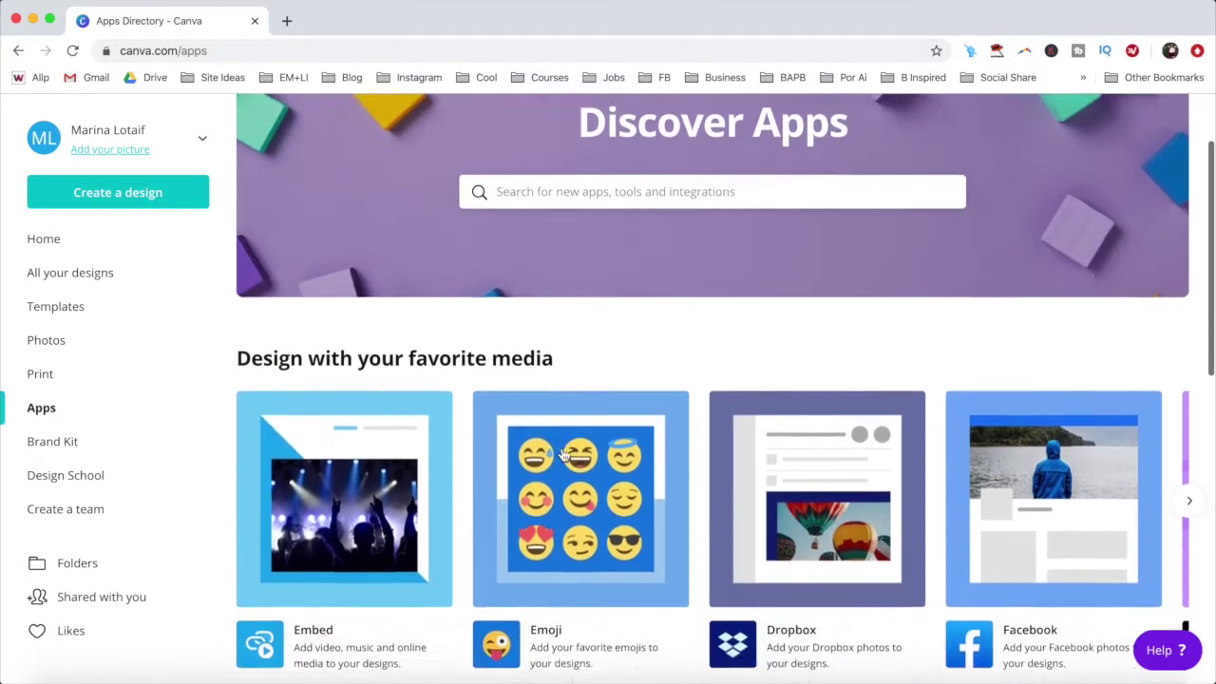
pyautogui.scroll(-4, 563, 455)
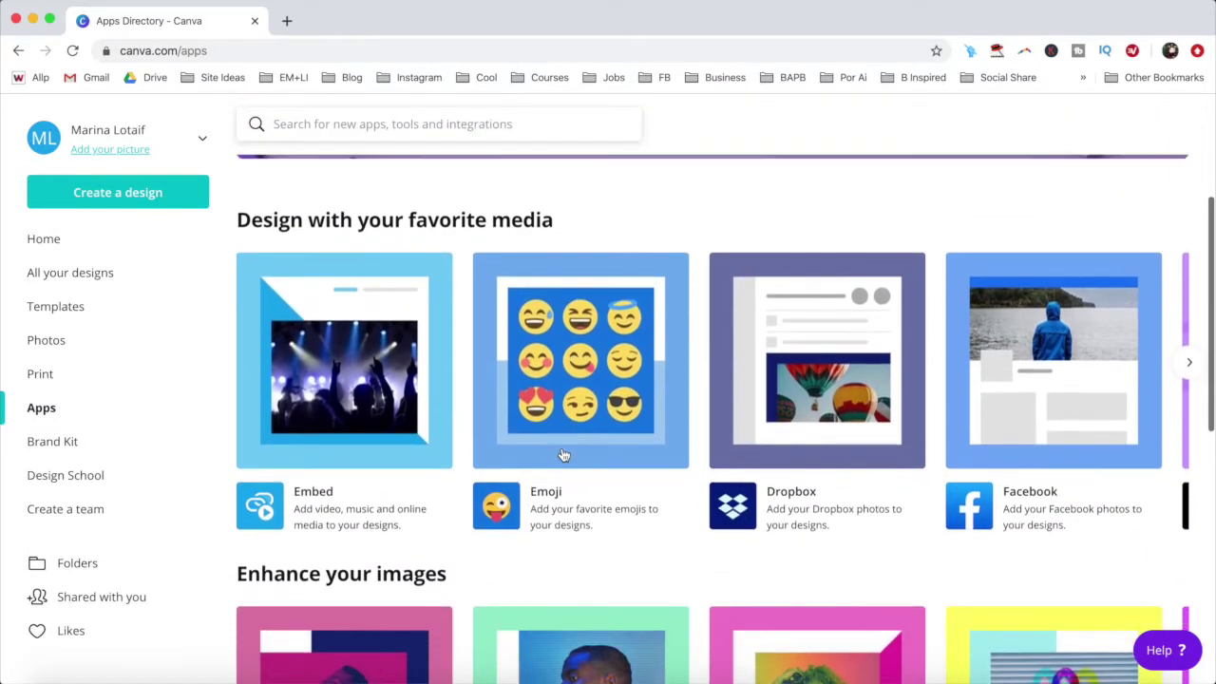
pyautogui.scroll(-2, 564, 455)
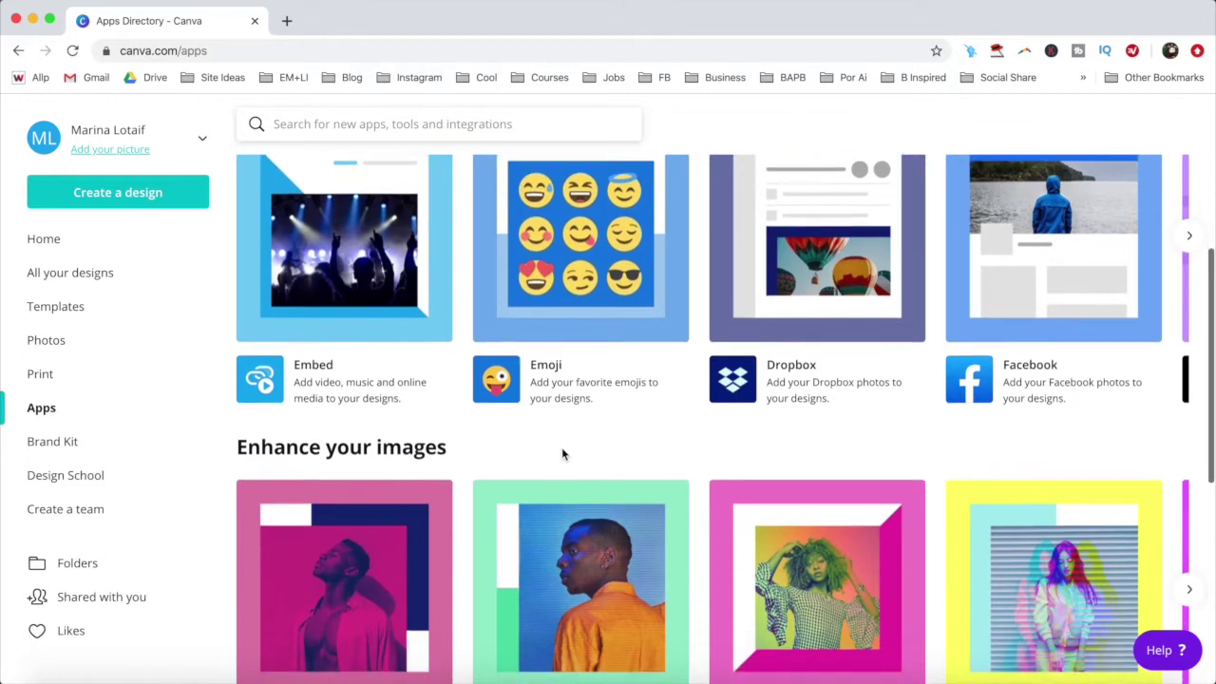
pyautogui.scroll(-8, 563, 455)
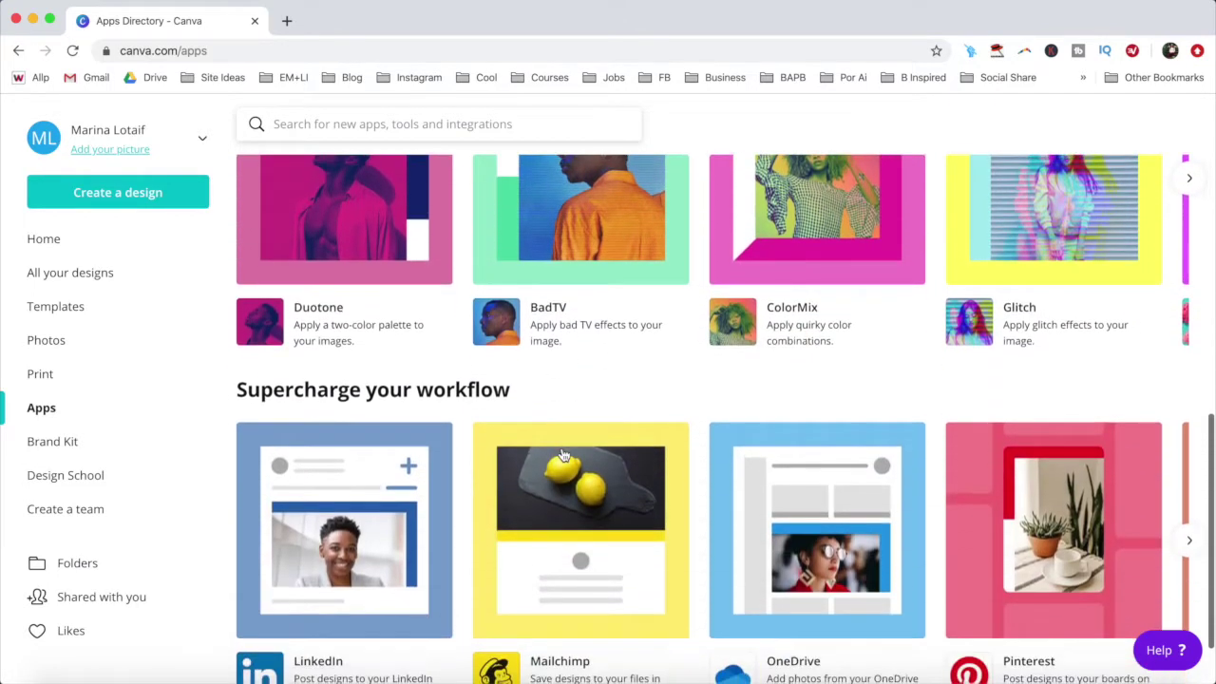
pyautogui.scroll(-1, 563, 455)
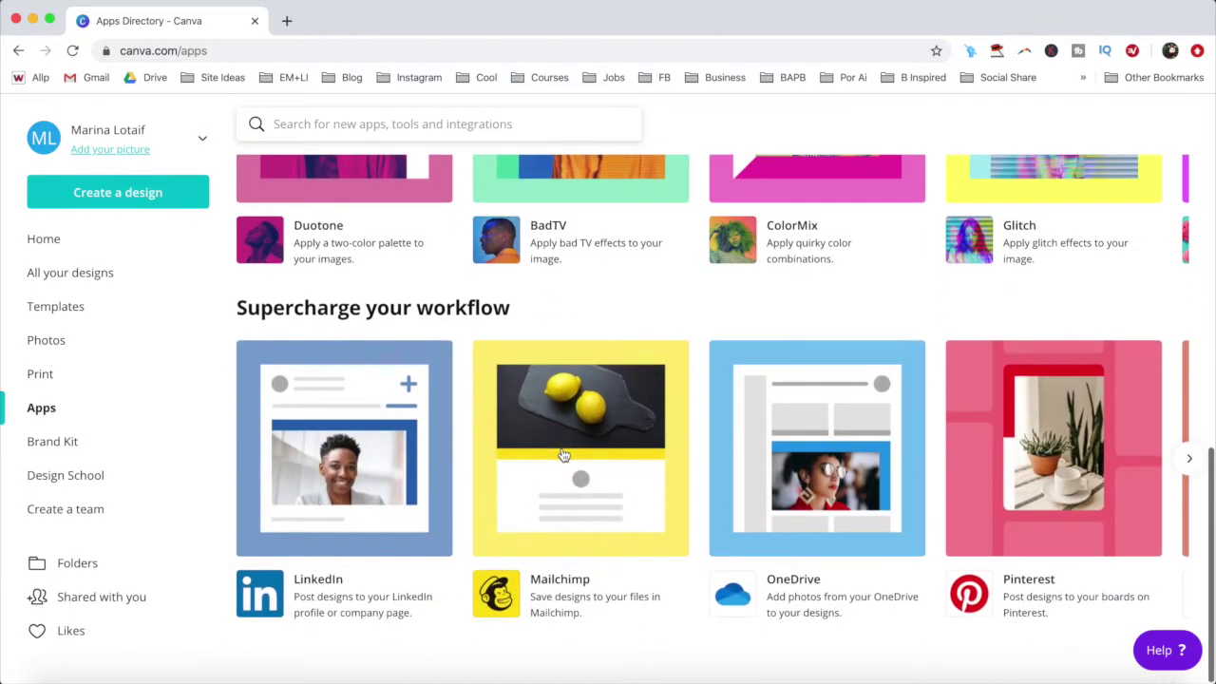
pyautogui.click(185, 448)
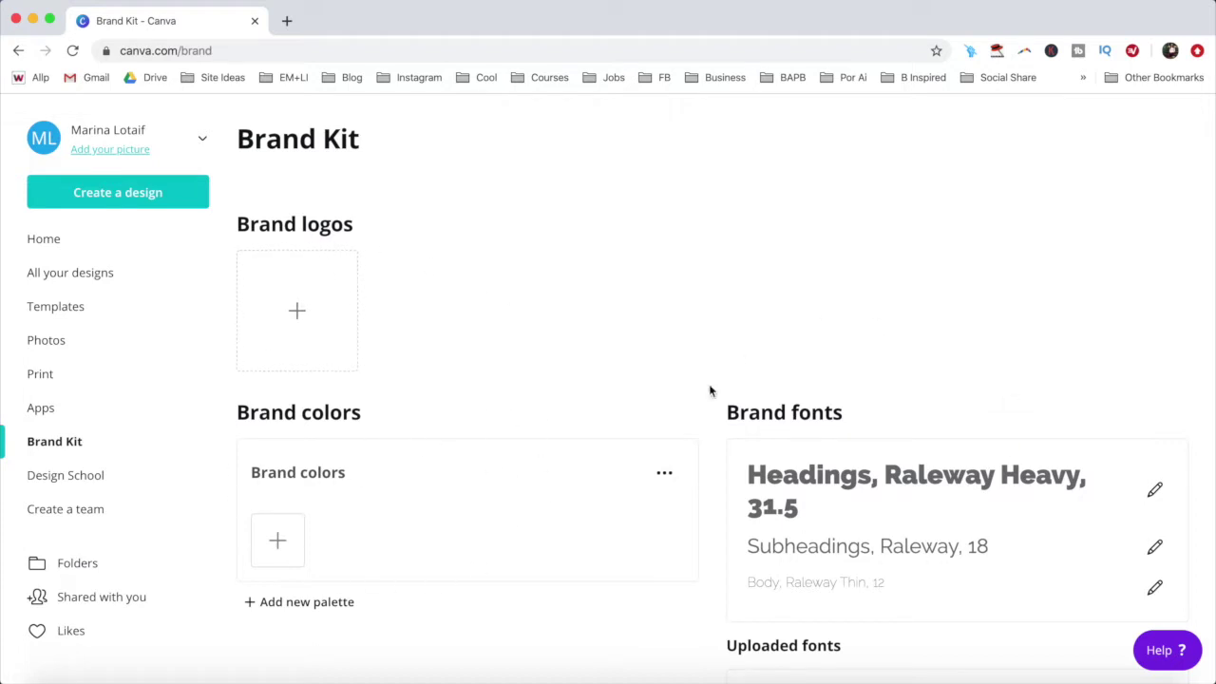
# Scroll through the Design School tab, close it, and go to the Create a team page.
pyautogui.scroll(-5, 860, 385)
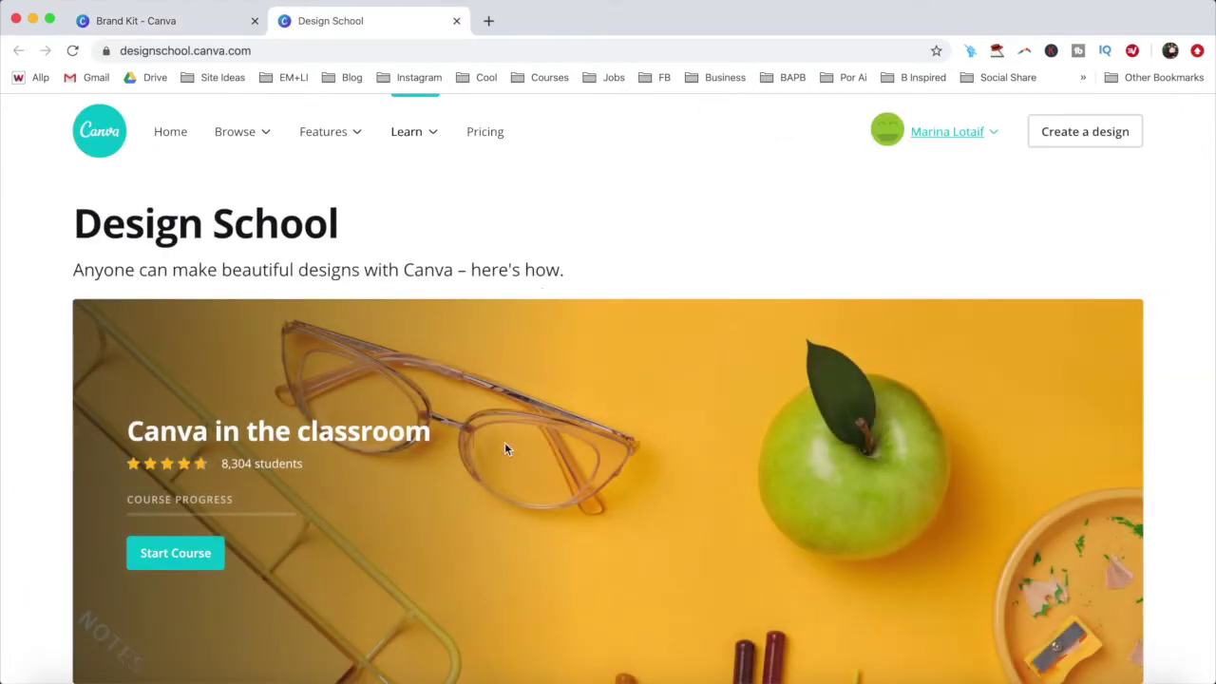
pyautogui.scroll(-3, 567, 386)
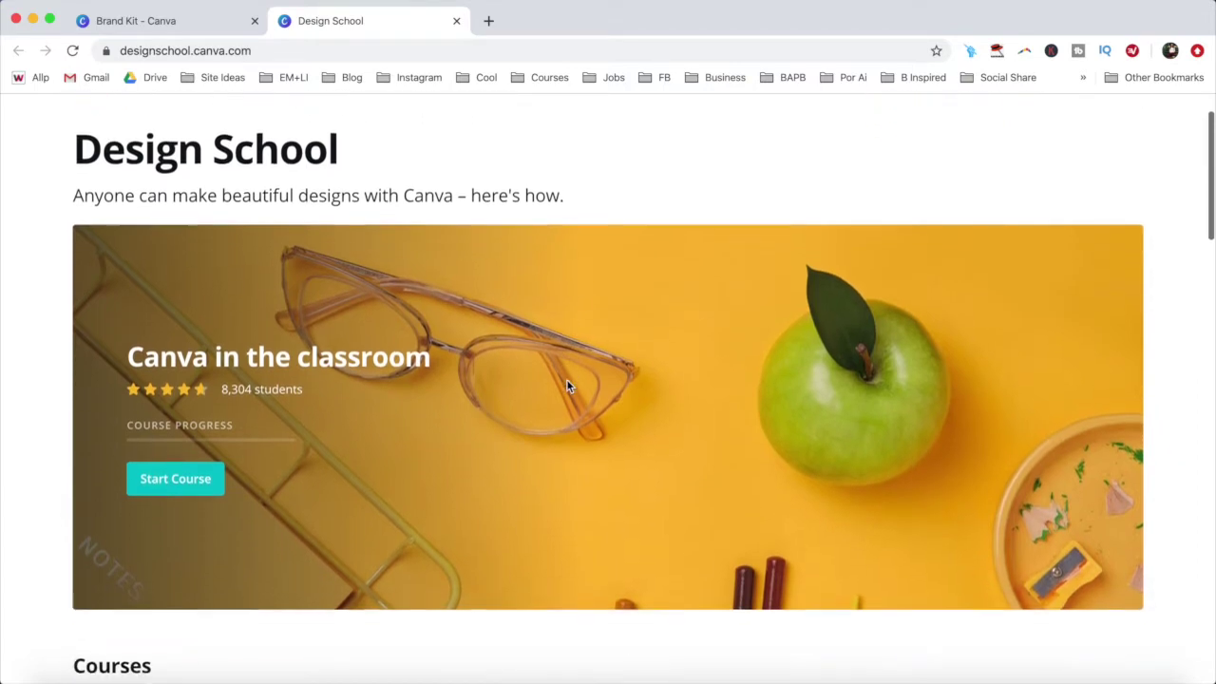
pyautogui.scroll(-10, 567, 386)
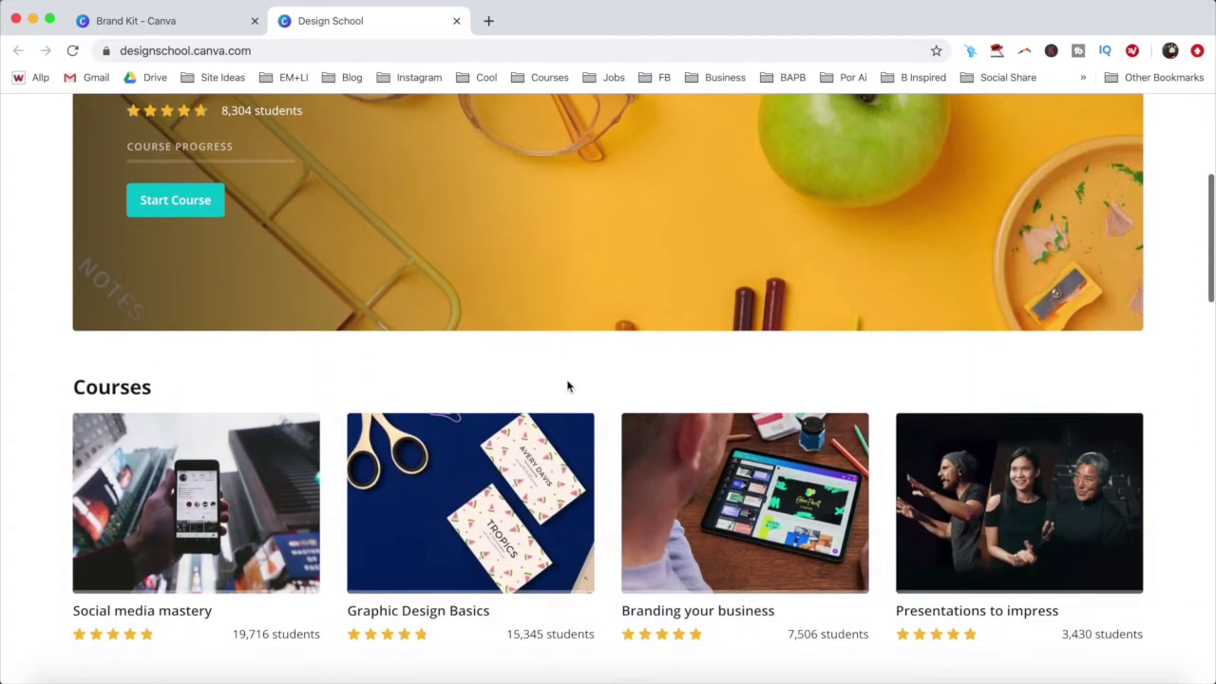
pyautogui.scroll(-20, 567, 386)
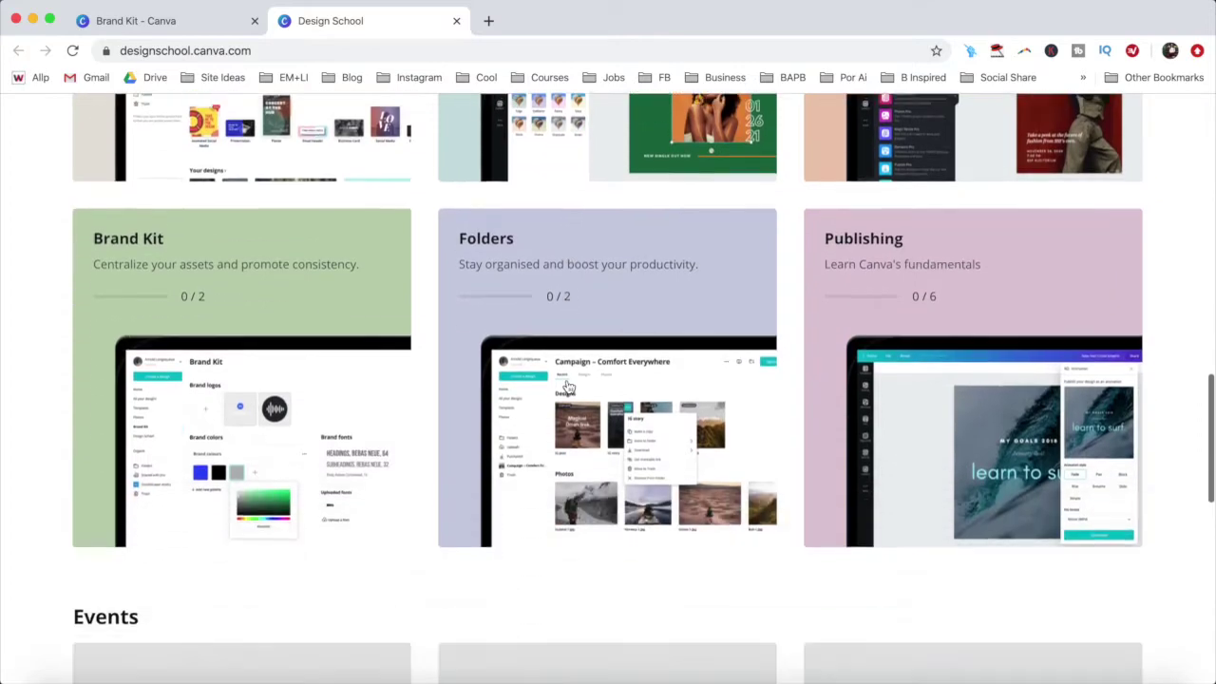
pyautogui.scroll(-2, 567, 386)
pyautogui.hotkey('ctrl', 'shift', 'Tab')
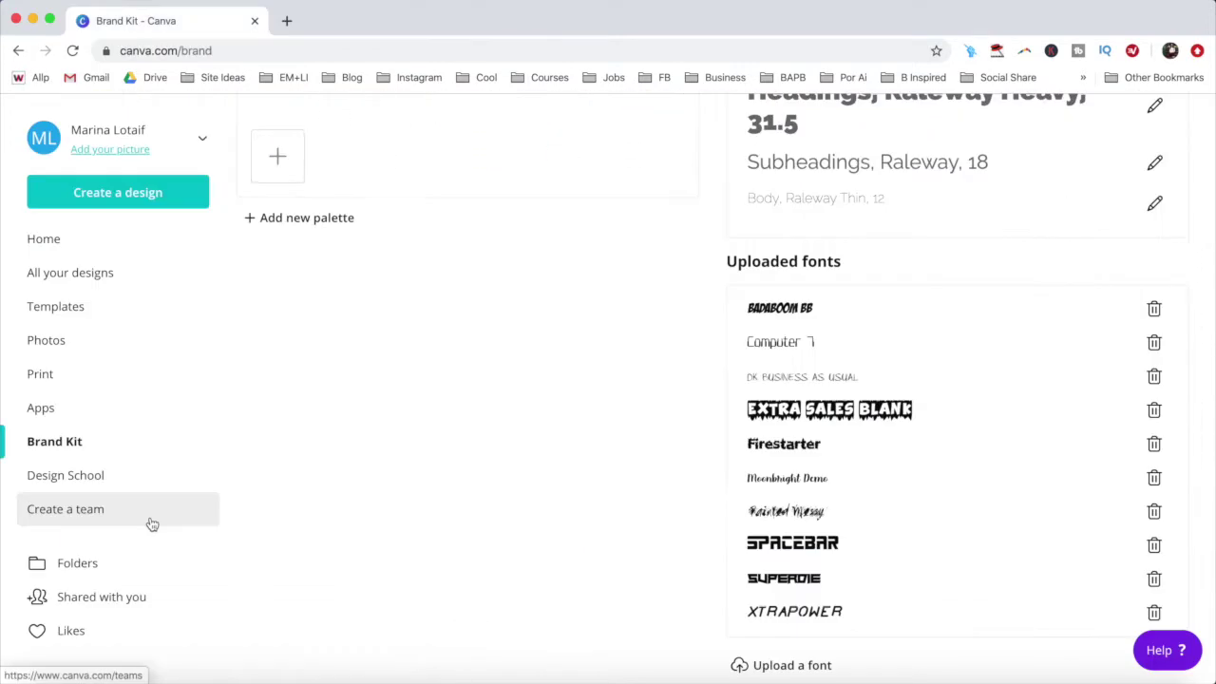
pyautogui.click(152, 523)
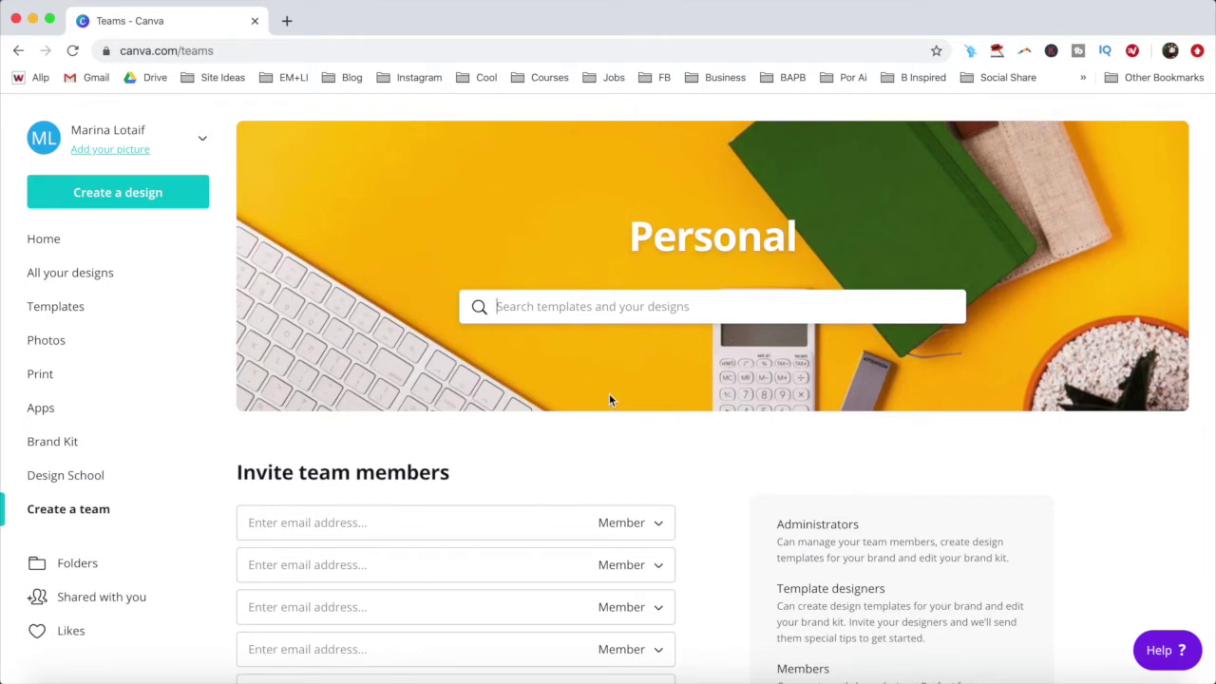
# Scroll through the team invitation page, then view the Folders page.
pyautogui.scroll(-3, 608, 395)
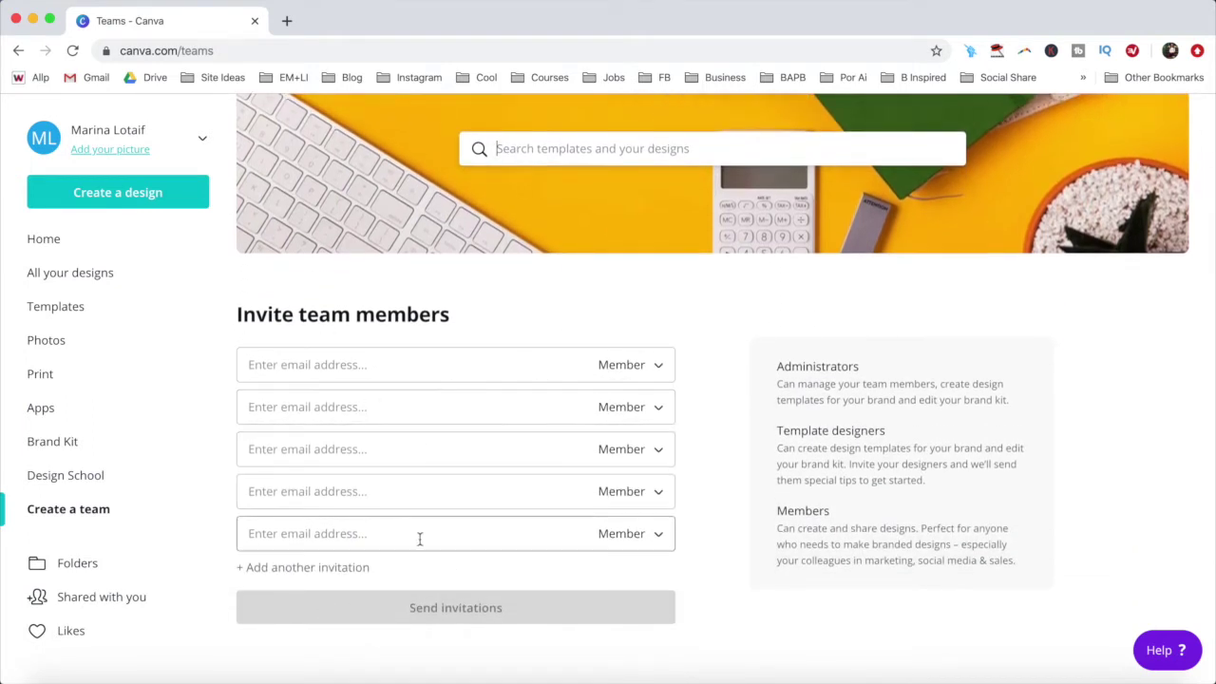
pyautogui.scroll(-1, 705, 521)
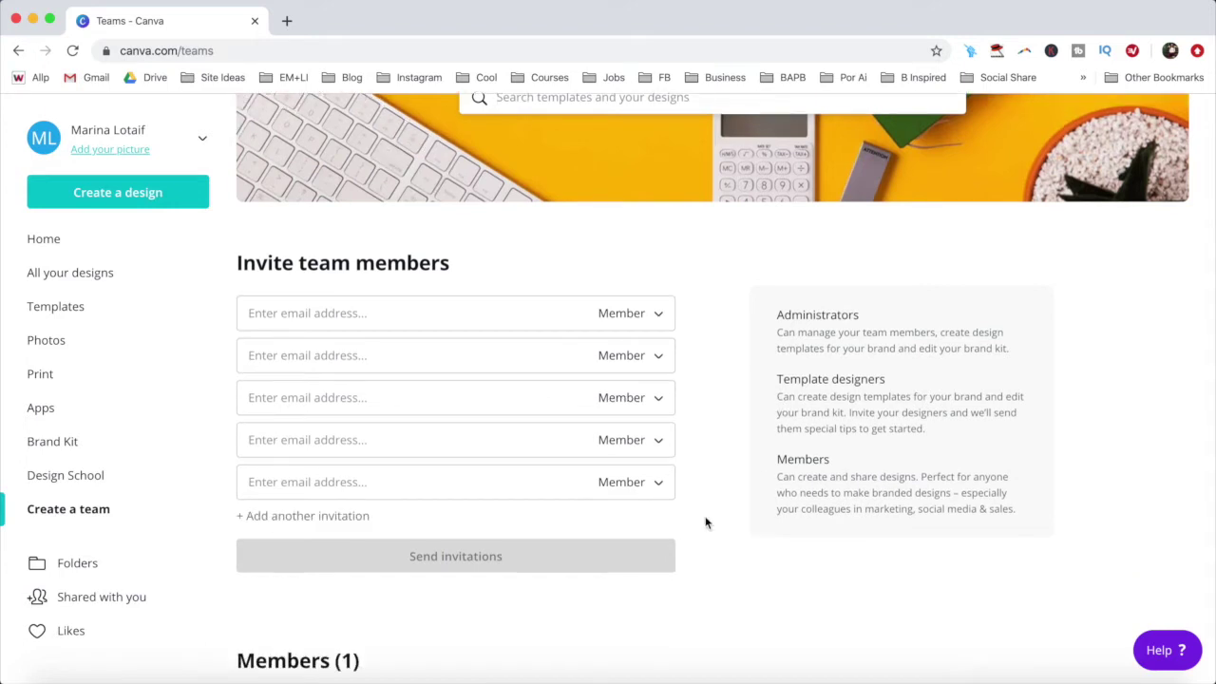
pyautogui.scroll(-3, 706, 522)
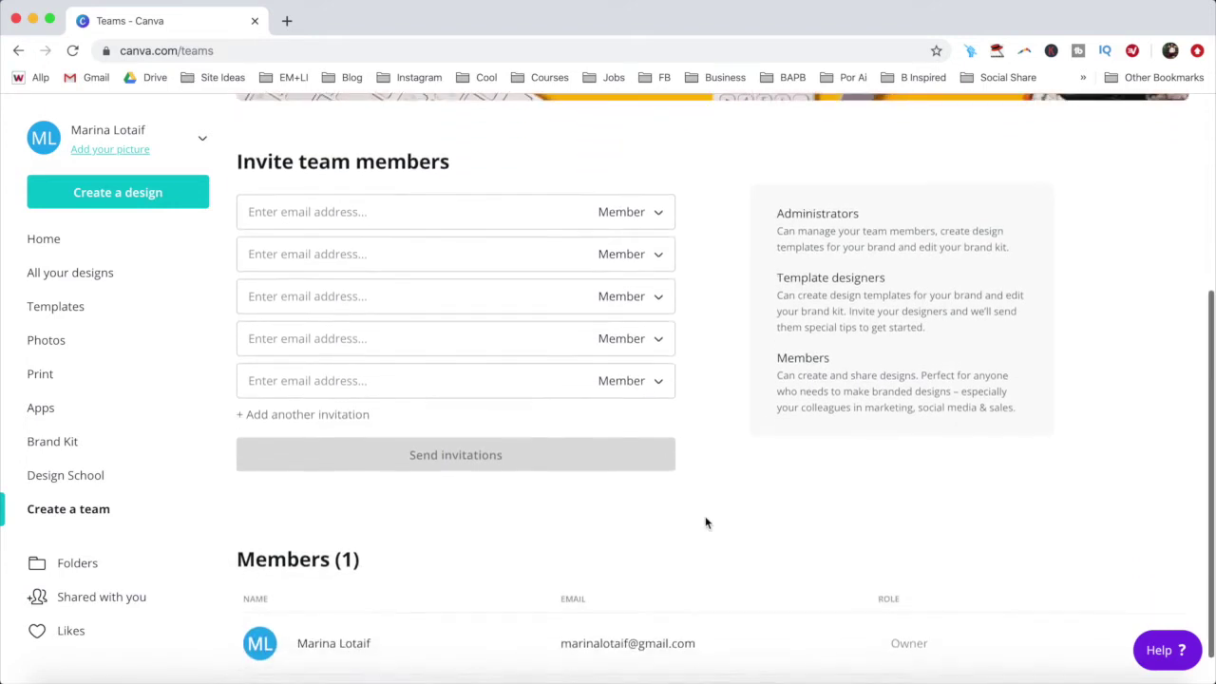
pyautogui.scroll(6, 705, 521)
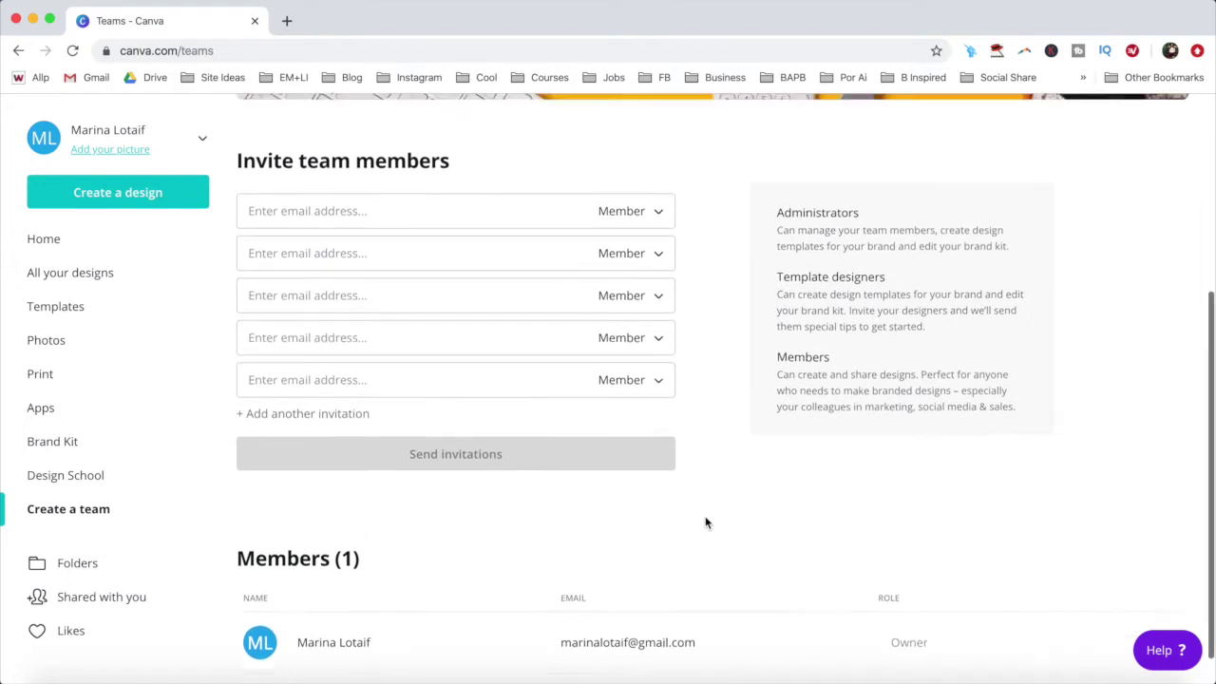
pyautogui.click(135, 567)
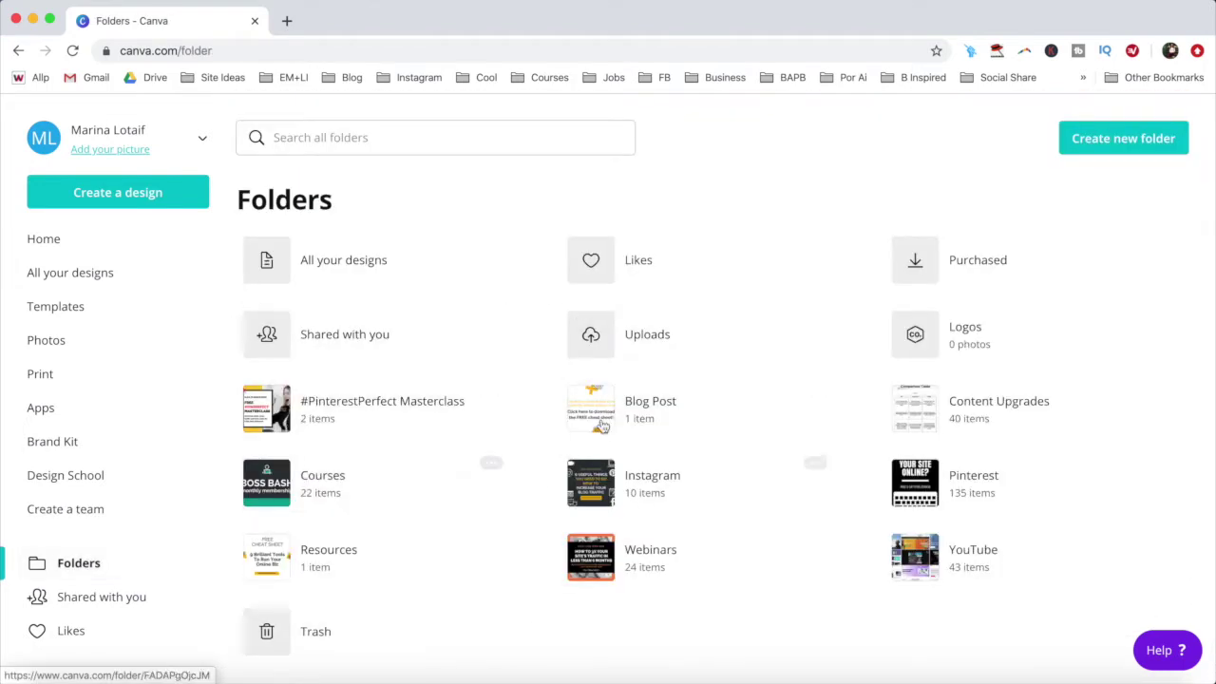
pyautogui.moveTo(503, 399)
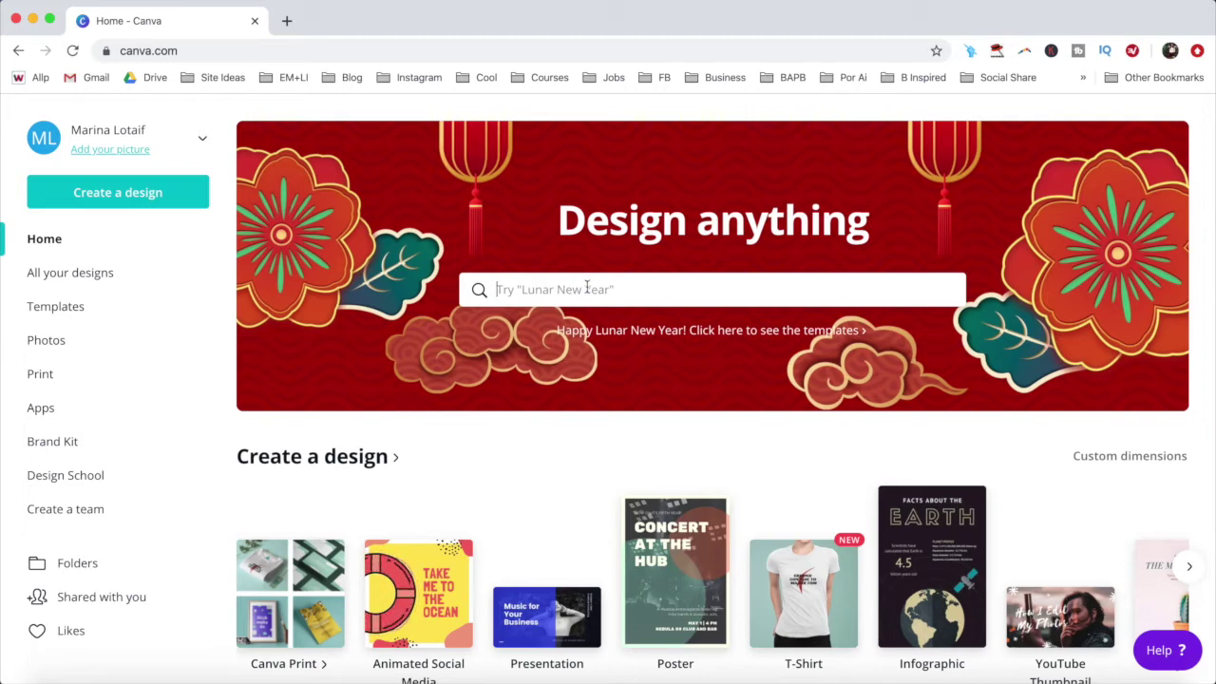
# Search design types for 'yout' and scroll the Create a design list toward YouTube Thumbnail.
pyautogui.click(712, 290)
pyautogui.write('yout')
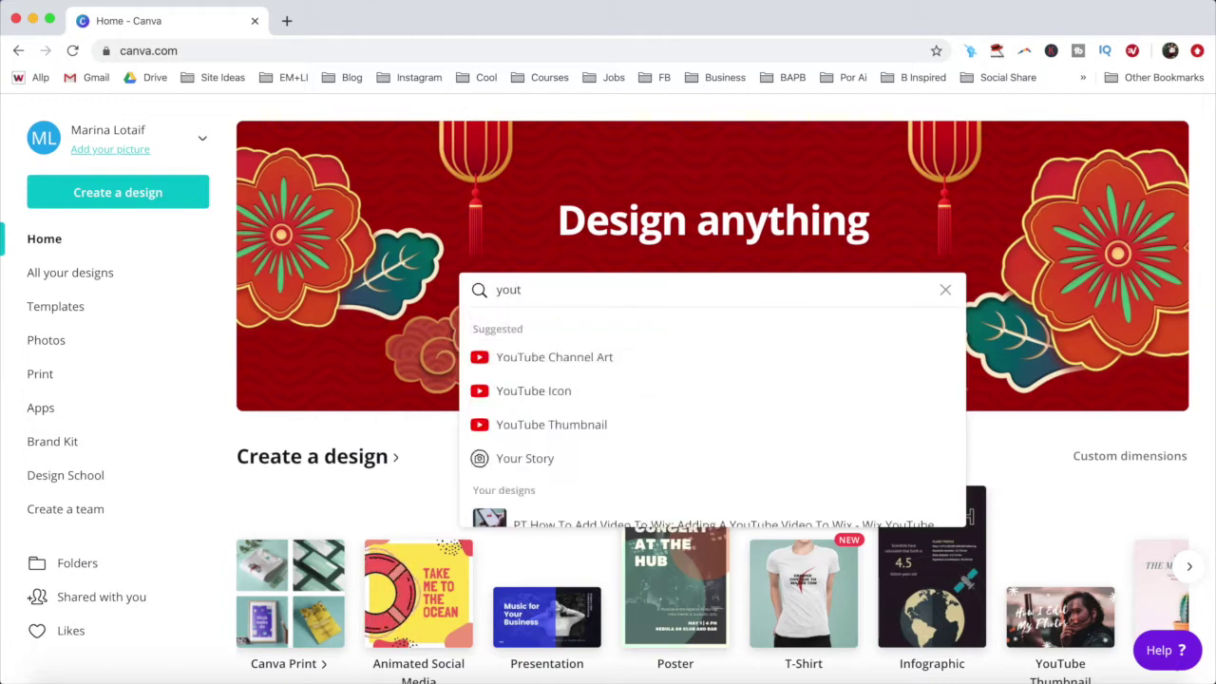
pyautogui.click(165, 203)
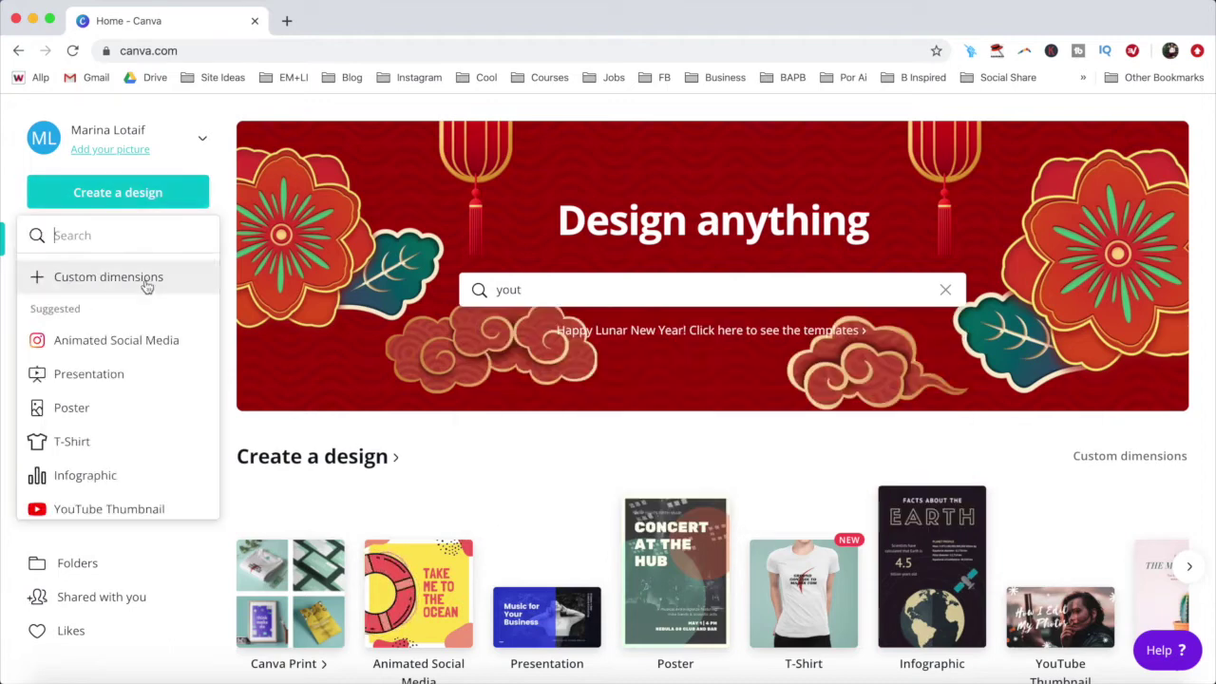
pyautogui.scroll(-2, 147, 285)
pyautogui.scroll(-1, 147, 286)
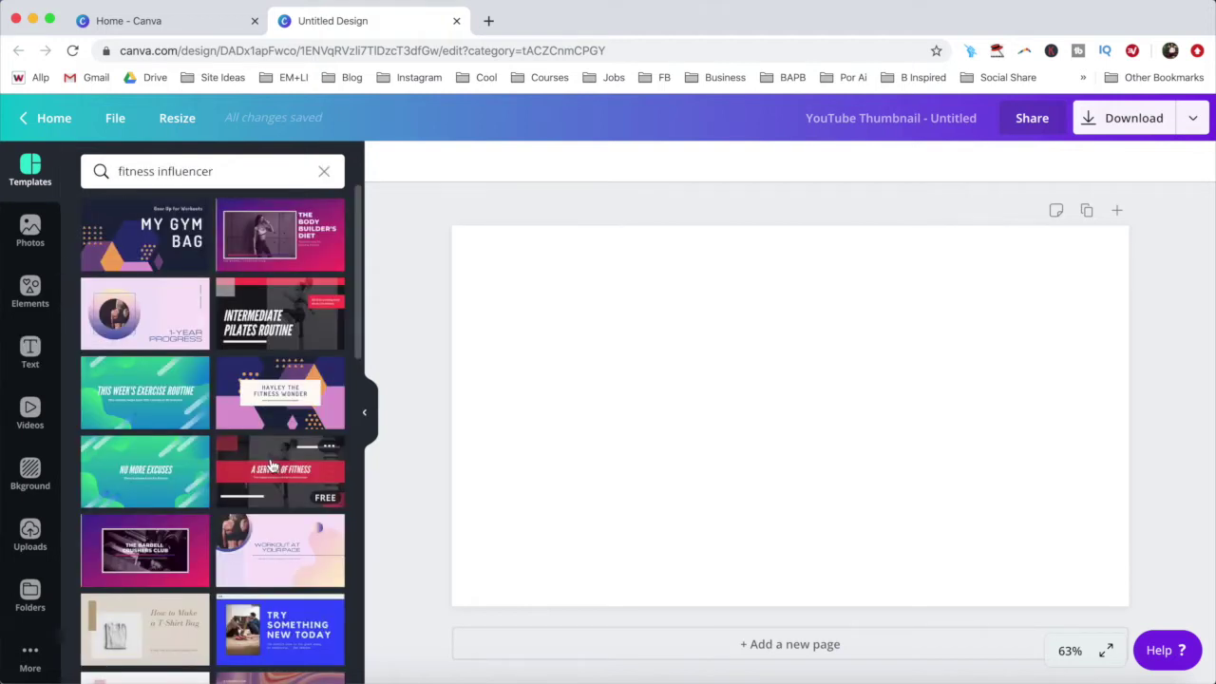
# Apply the A Serving of Fitness template and move the top-left red striped square down.
pyautogui.click(270, 465)
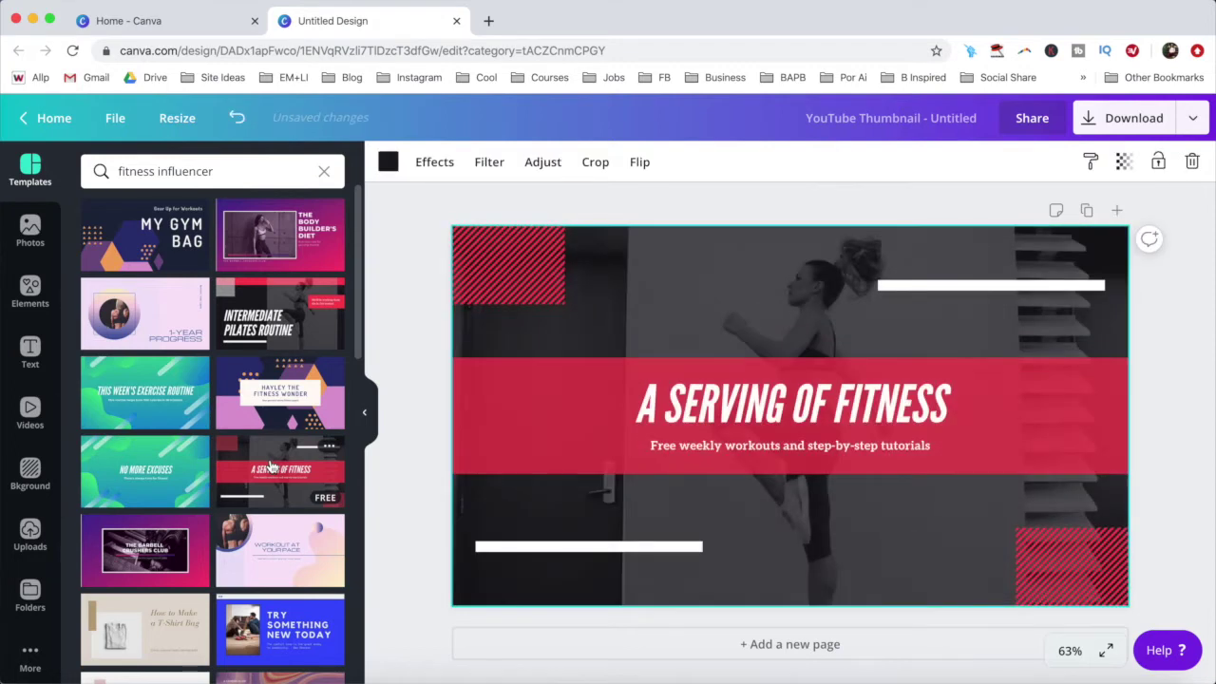
pyautogui.click(521, 270)
pyautogui.moveTo(521, 270); pyautogui.dragTo(525, 320)
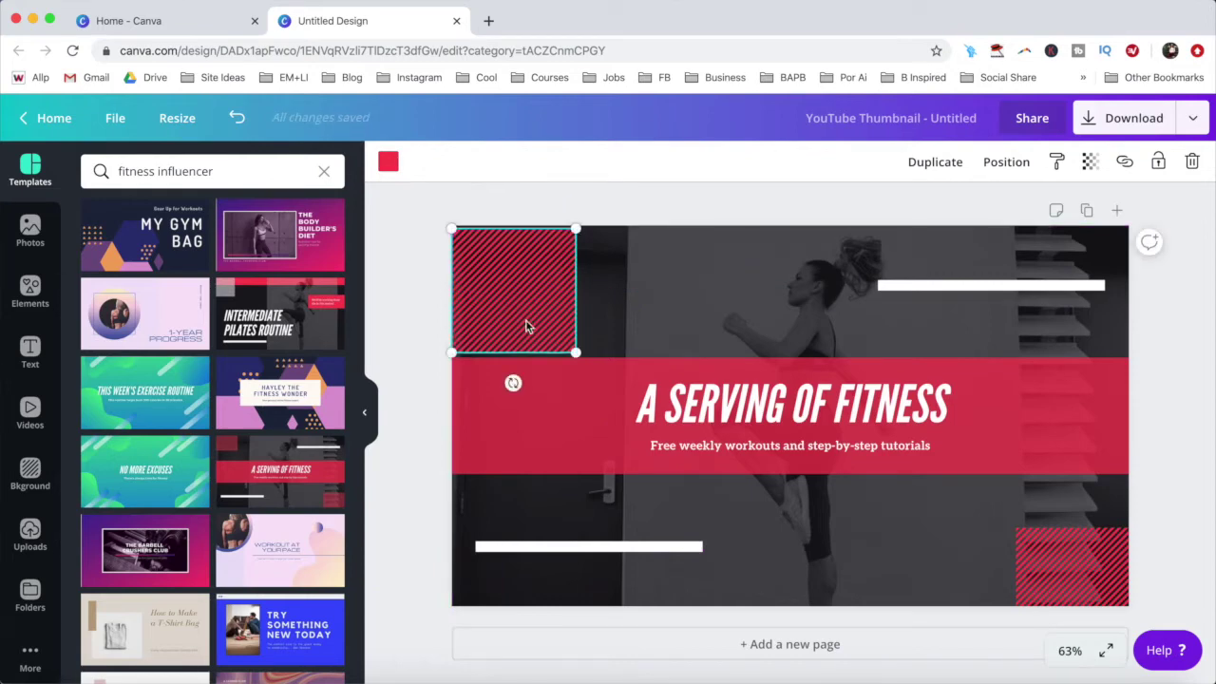
# Inspect the title group, the top-left striped square and the top-right white bar.
pyautogui.click(790, 404)
pyautogui.click(790, 403)
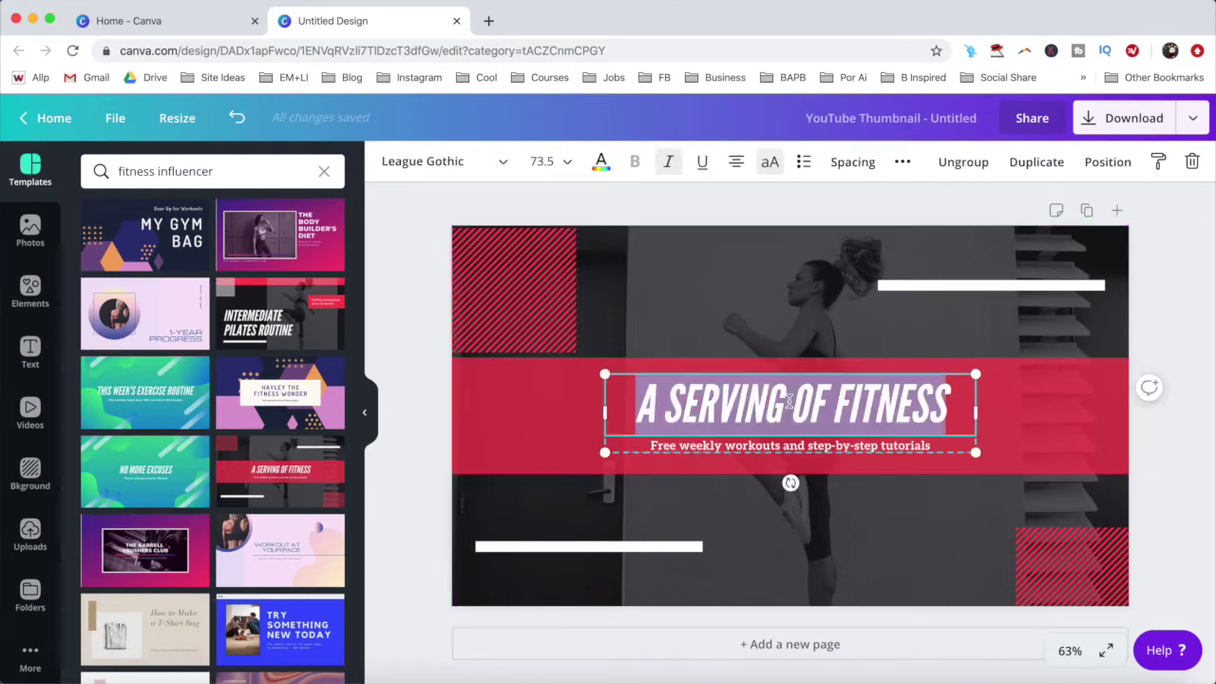
pyautogui.click(522, 254)
pyautogui.click(1025, 283)
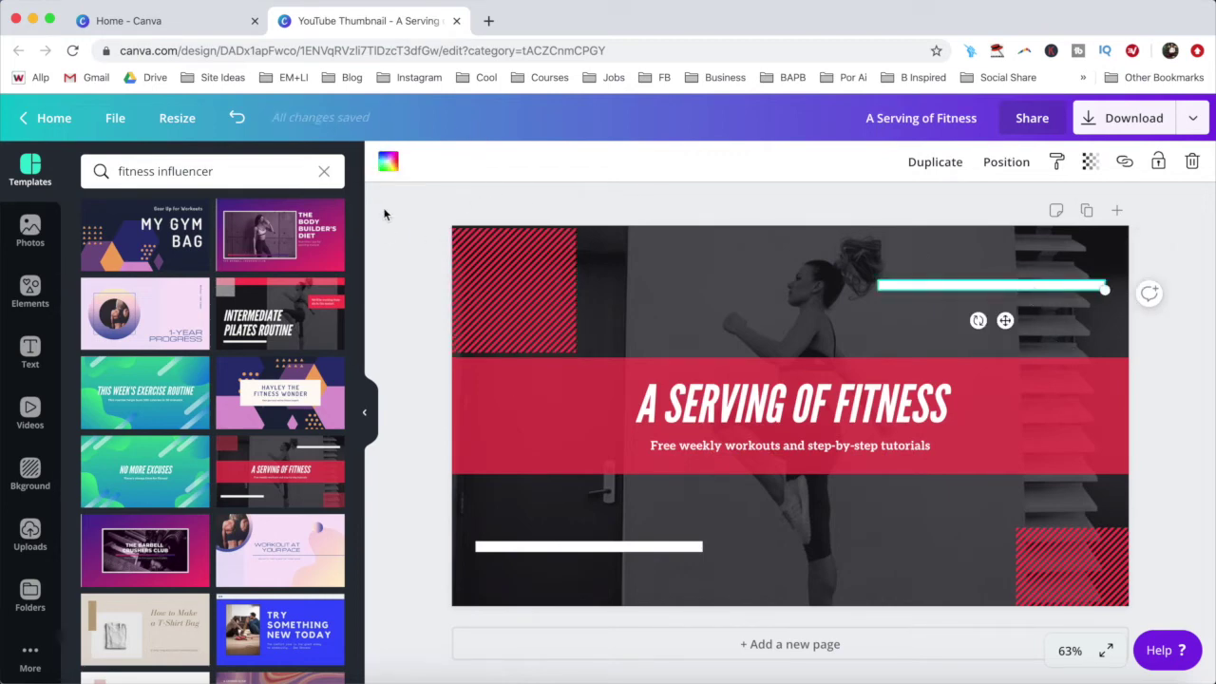
pyautogui.click(472, 290)
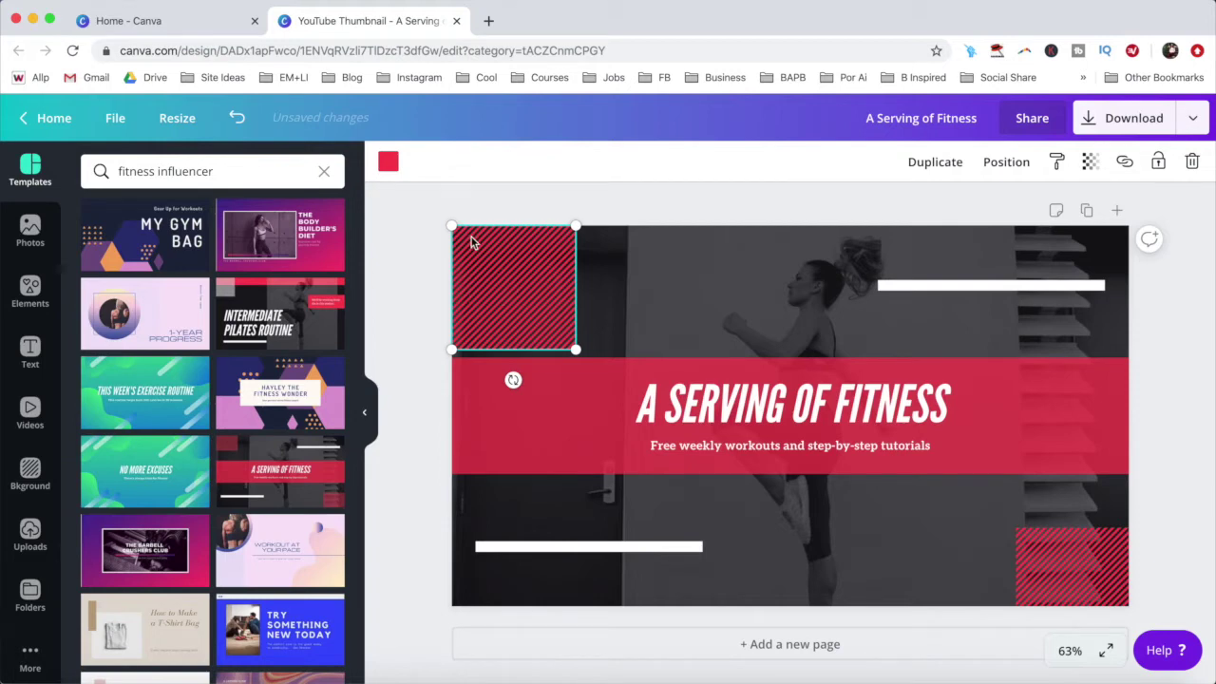
# Recolour the striped square to yellow fcb900 and apply it to every red element.
pyautogui.click(389, 164)
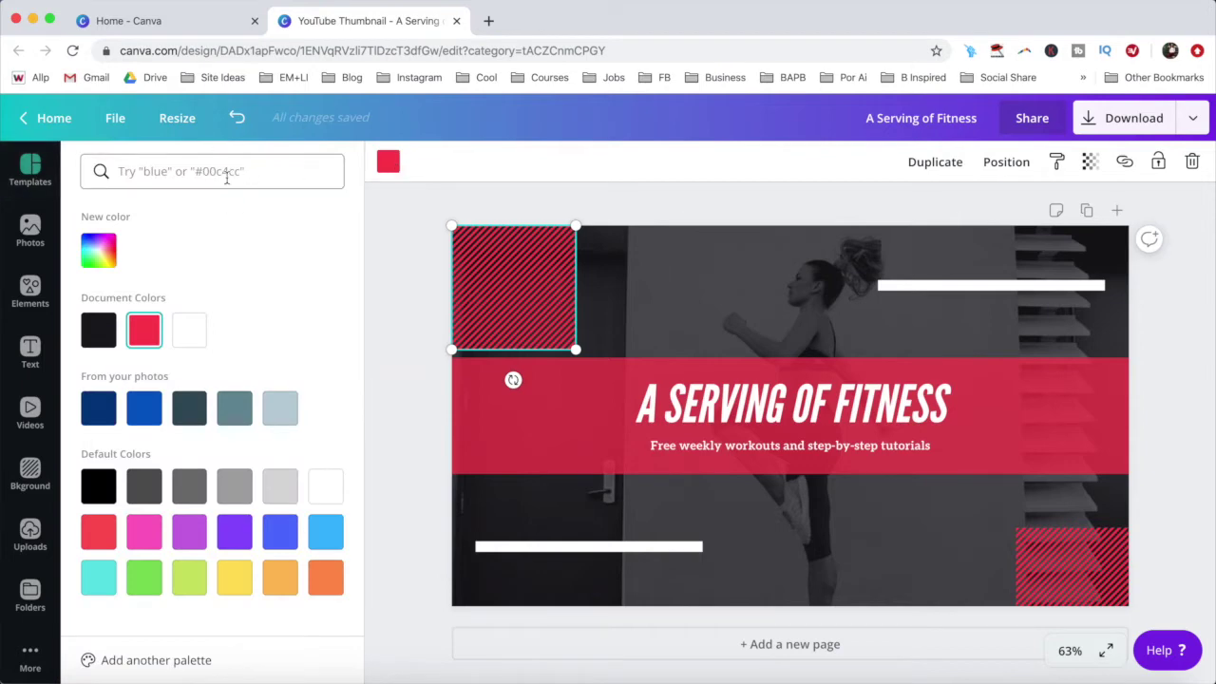
pyautogui.write('fcb900')
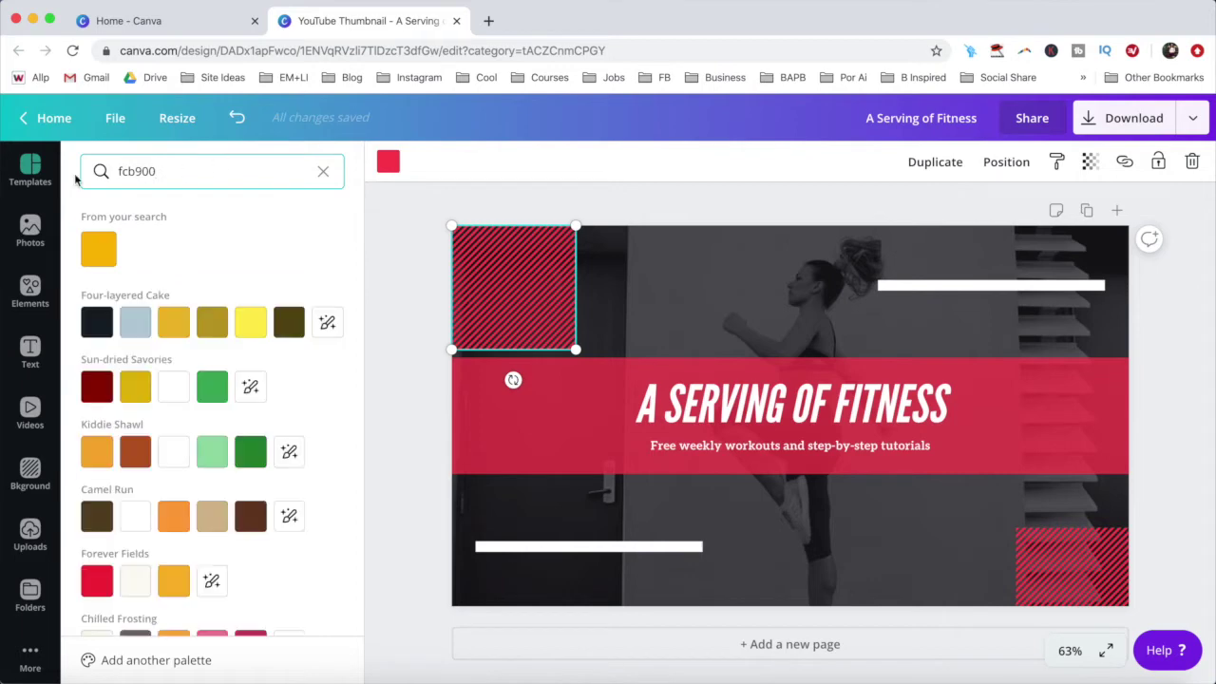
pyautogui.click(101, 260)
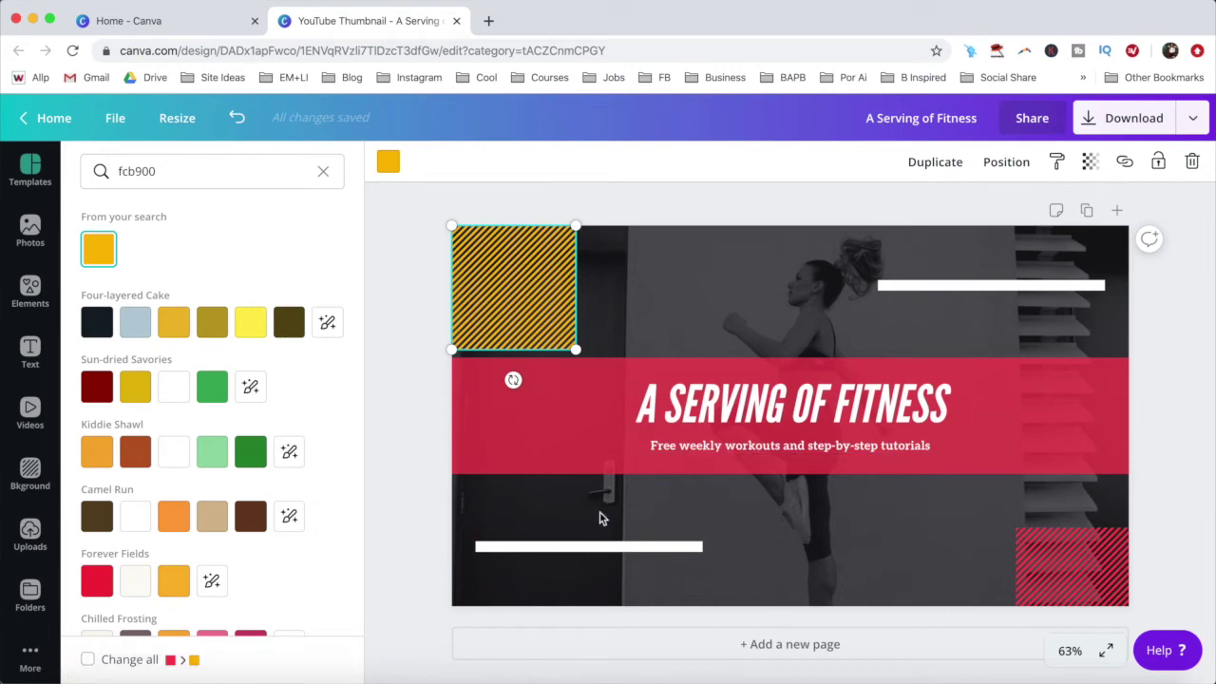
pyautogui.click(87, 659)
pyautogui.press('Escape')
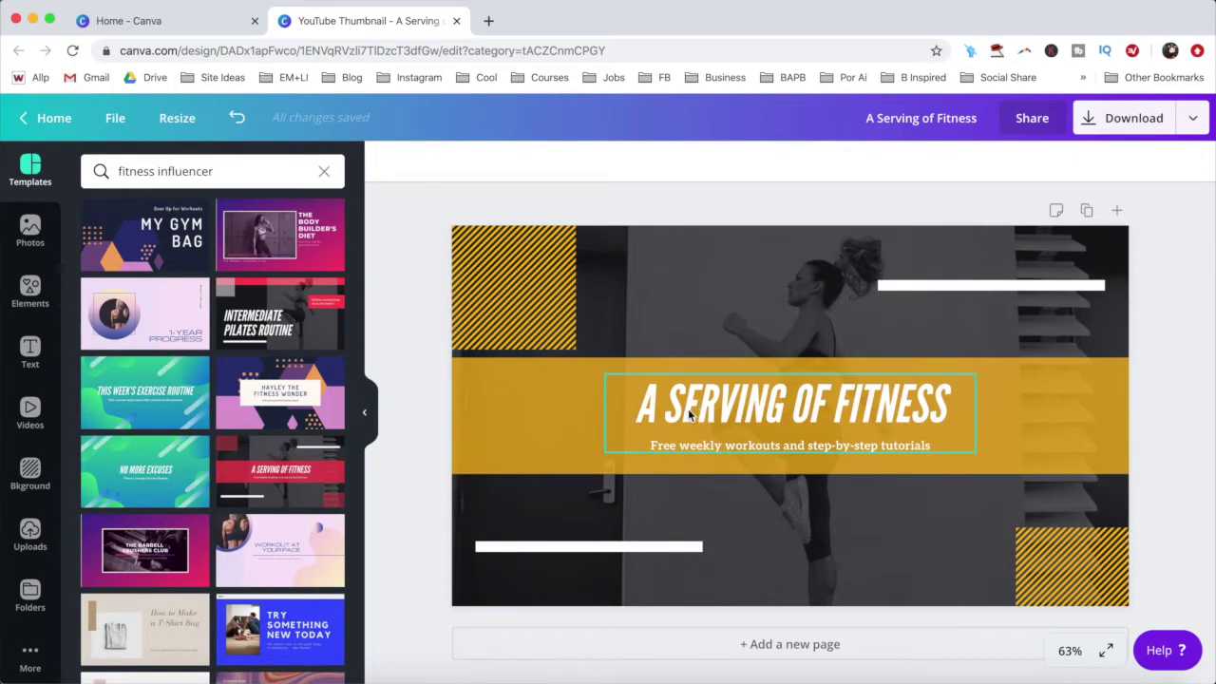
# Replace the banner title text with 'HOW TO USE CANVA'.
pyautogui.click(690, 415)
pyautogui.doubleClick(690, 415)
pyautogui.write('HO')
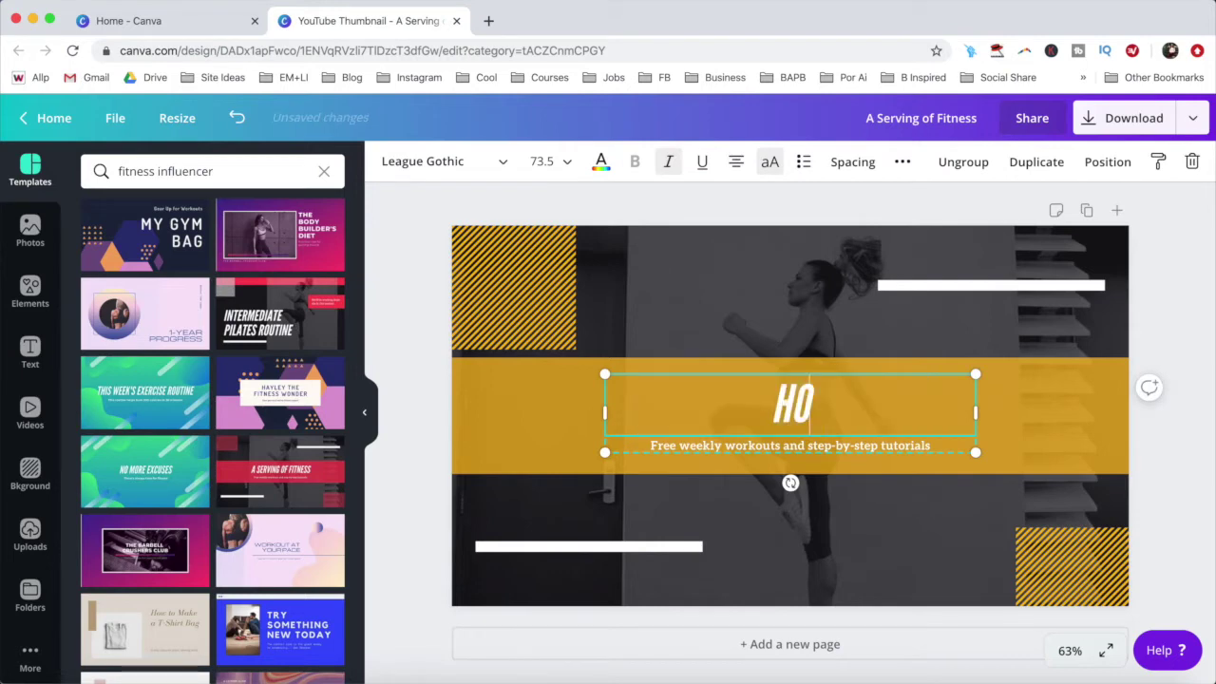
pyautogui.write('W TO USE CANVA')
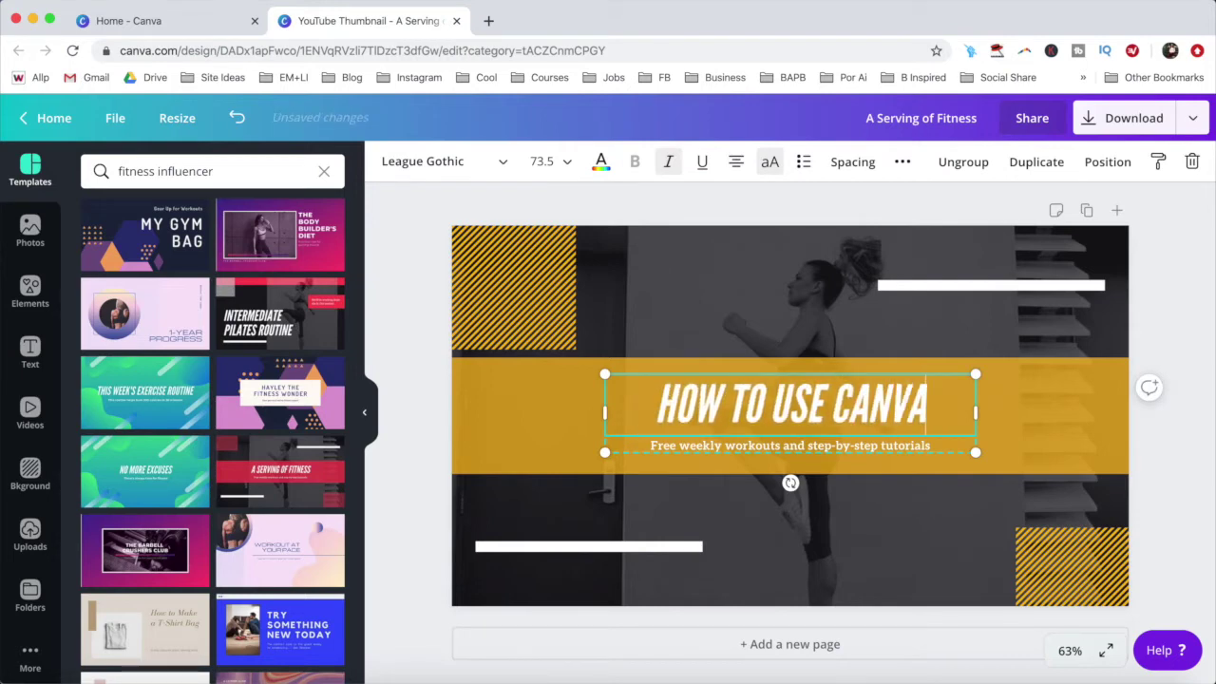
# Set the whole title in Raleway Heavy at font size 72.
pyautogui.press('super+a')
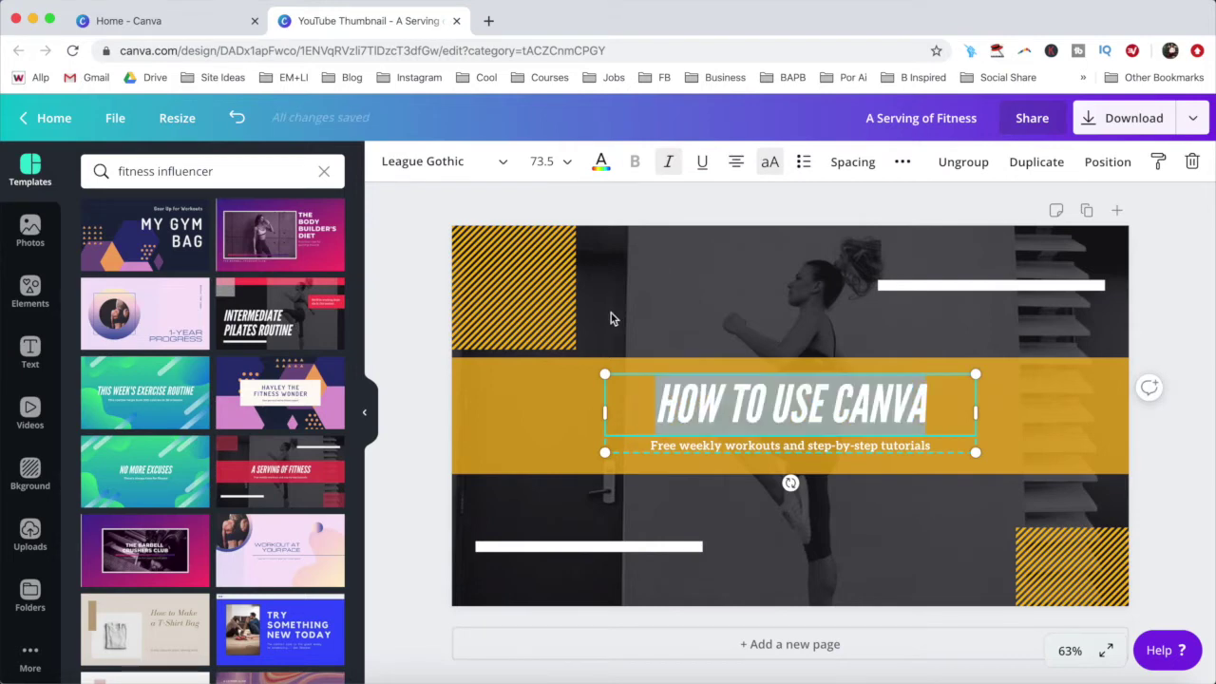
pyautogui.click(483, 167)
pyautogui.click(271, 317)
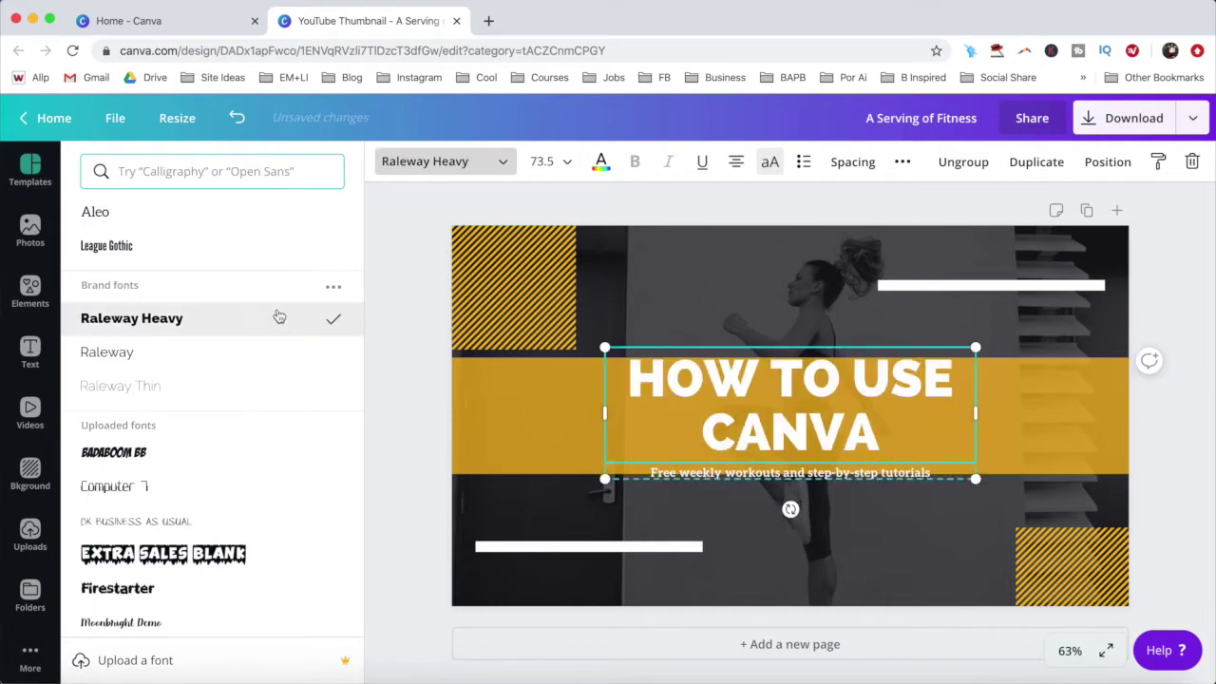
pyautogui.click(543, 161)
pyautogui.scroll(-5, 554, 285)
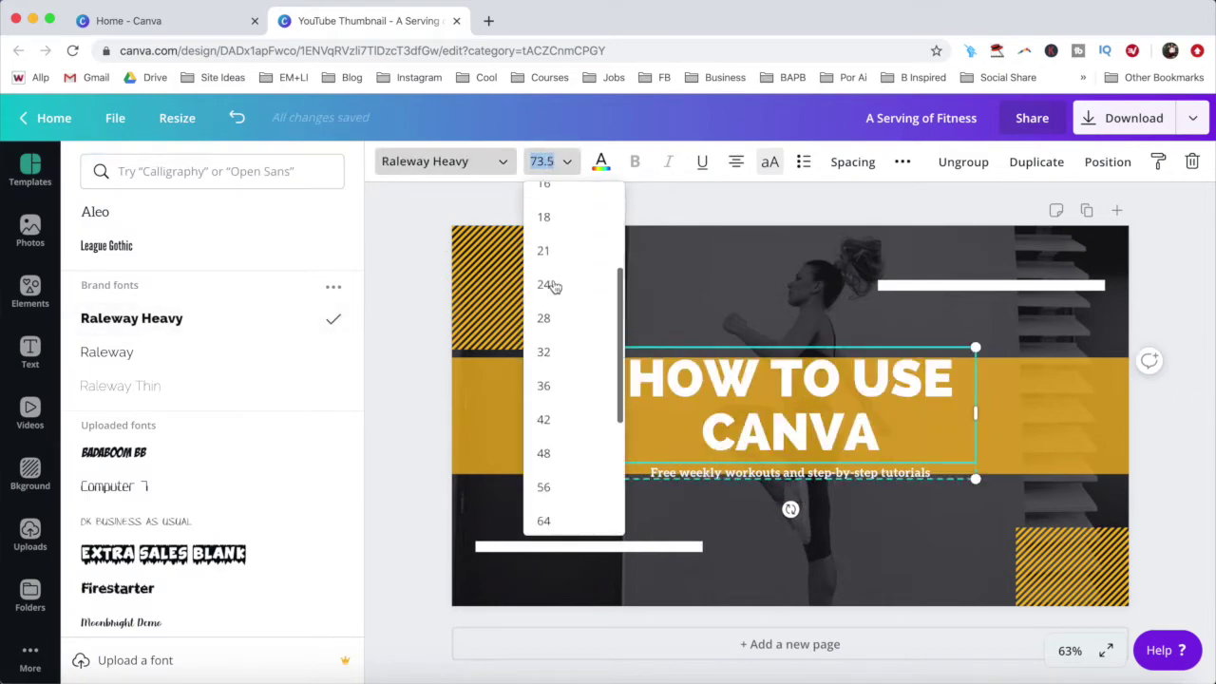
pyautogui.click(548, 386)
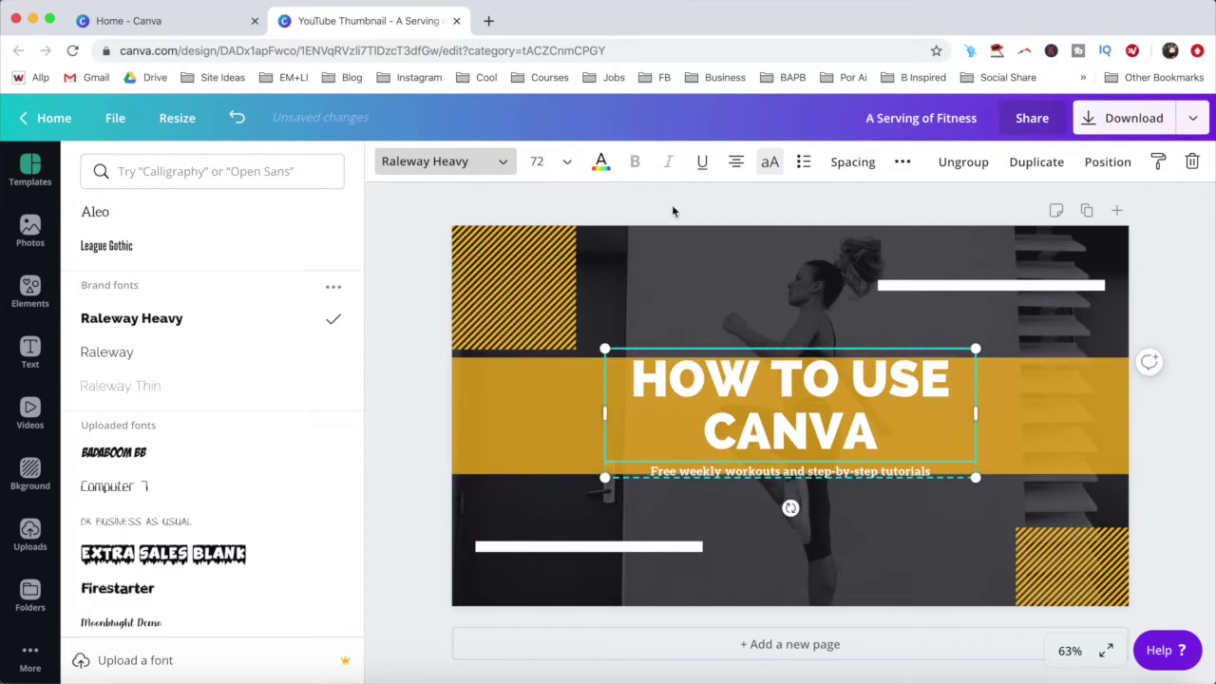
pyautogui.click(602, 168)
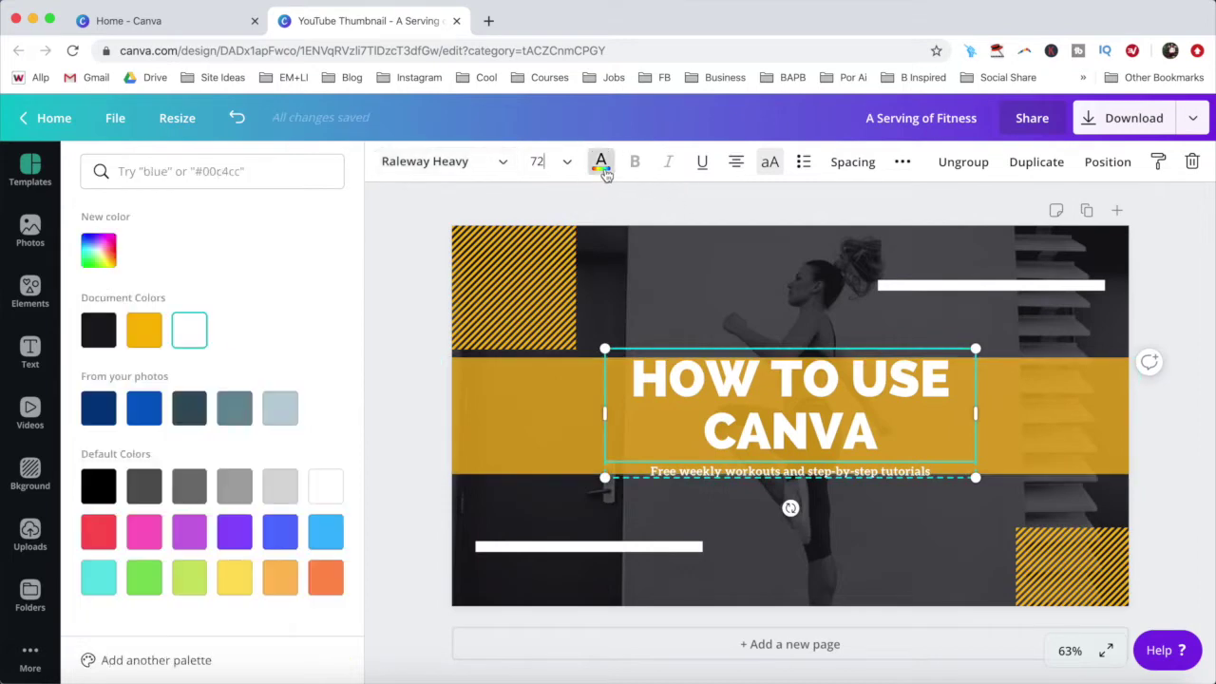
# Ungroup the title block and delete the subtitle line.
pyautogui.click(965, 163)
pyautogui.click(909, 475)
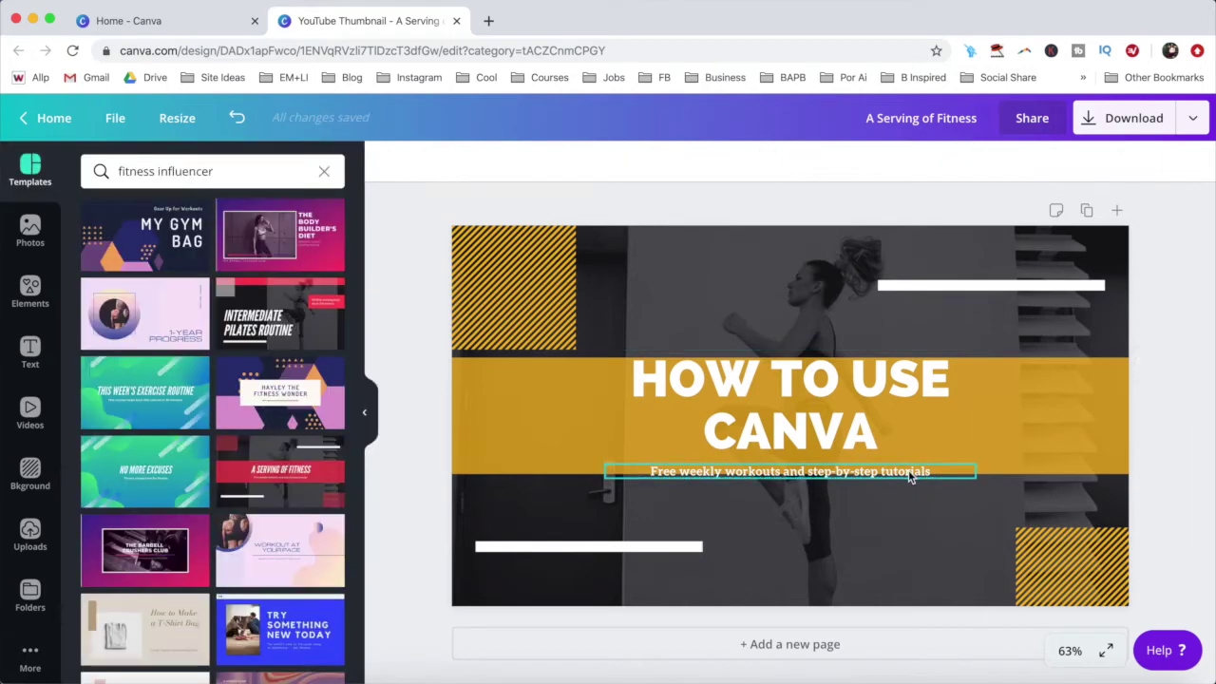
pyautogui.click(909, 475)
pyautogui.press('Delete')
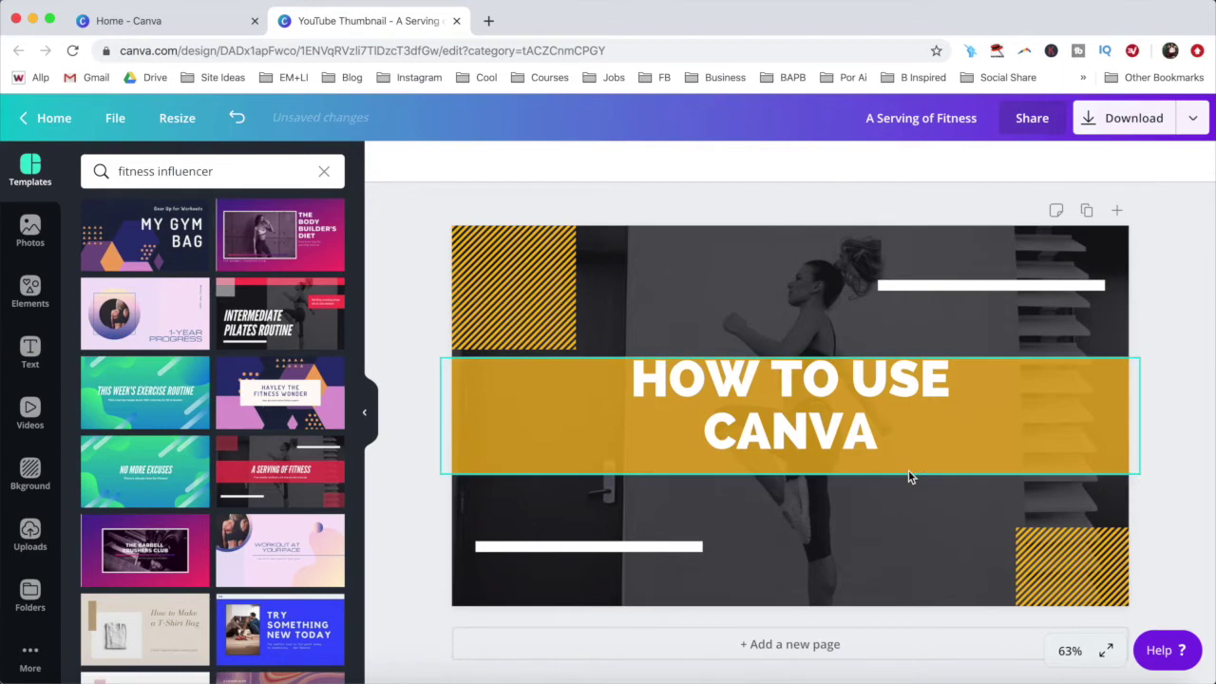
# Nudge the HOW TO USE CANVA title down to centre it in the yellow band.
pyautogui.click(856, 407)
pyautogui.moveTo(856, 406); pyautogui.dragTo(856, 414)
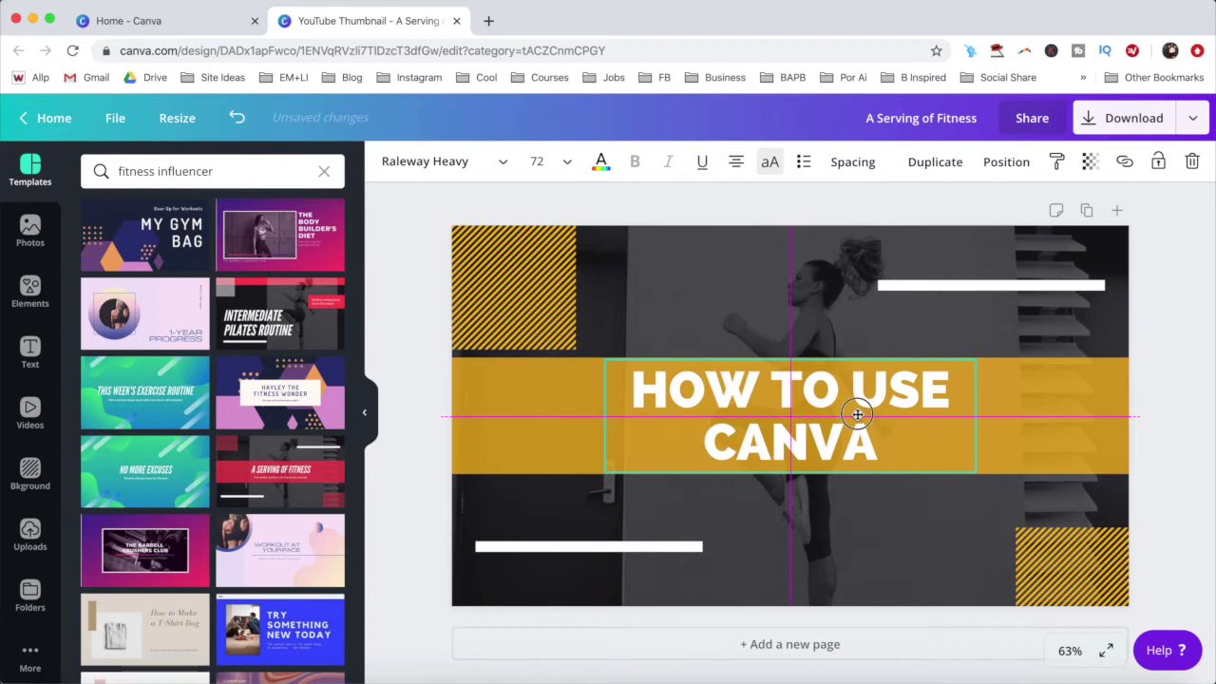
pyautogui.press('Escape')
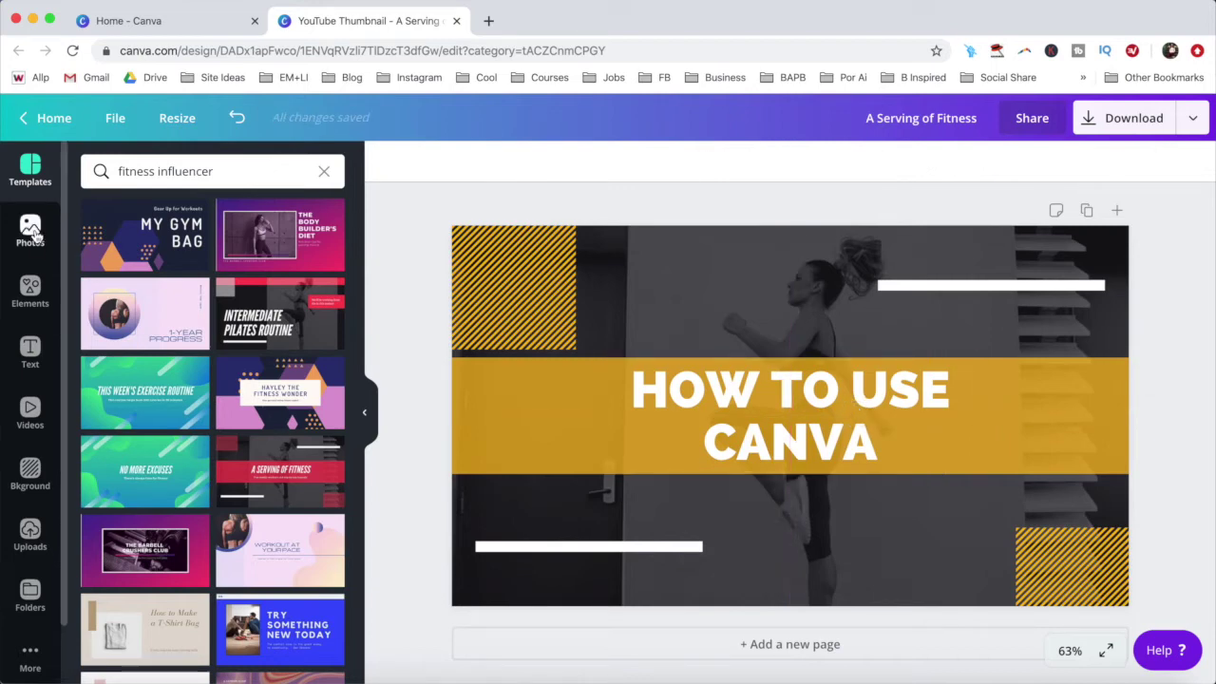
pyautogui.click(30, 230)
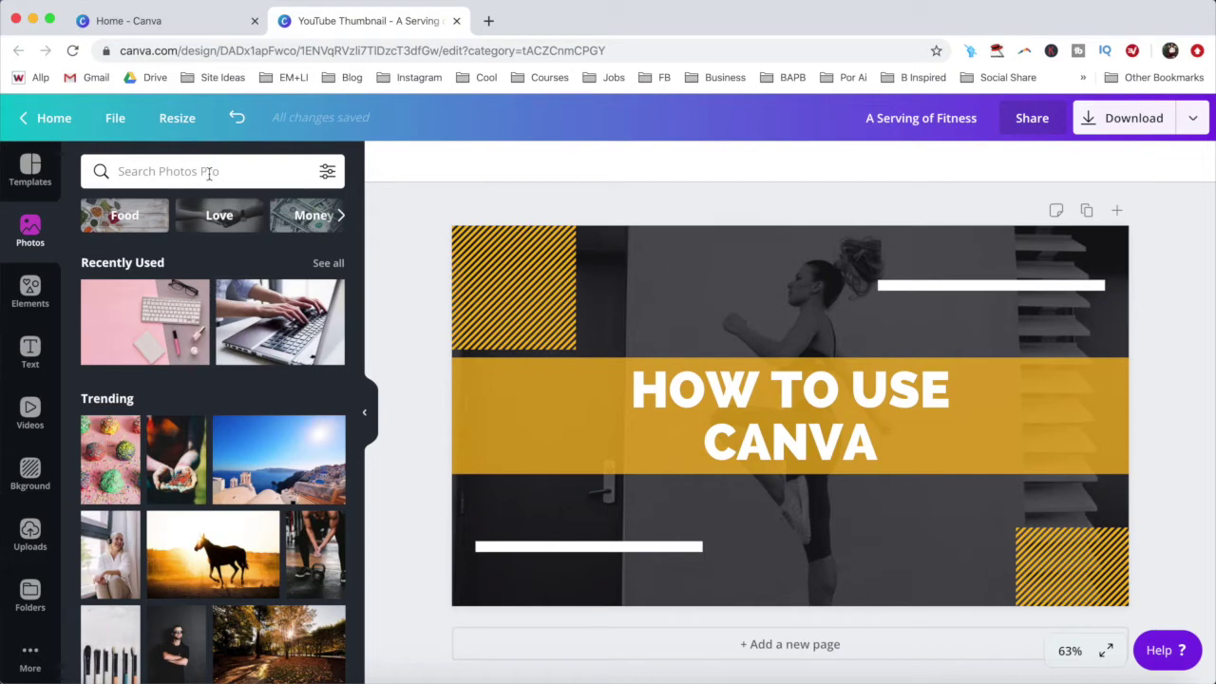
# Search stock photos for 'graphic design' and scroll through the desk and laptop results.
pyautogui.click(208, 175)
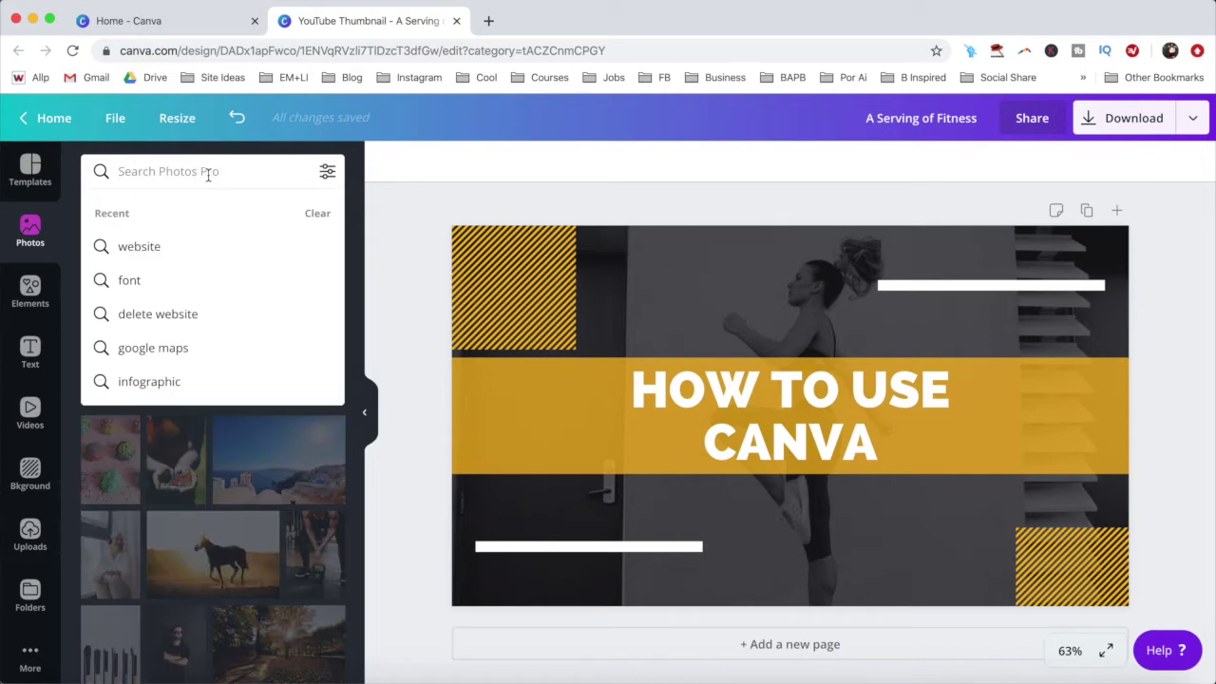
pyautogui.write('grsa')
pyautogui.write('a')
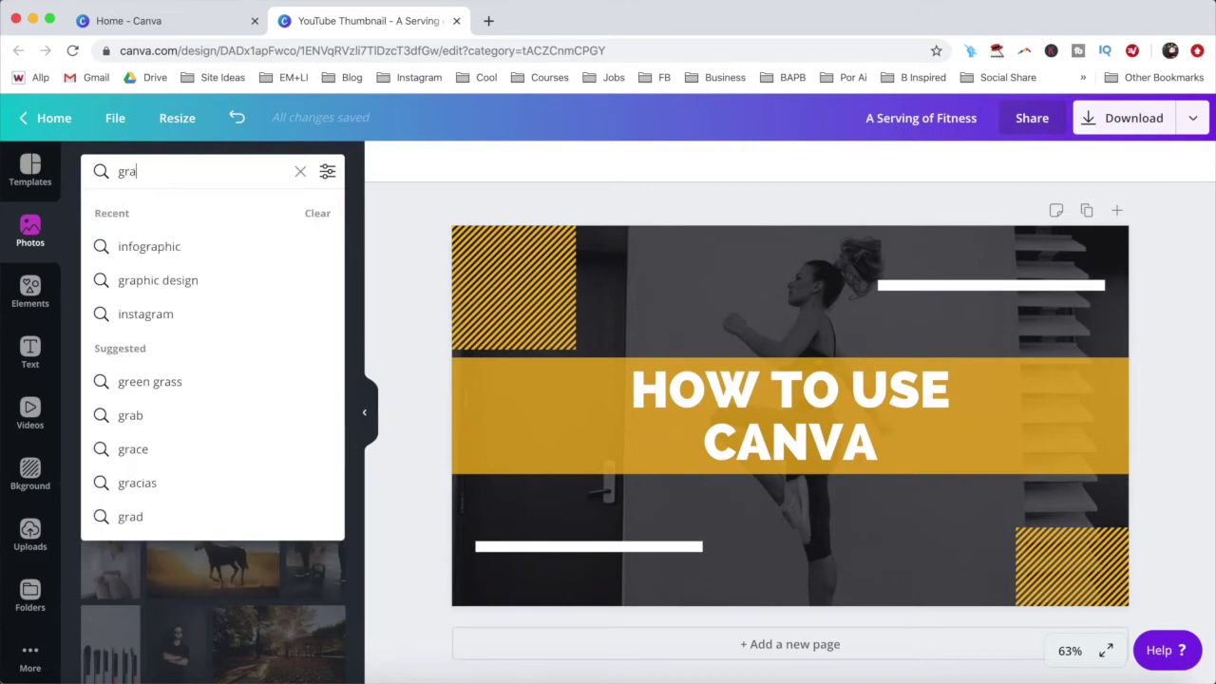
pyautogui.click(209, 279)
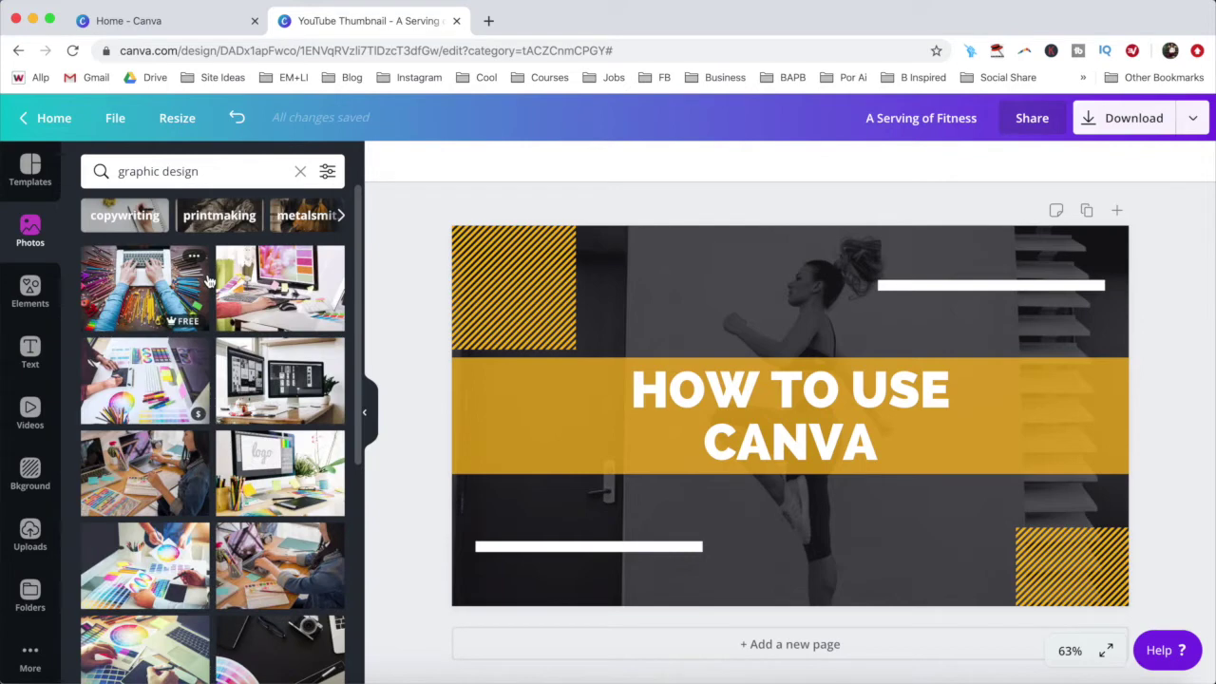
pyautogui.scroll(-3, 209, 278)
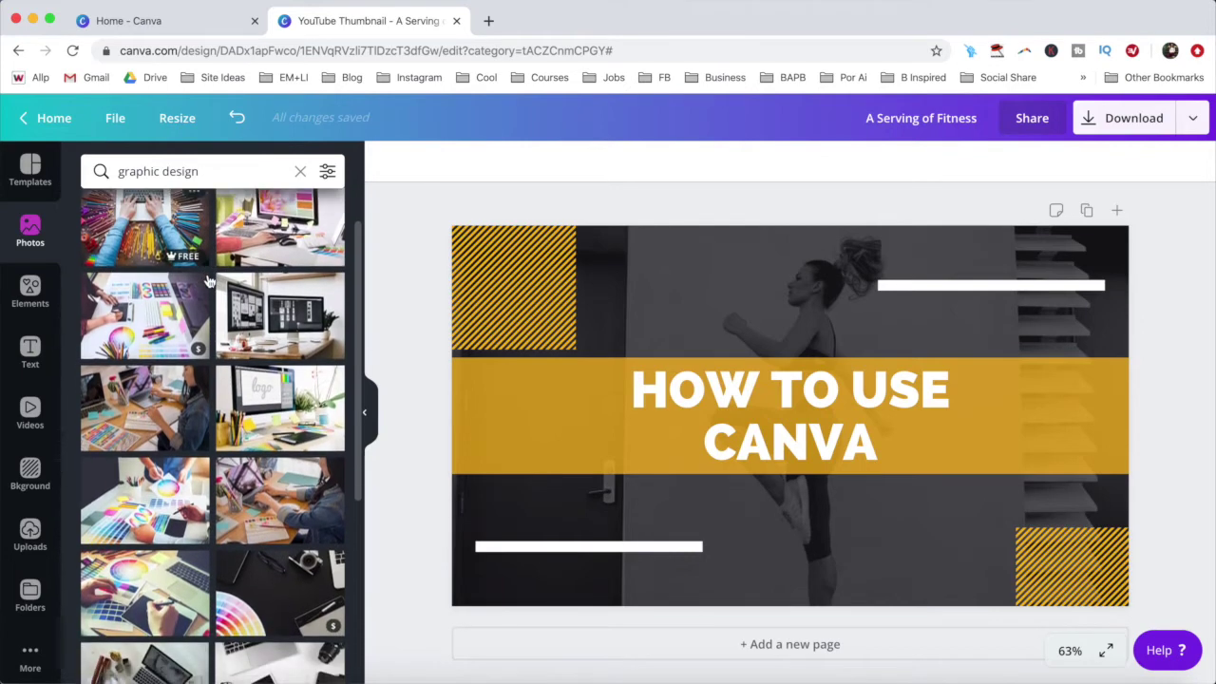
pyautogui.scroll(-4, 209, 278)
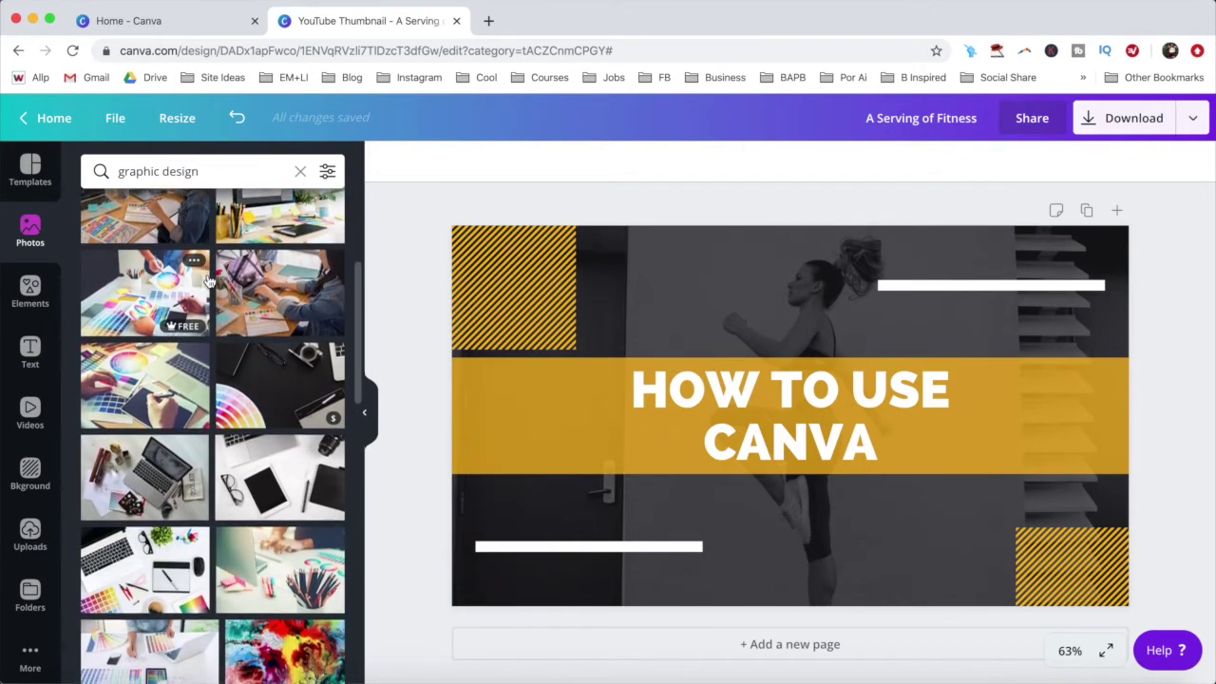
pyautogui.scroll(-2, 208, 281)
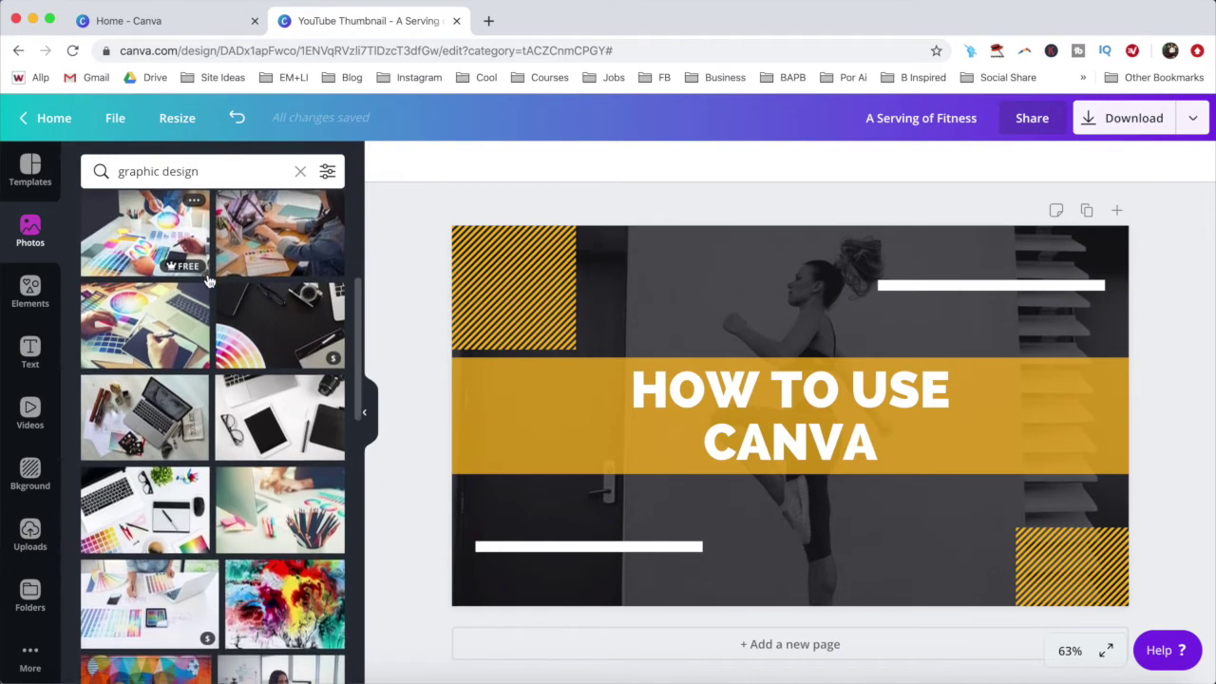
pyautogui.scroll(-1, 209, 279)
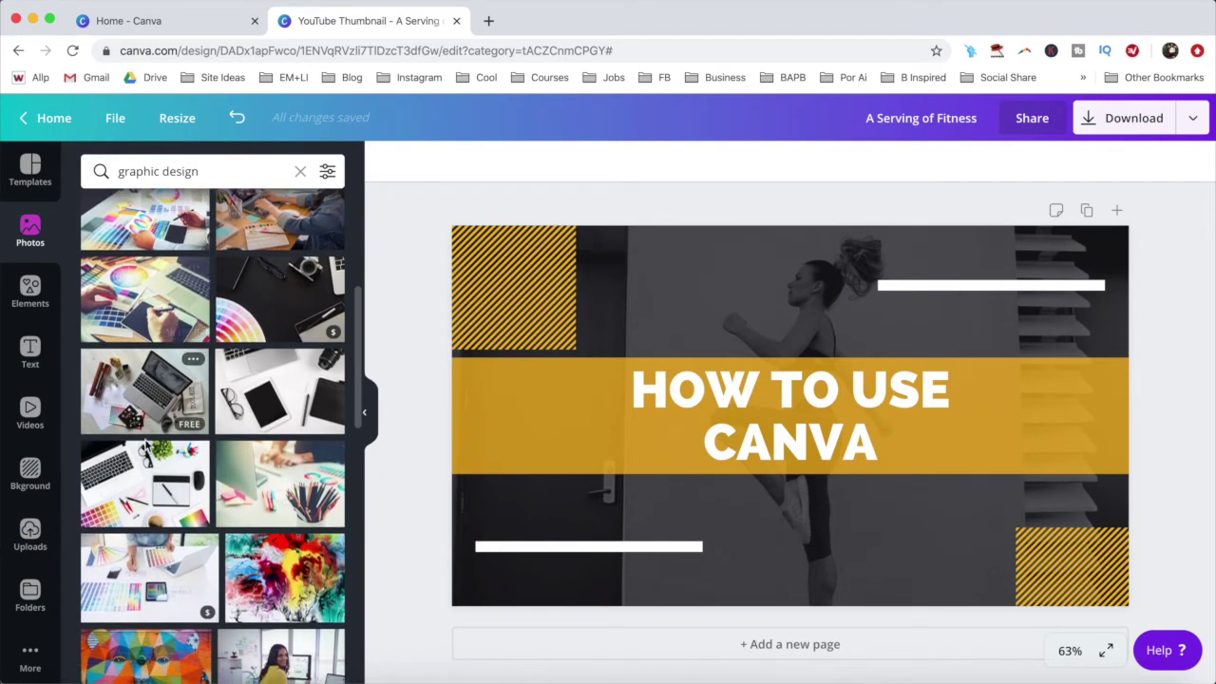
# Place the laptop-and-swatches desk photo at the bottom centre, resized to about 362×241.
pyautogui.moveTo(138, 483); pyautogui.dragTo(469, 350)
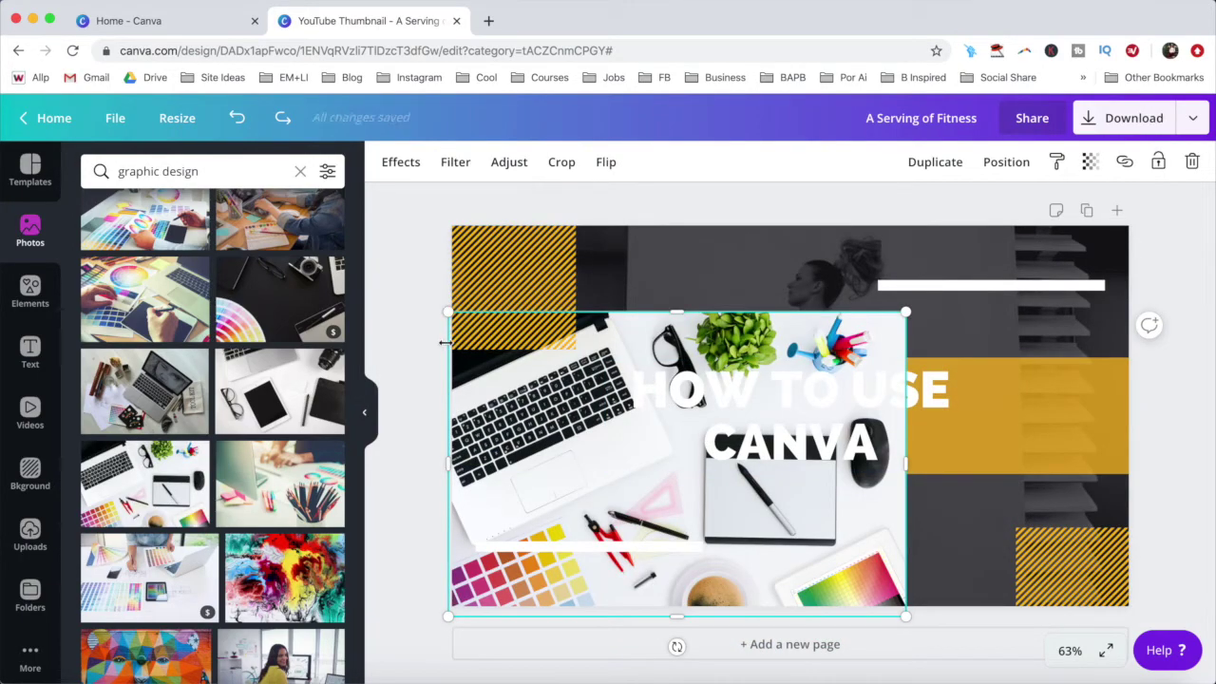
pyautogui.moveTo(447, 312); pyautogui.dragTo(714, 488)
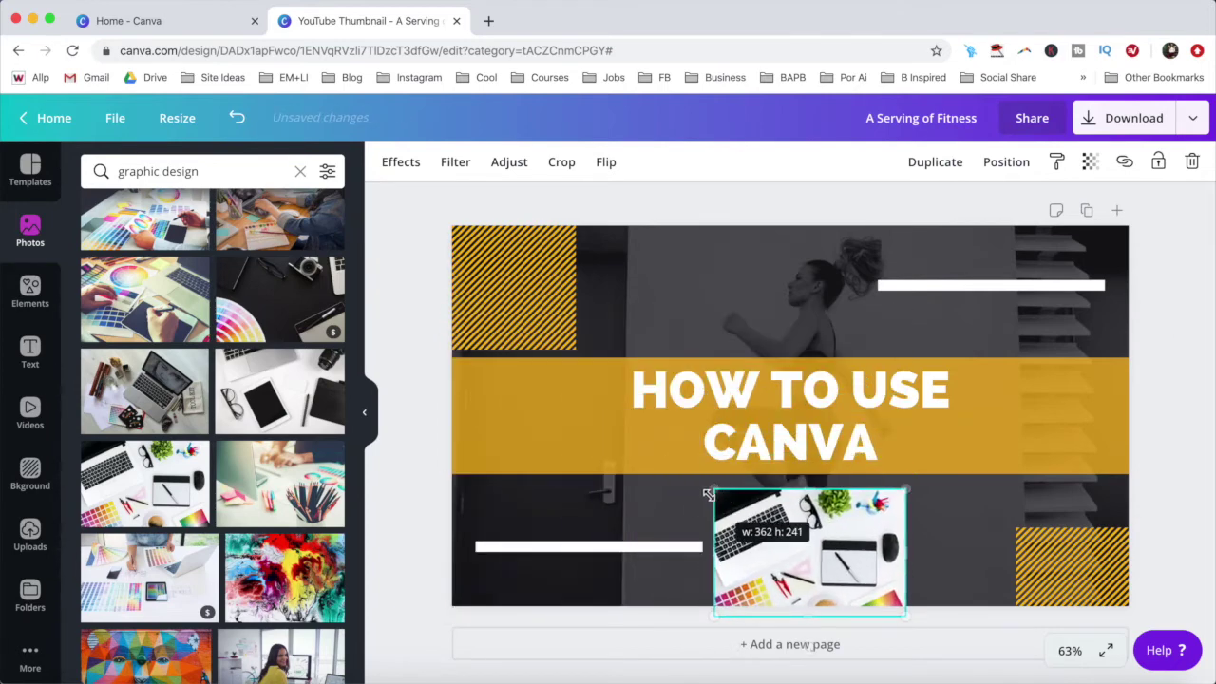
pyautogui.moveTo(789, 536); pyautogui.dragTo(783, 527)
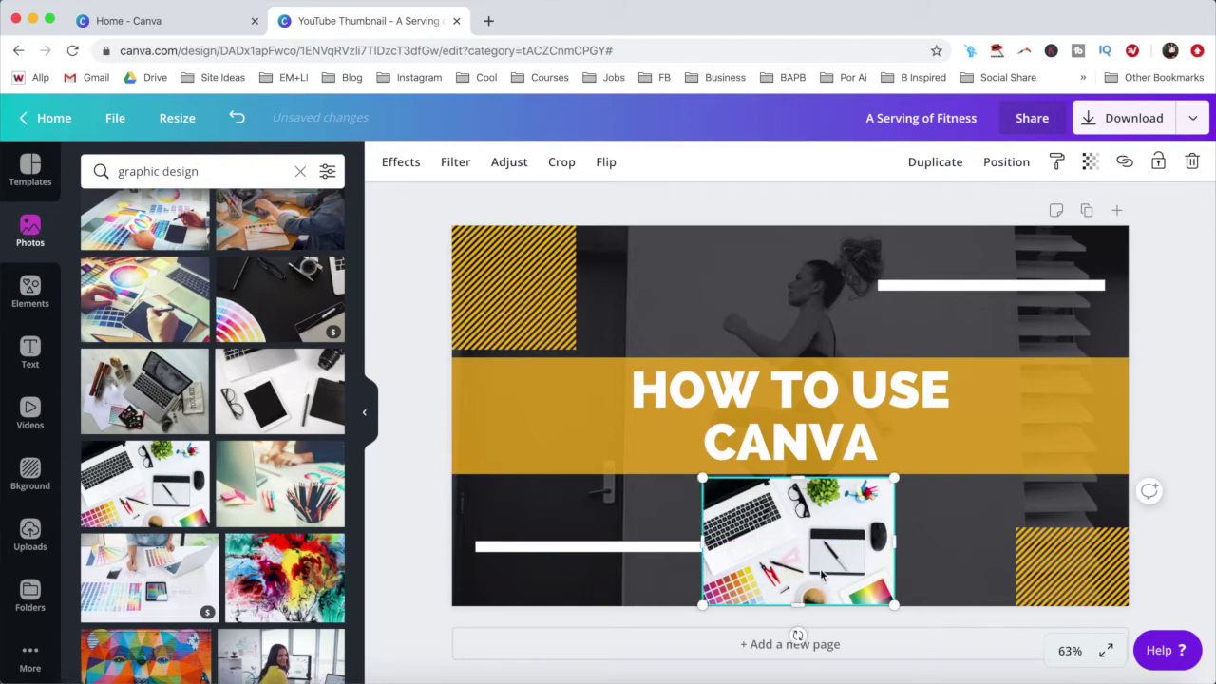
# Browse the desk photo's Effects, Filters, Adjust, Crop and Flip options without changing it.
pyautogui.click(411, 164)
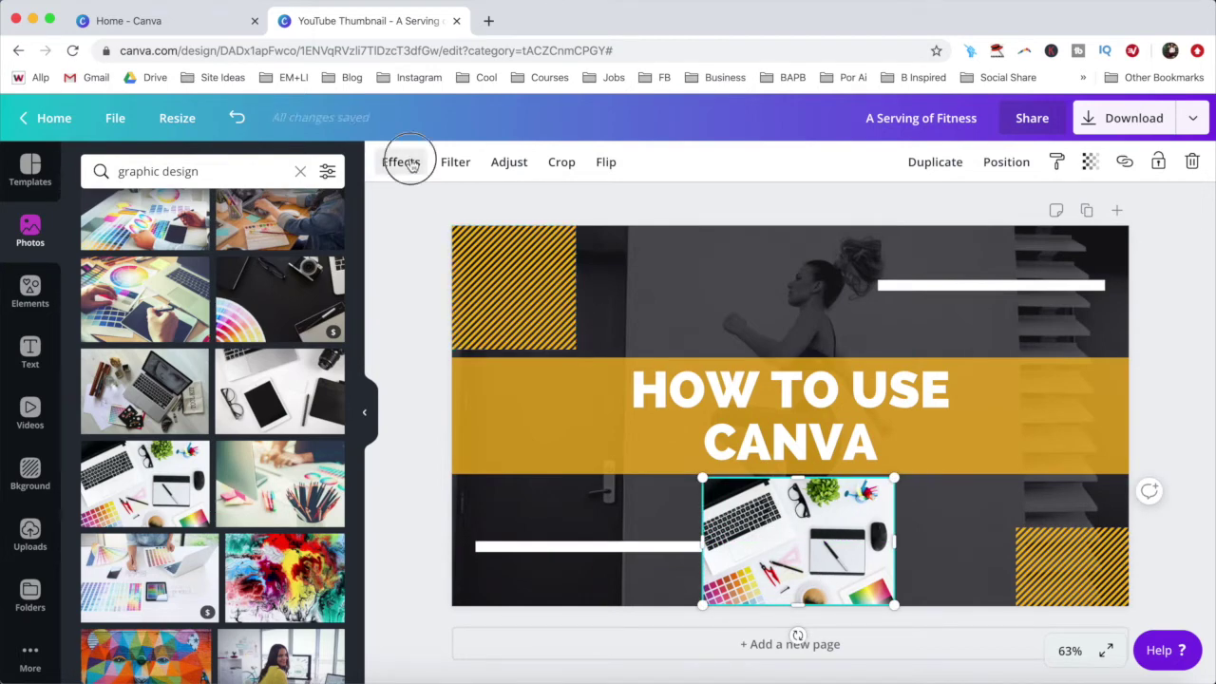
pyautogui.click(468, 165)
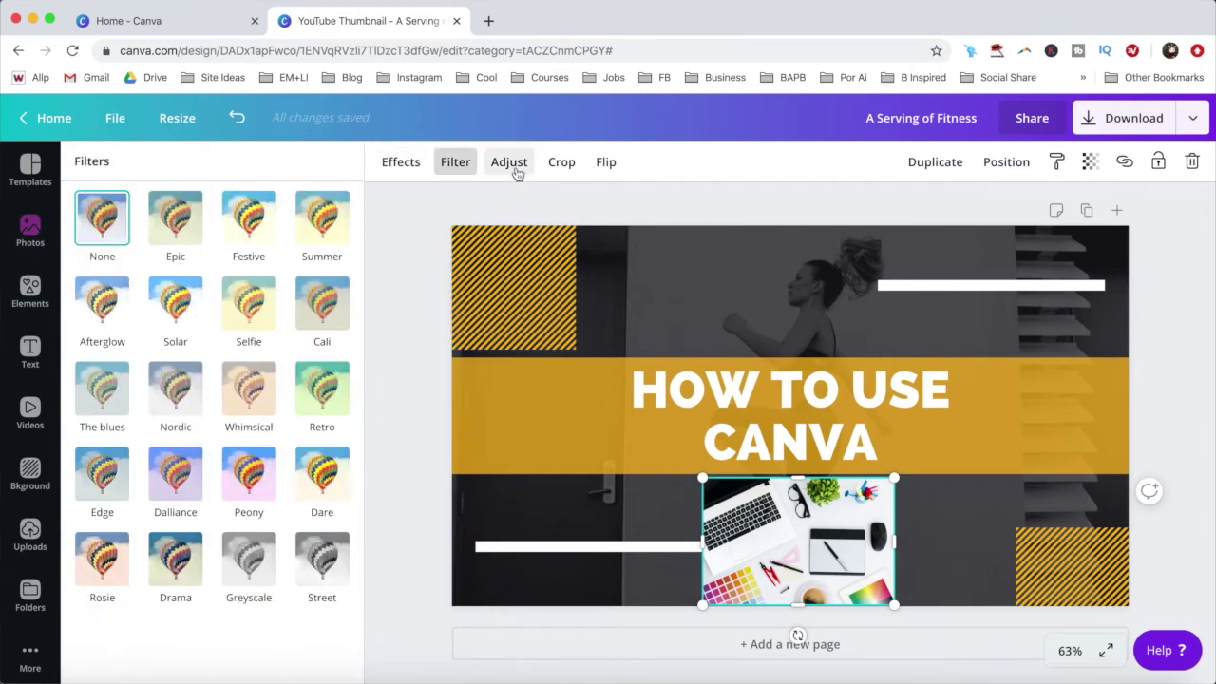
pyautogui.click(513, 168)
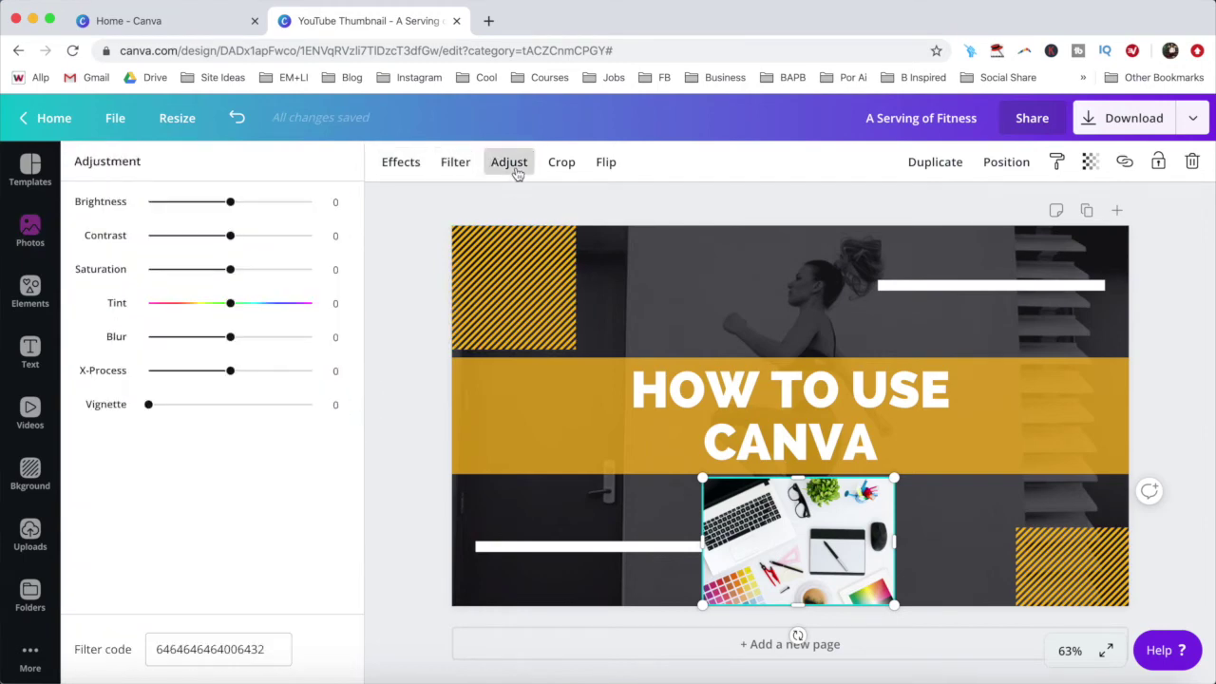
pyautogui.click(563, 169)
pyautogui.click(408, 161)
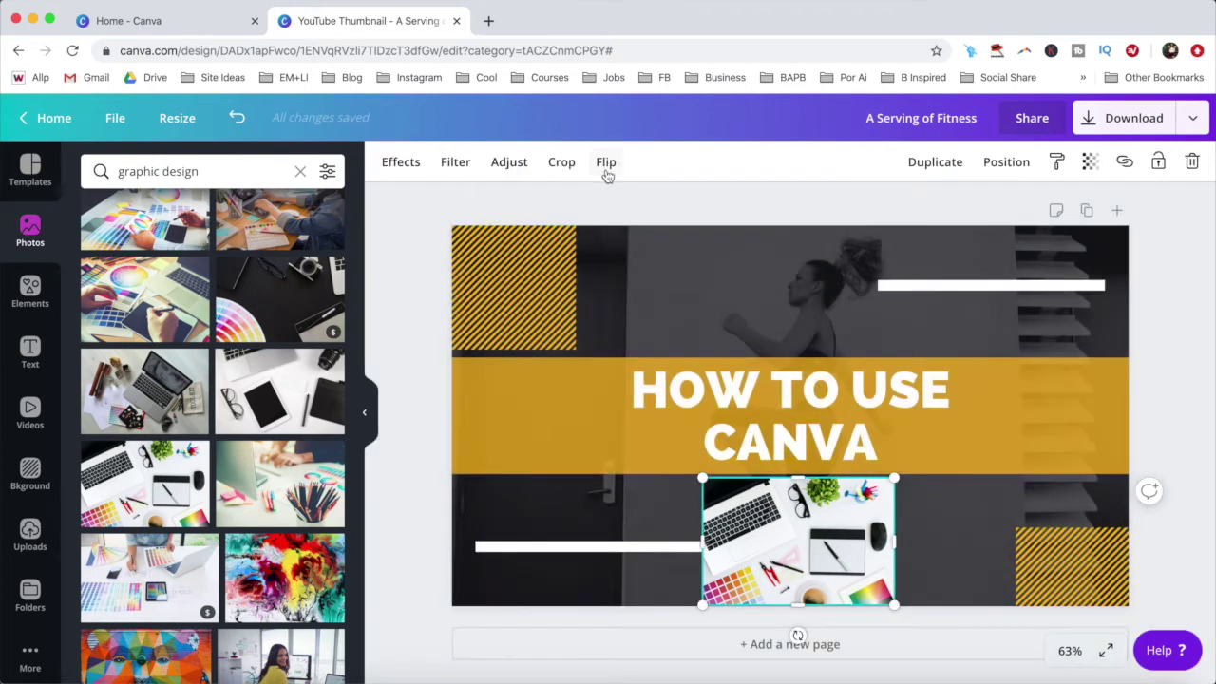
pyautogui.click(604, 164)
# Check Position, Transparency and Link options, lock and unlock the photo, then delete it.
pyautogui.click(1007, 164)
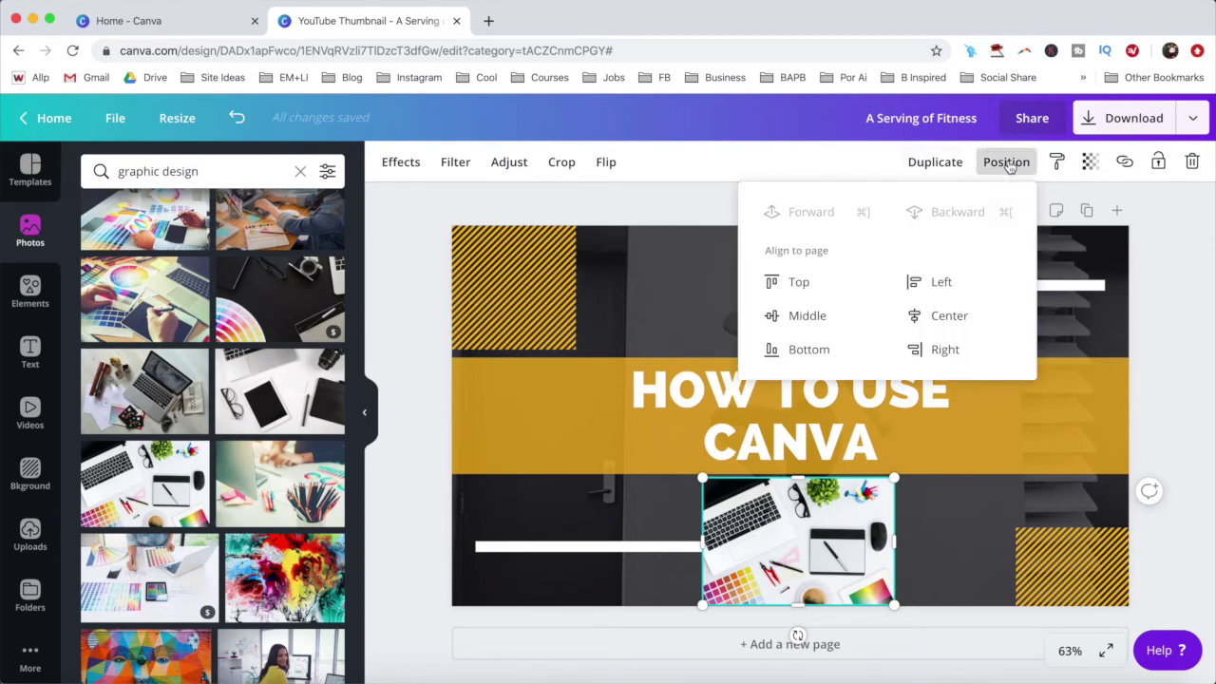
pyautogui.click(1090, 164)
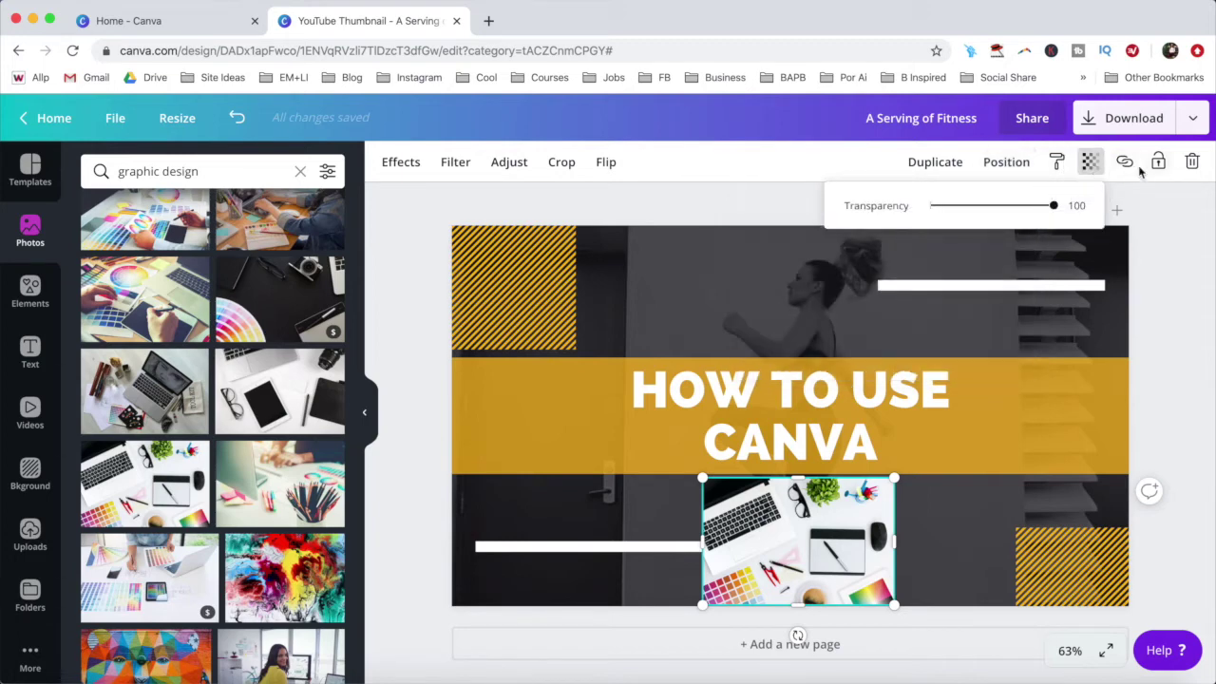
pyautogui.click(1126, 165)
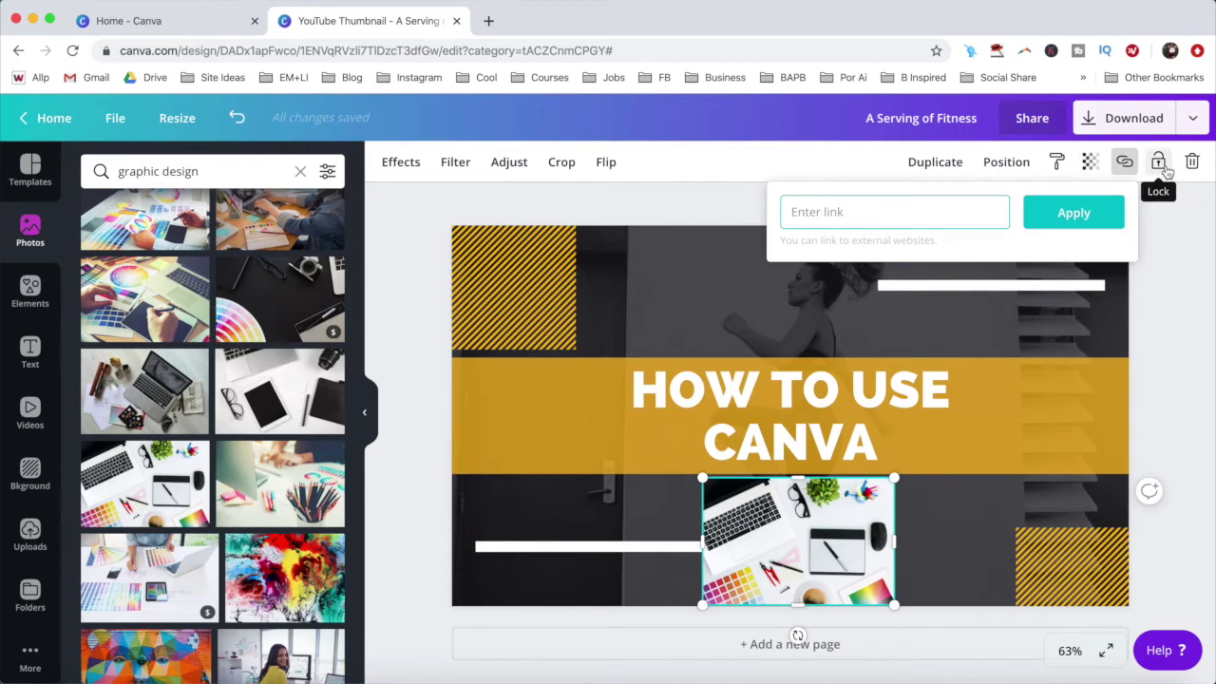
pyautogui.click(1158, 163)
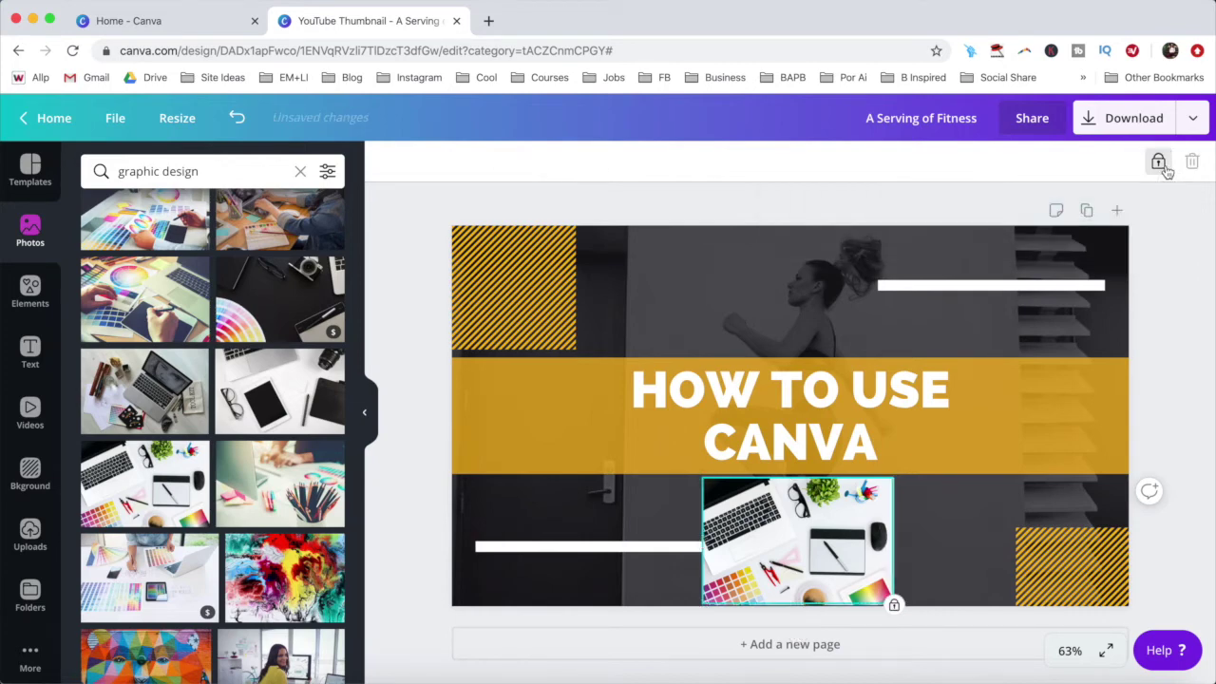
pyautogui.click(1161, 164)
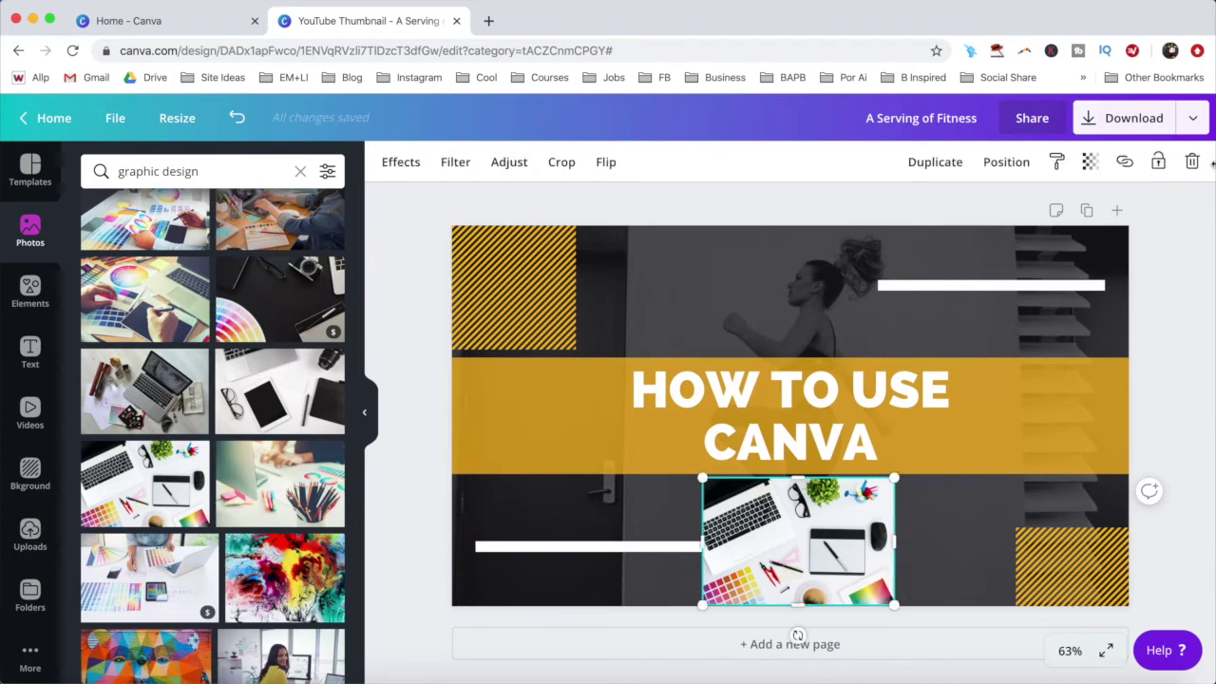
pyautogui.click(1192, 161)
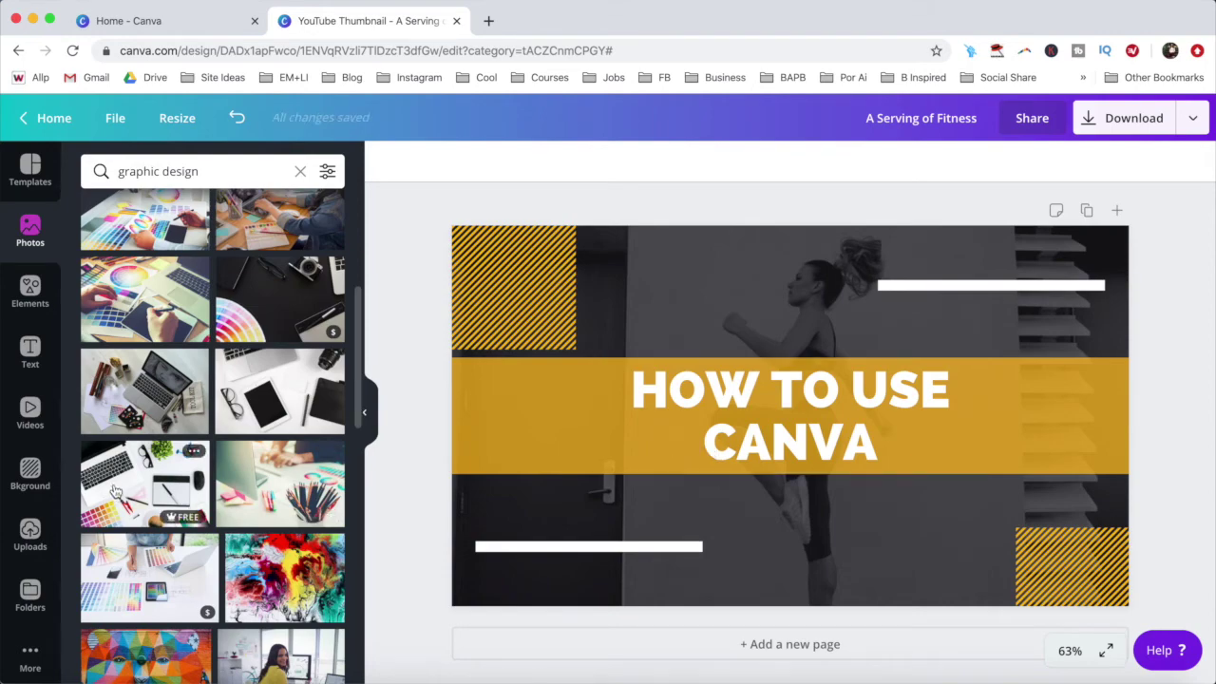
# Swap the runner background for the overhead desk photo and open the Elements library.
pyautogui.moveTo(121, 485); pyautogui.dragTo(472, 520)
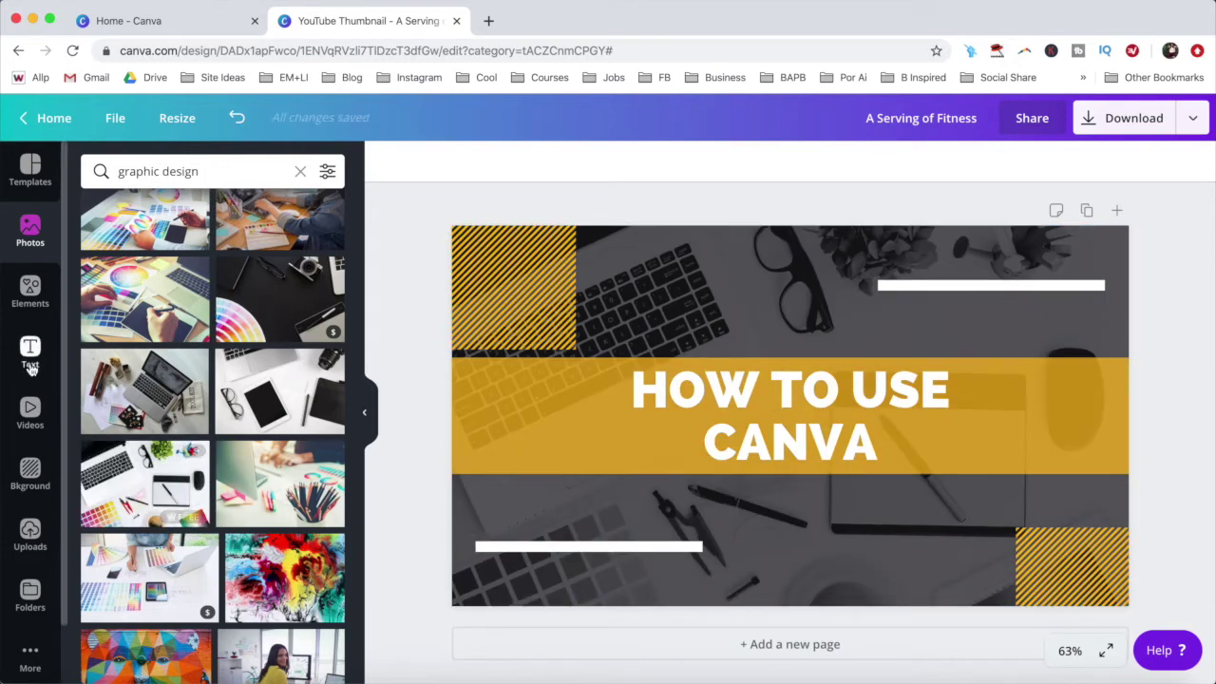
pyautogui.click(30, 297)
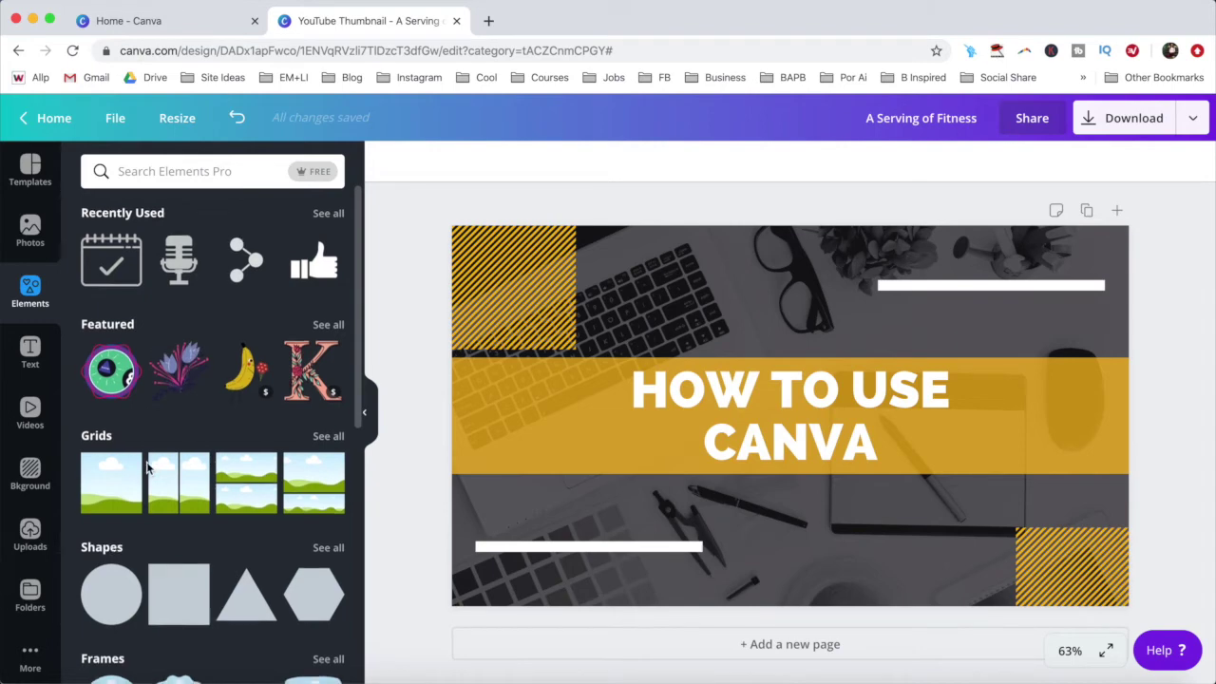
pyautogui.scroll(-5, 148, 465)
pyautogui.scroll(-3, 169, 371)
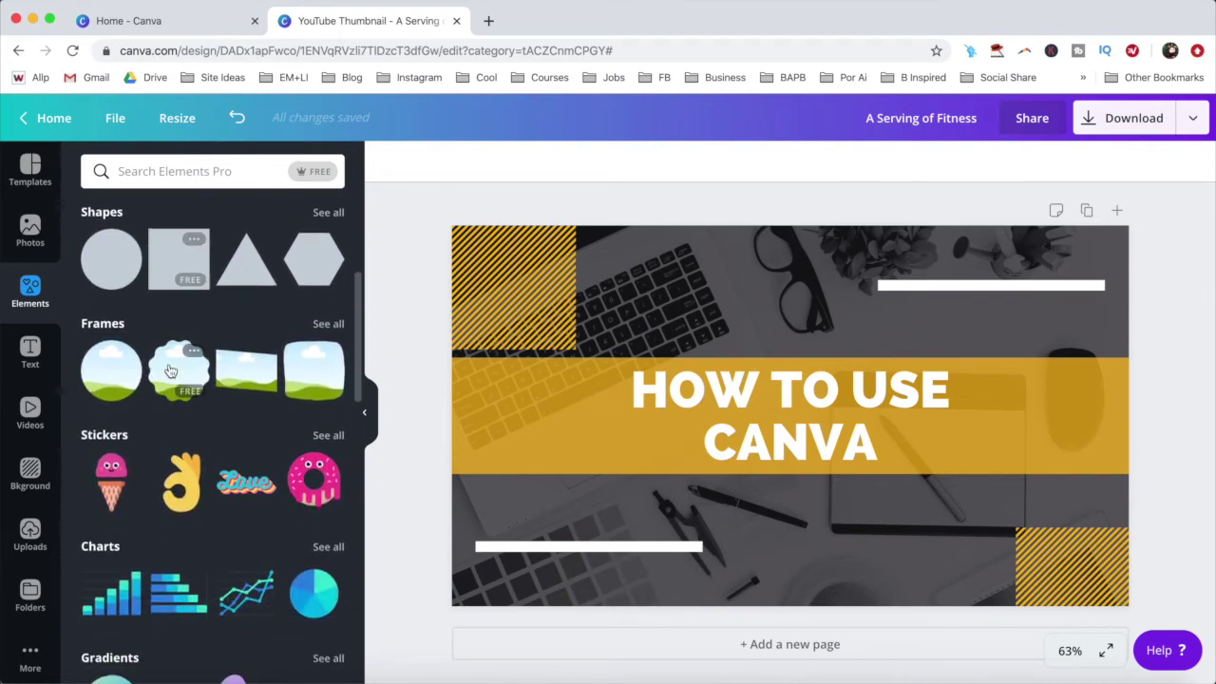
pyautogui.scroll(-5, 150, 464)
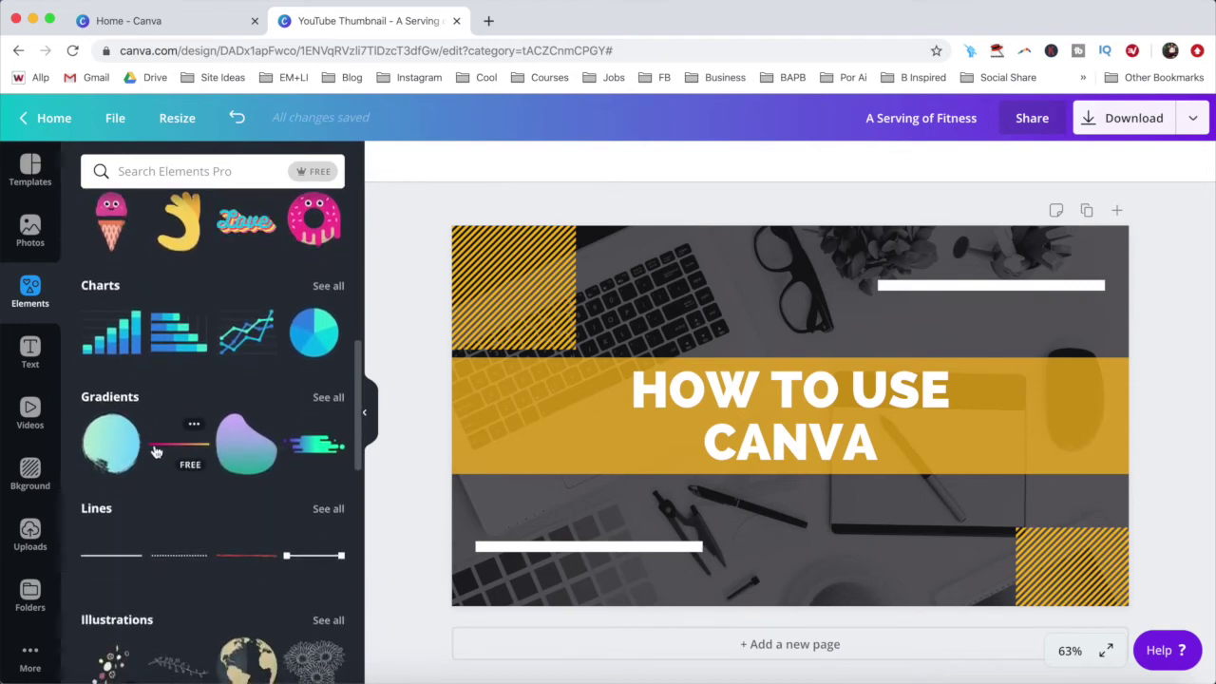
pyautogui.scroll(-3, 157, 446)
pyautogui.scroll(-4, 161, 439)
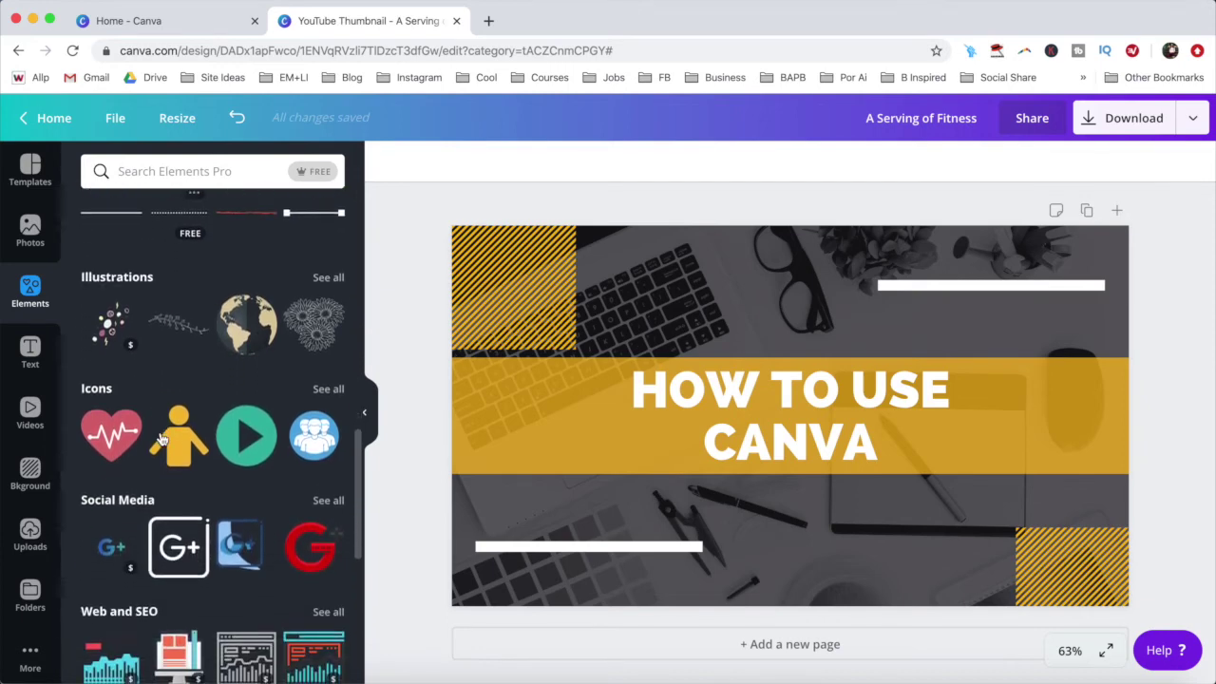
pyautogui.hotkey('ctrl', 'z')
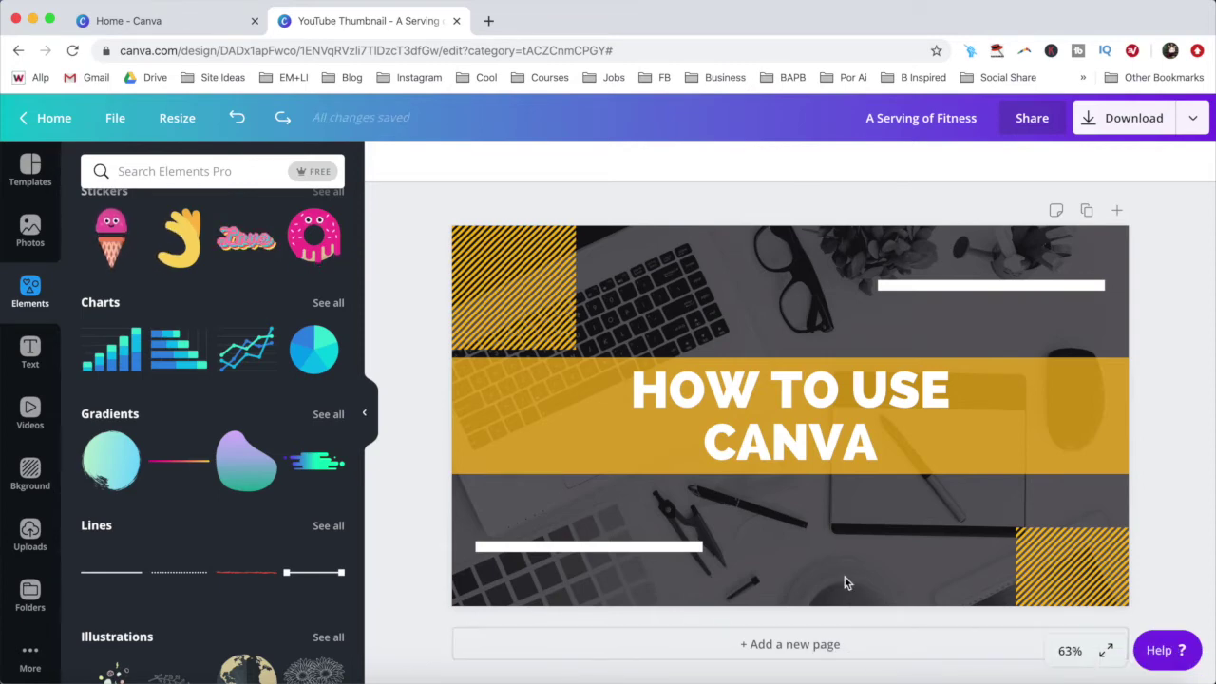
# Delete the top-left and bottom-right striped rectangles, then list all Gradients elements.
pyautogui.click(513, 284)
pyautogui.press('Delete')
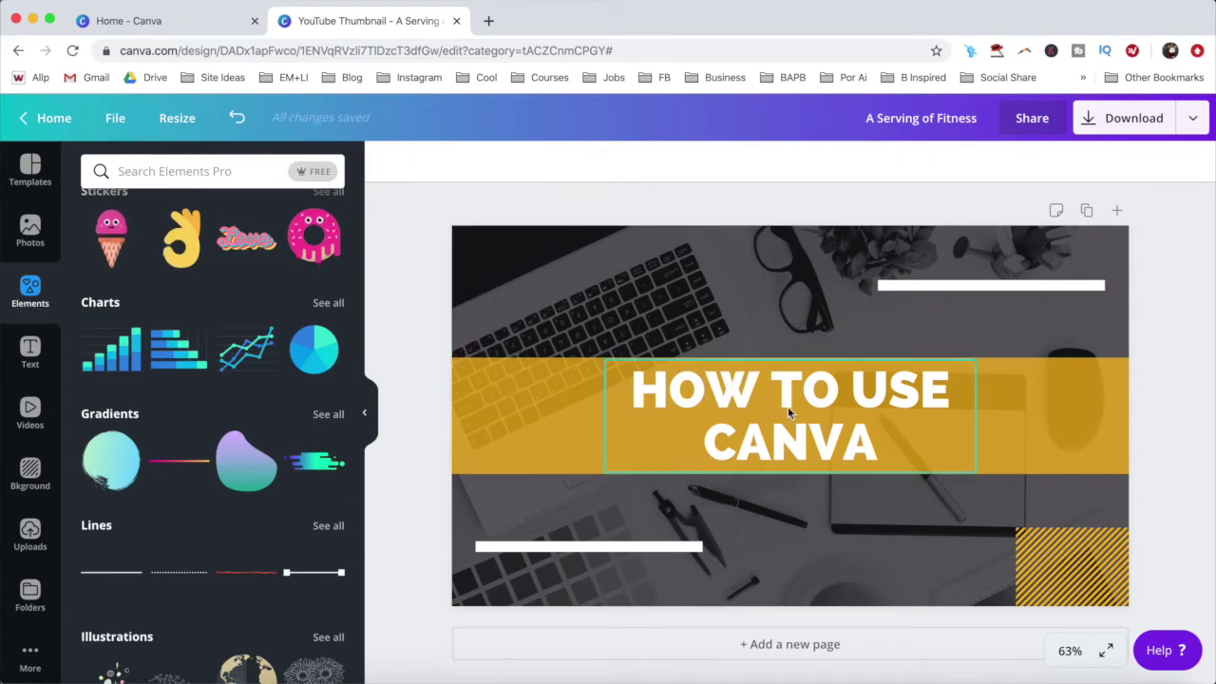
pyautogui.click(1031, 538)
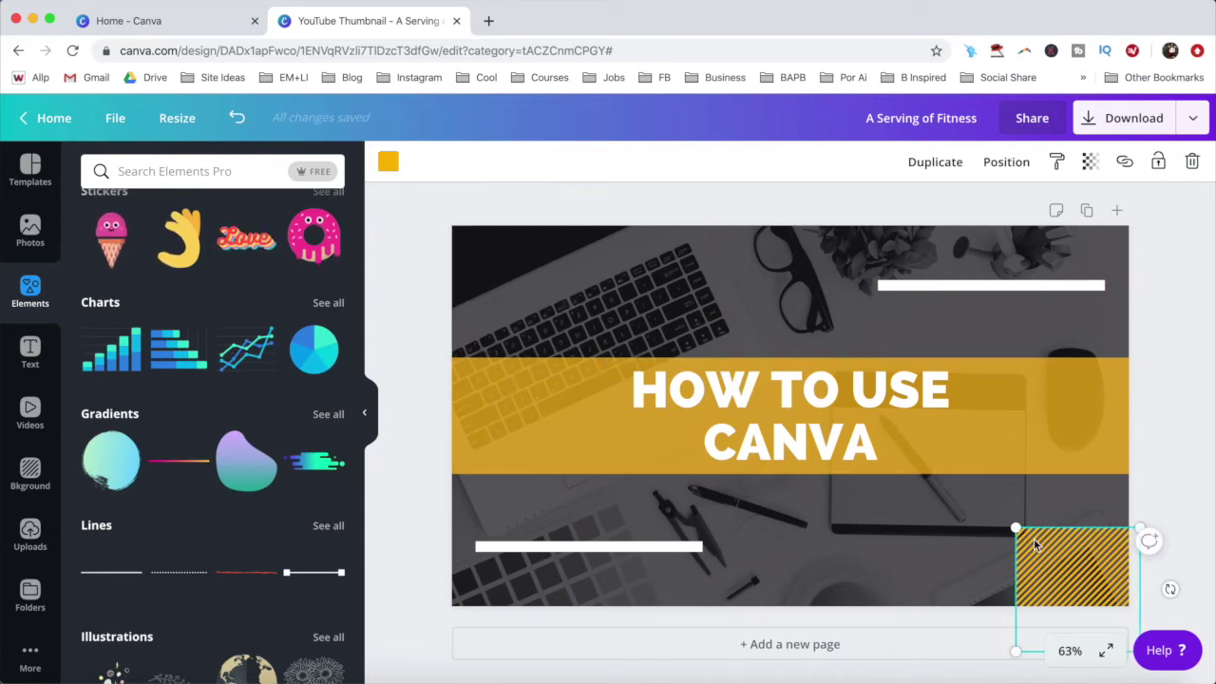
pyautogui.press('Delete')
pyautogui.click(328, 414)
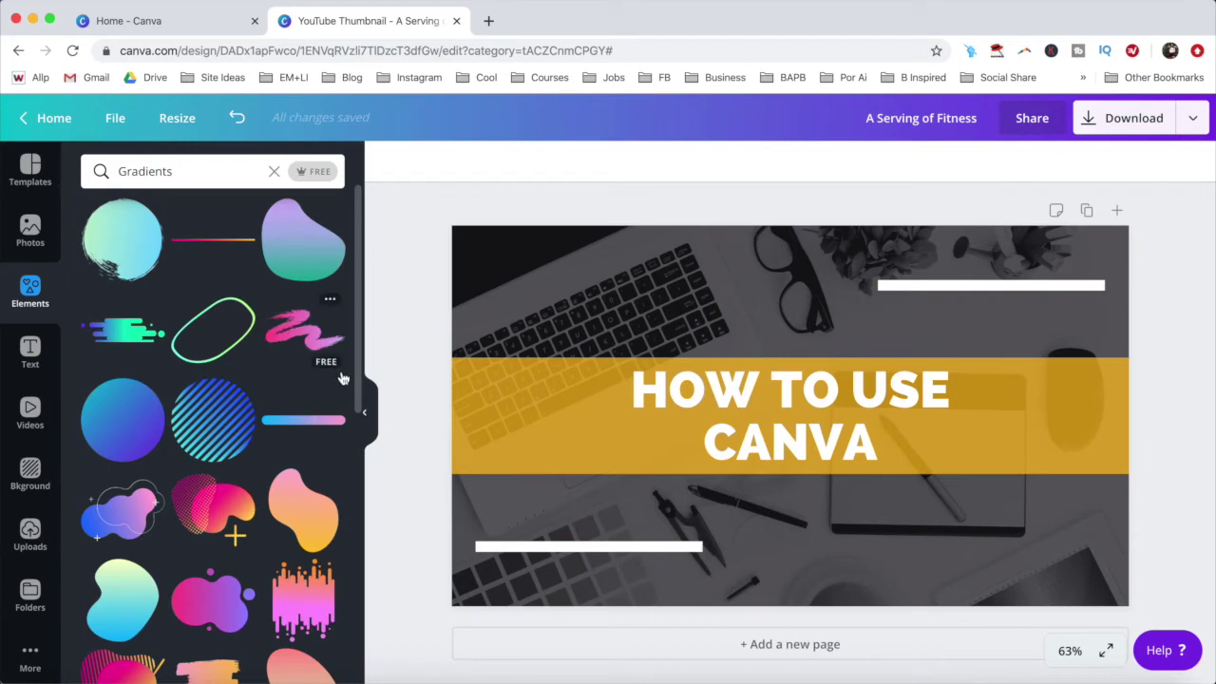
# Add the striped gradient circle in the top-left corner, sized to about 250×250.
pyautogui.click(235, 419)
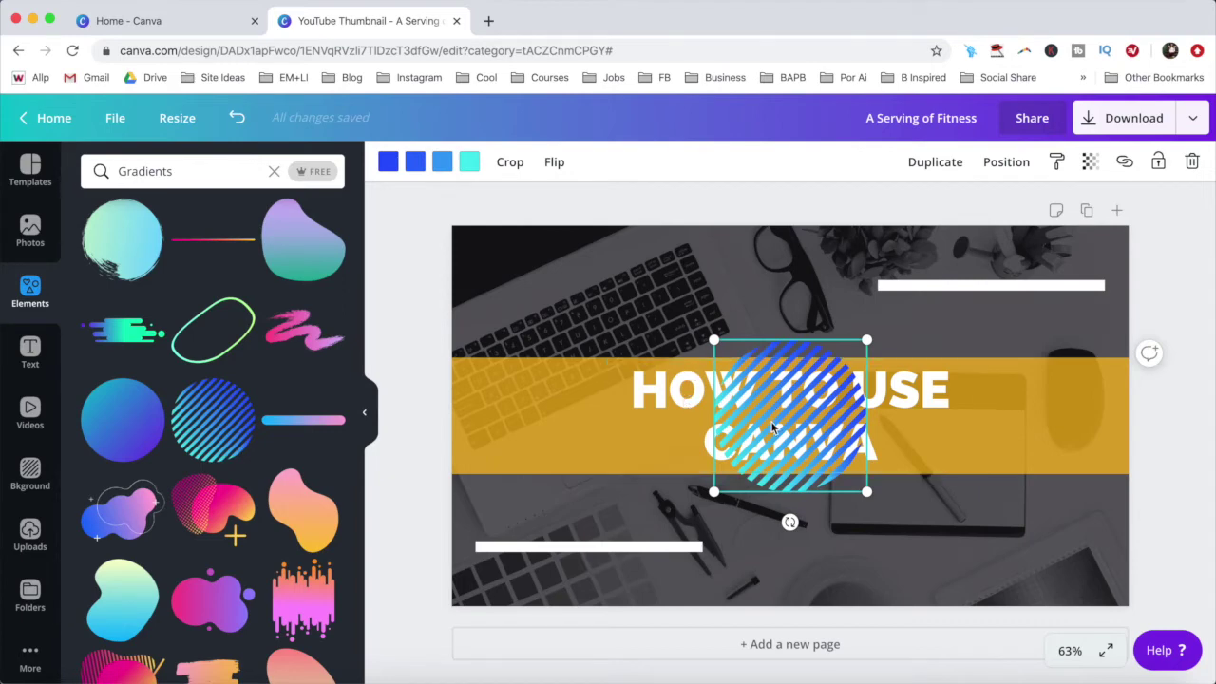
pyautogui.moveTo(775, 427); pyautogui.dragTo(515, 320)
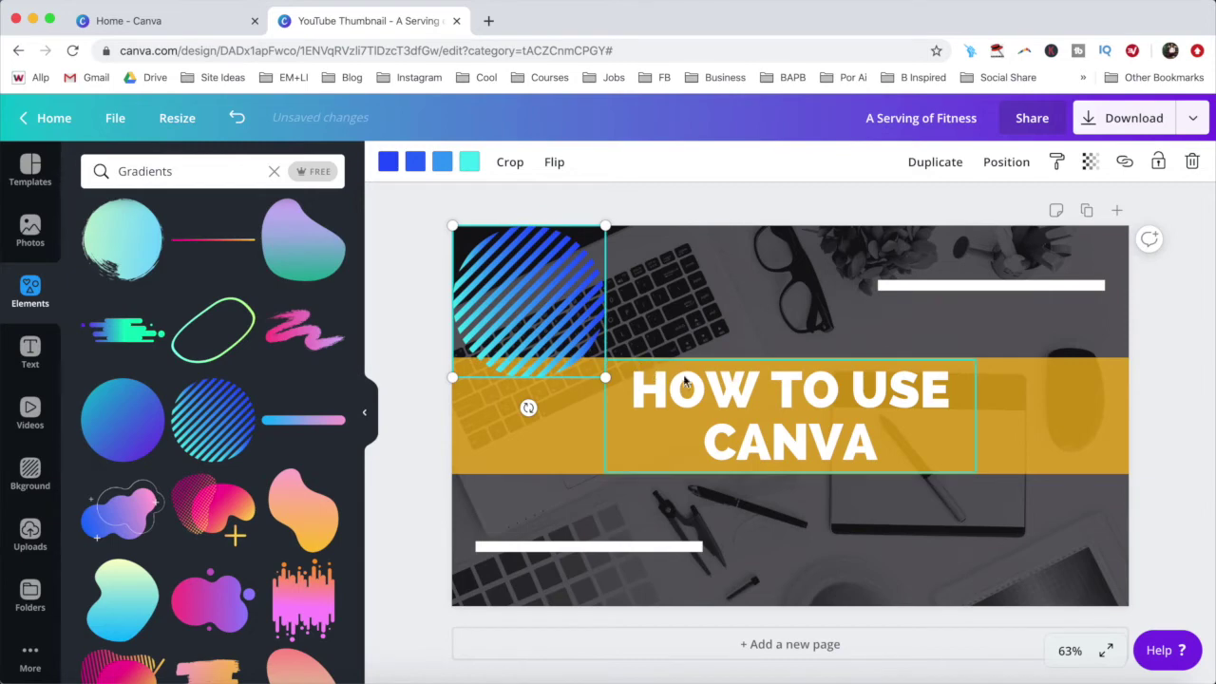
pyautogui.moveTo(605, 376); pyautogui.dragTo(588, 340)
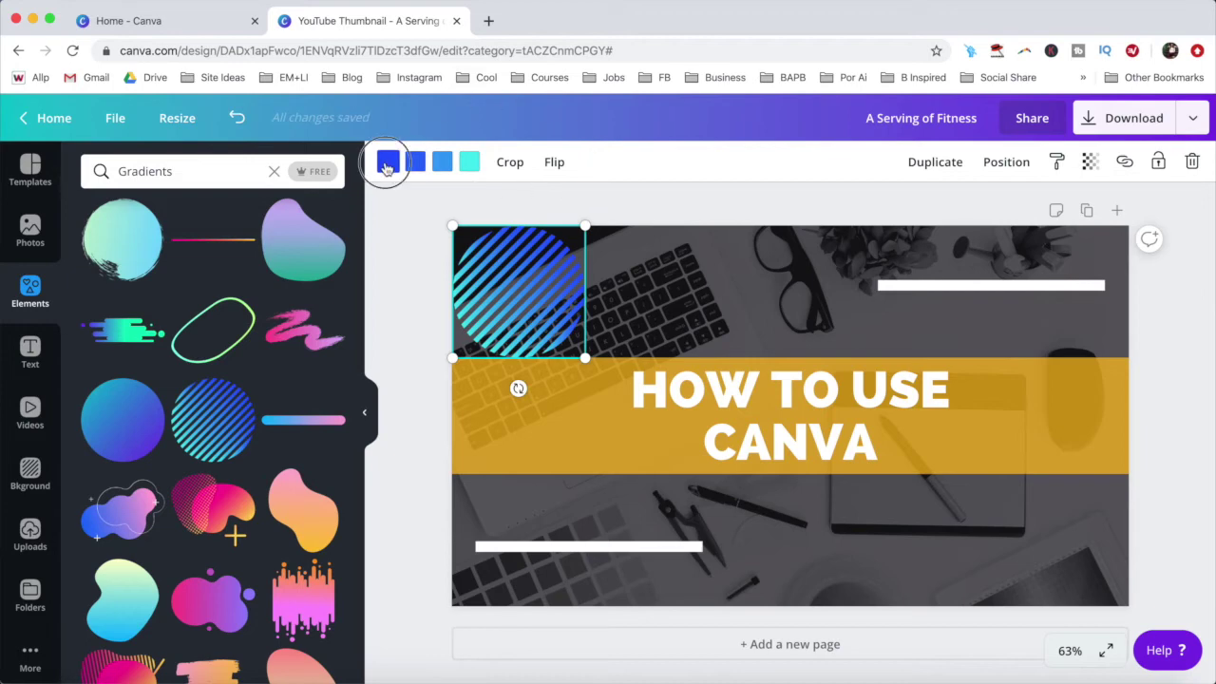
# Change all four of the striped circle's colours to black.
pyautogui.click(388, 161)
pyautogui.click(100, 330)
pyautogui.click(415, 161)
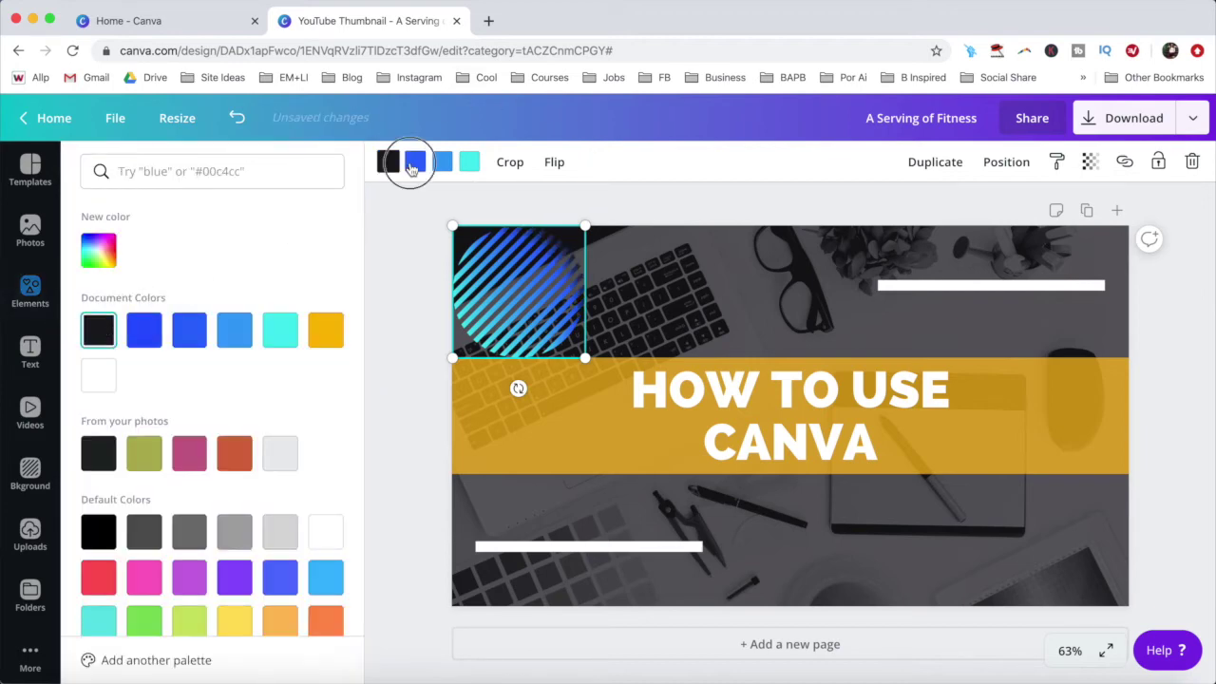
pyautogui.click(99, 330)
pyautogui.click(442, 162)
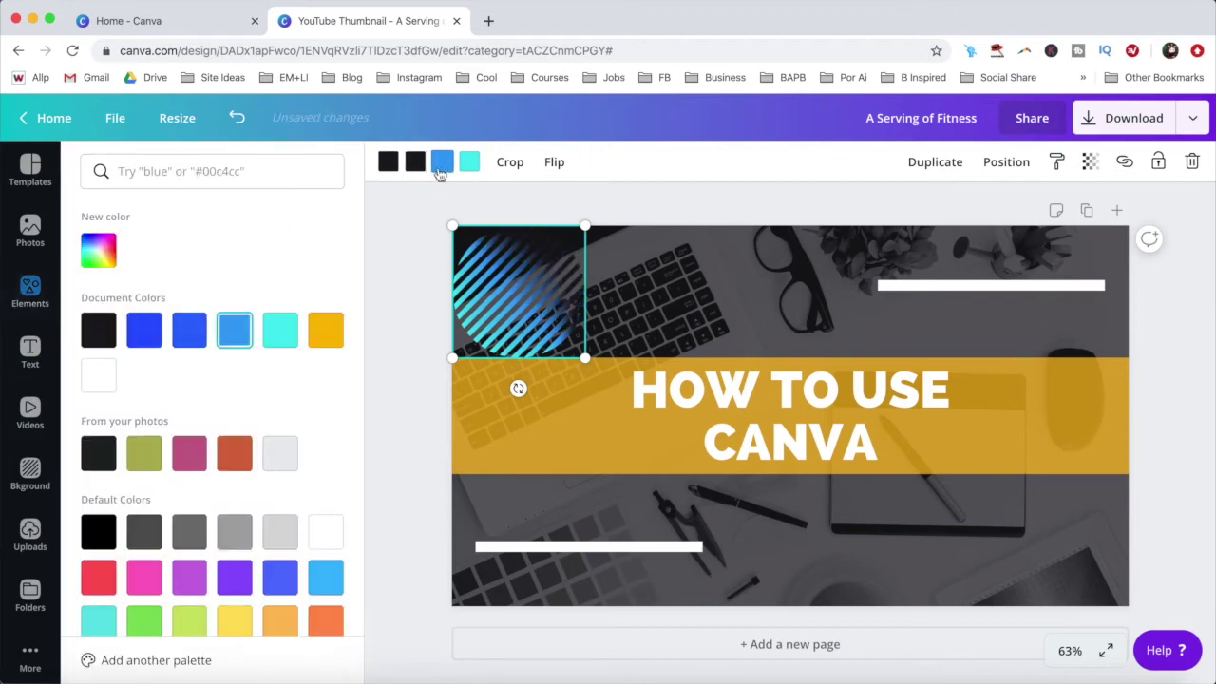
pyautogui.click(96, 332)
pyautogui.click(470, 163)
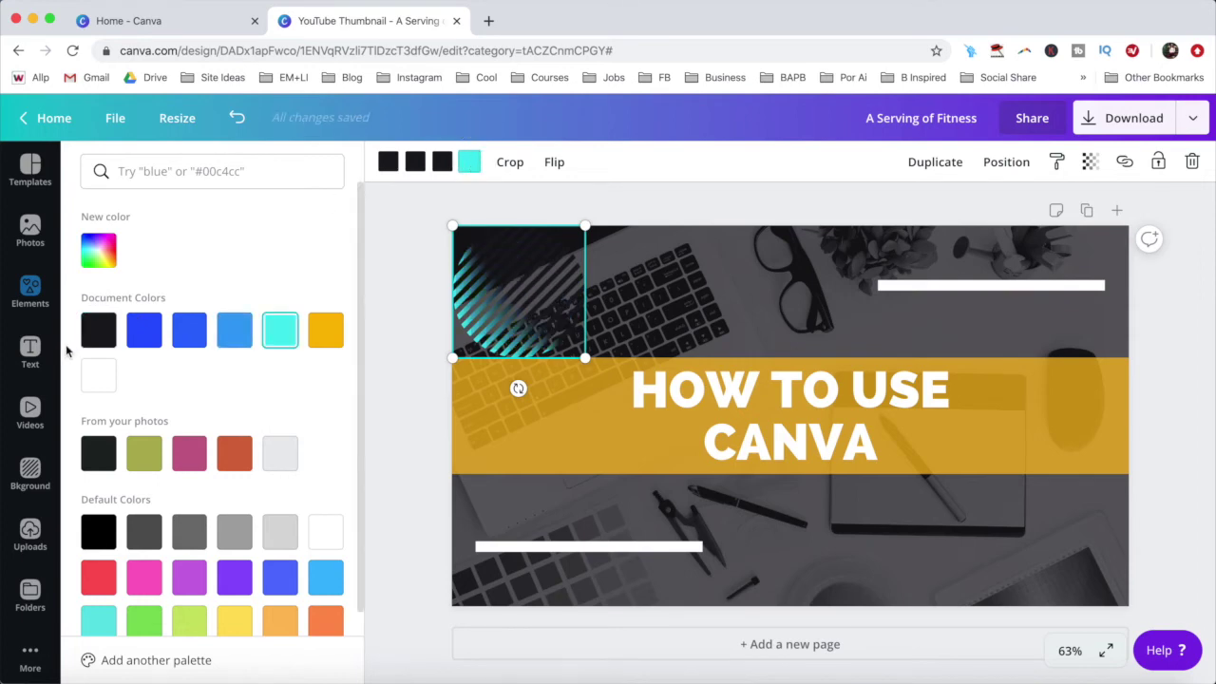
pyautogui.click(98, 330)
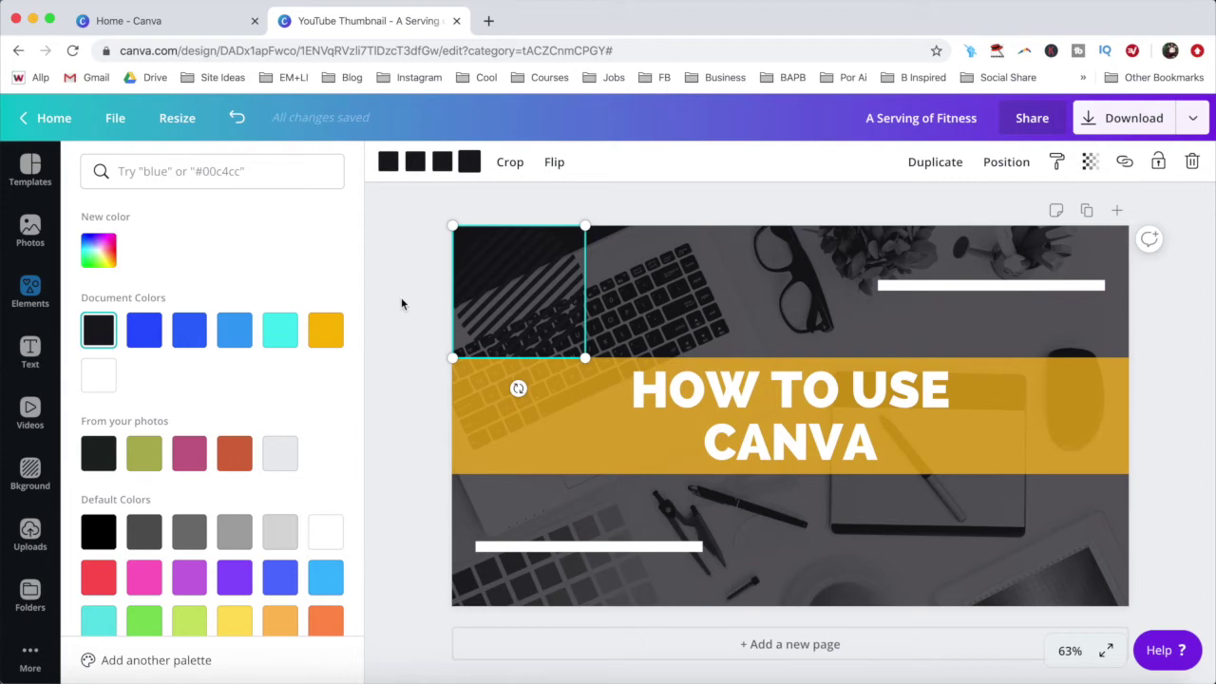
# Duplicate the black circle and place the copy in the bottom-right corner.
pyautogui.click(934, 162)
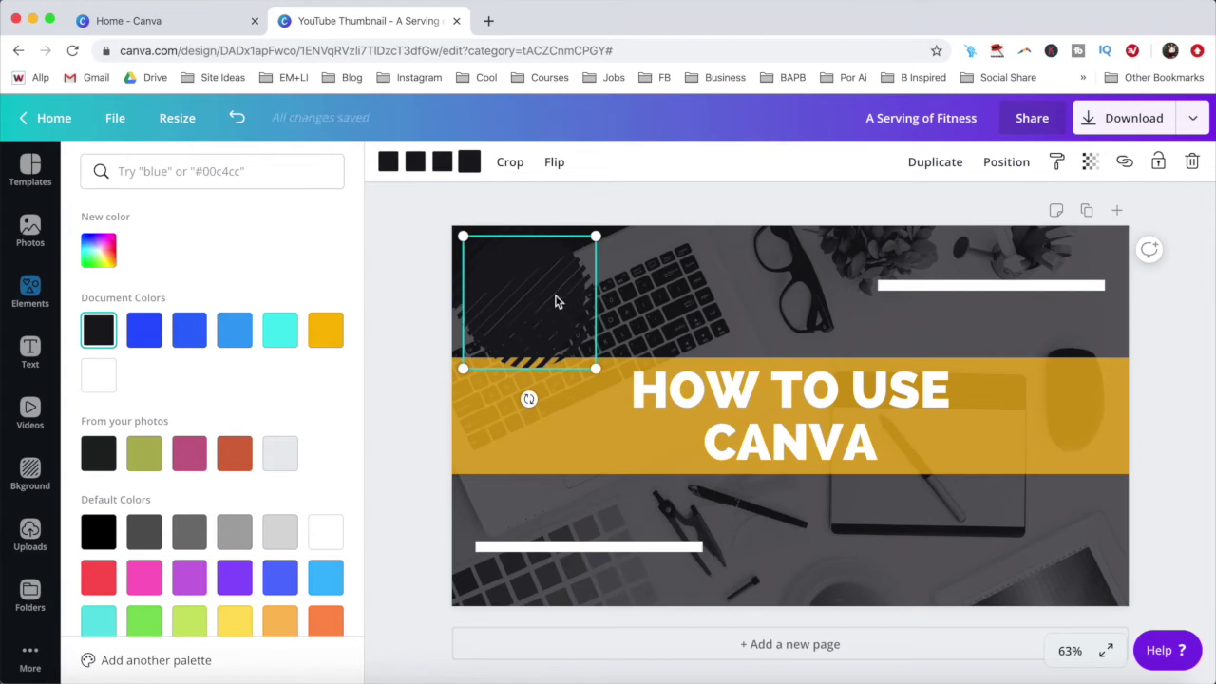
pyautogui.moveTo(554, 294); pyautogui.dragTo(1066, 539)
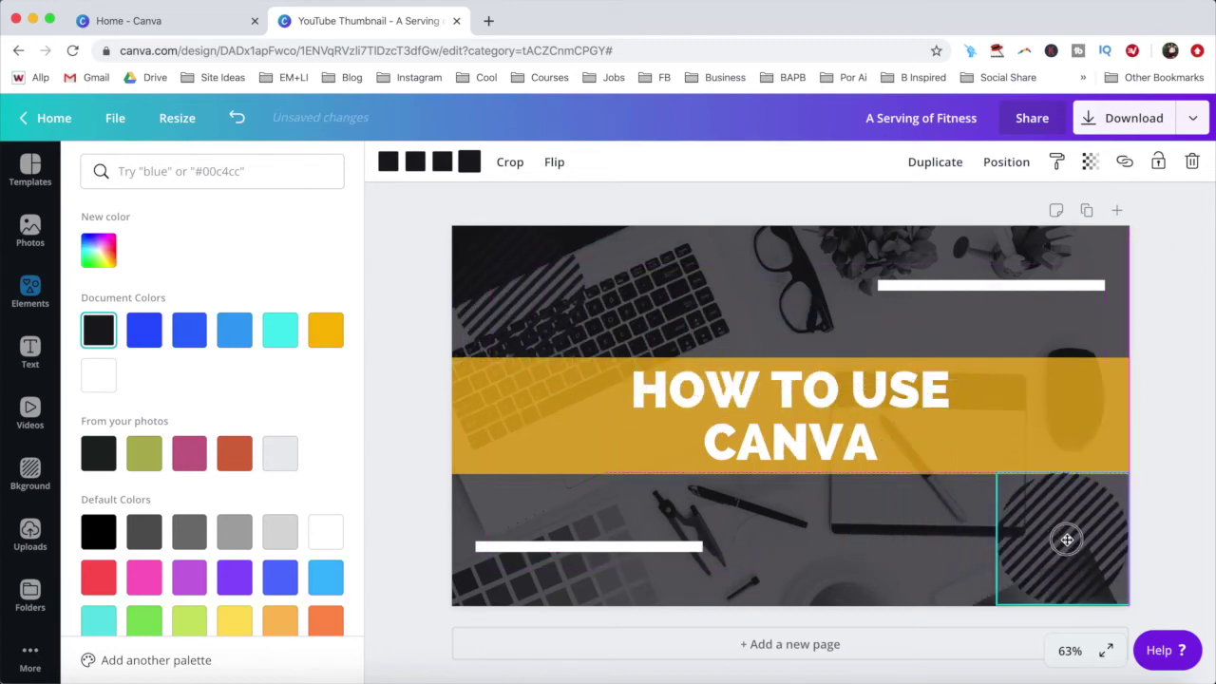
pyautogui.click(423, 454)
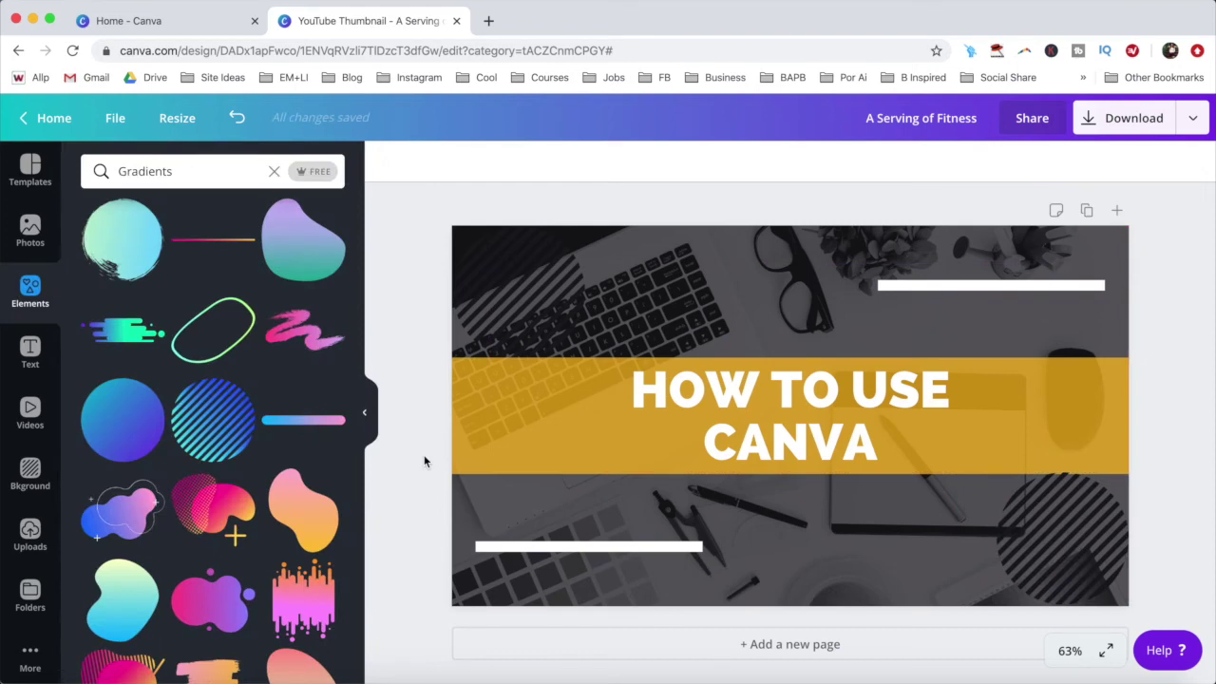
pyautogui.click(31, 350)
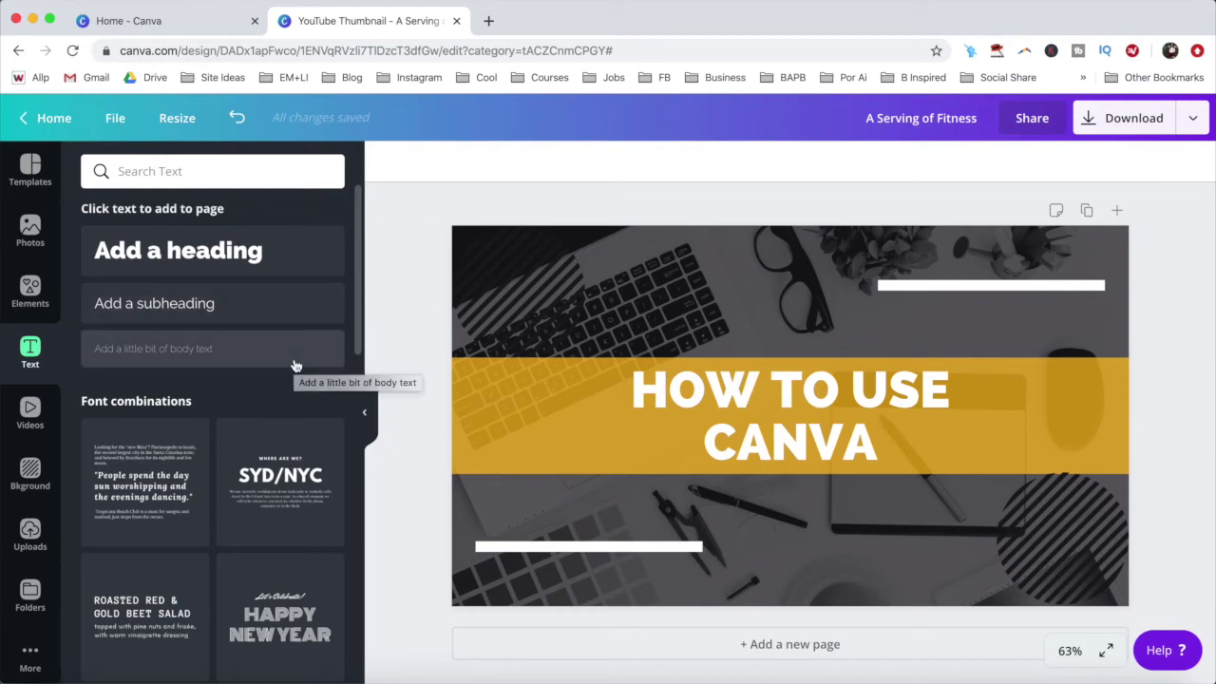
# Scroll the side panel and open the stock Videos library.
pyautogui.scroll(-5, 295, 366)
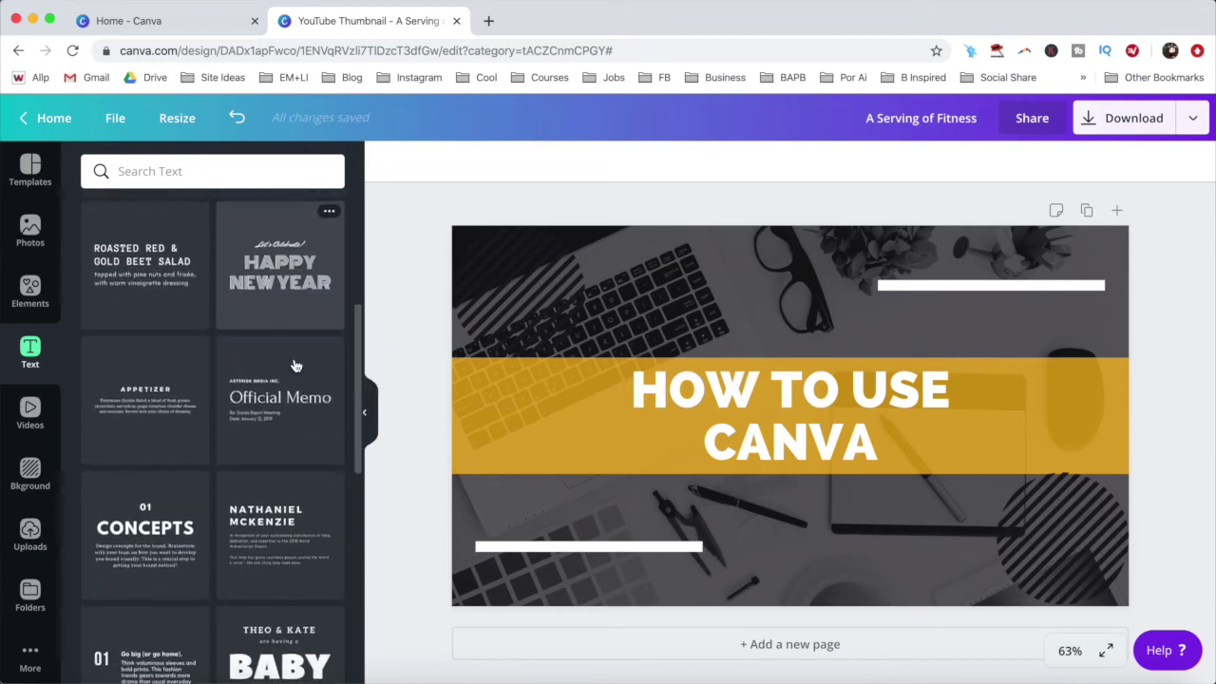
pyautogui.scroll(-3, 294, 366)
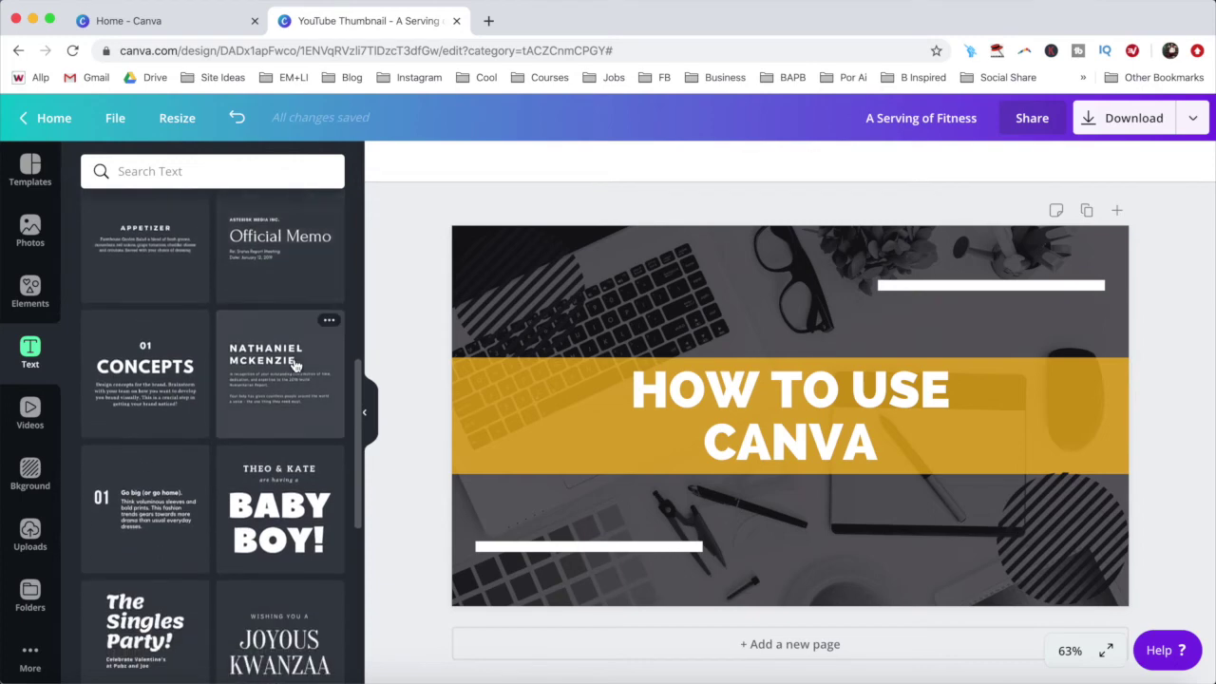
pyautogui.scroll(-2, 295, 365)
pyautogui.scroll(-5, 294, 365)
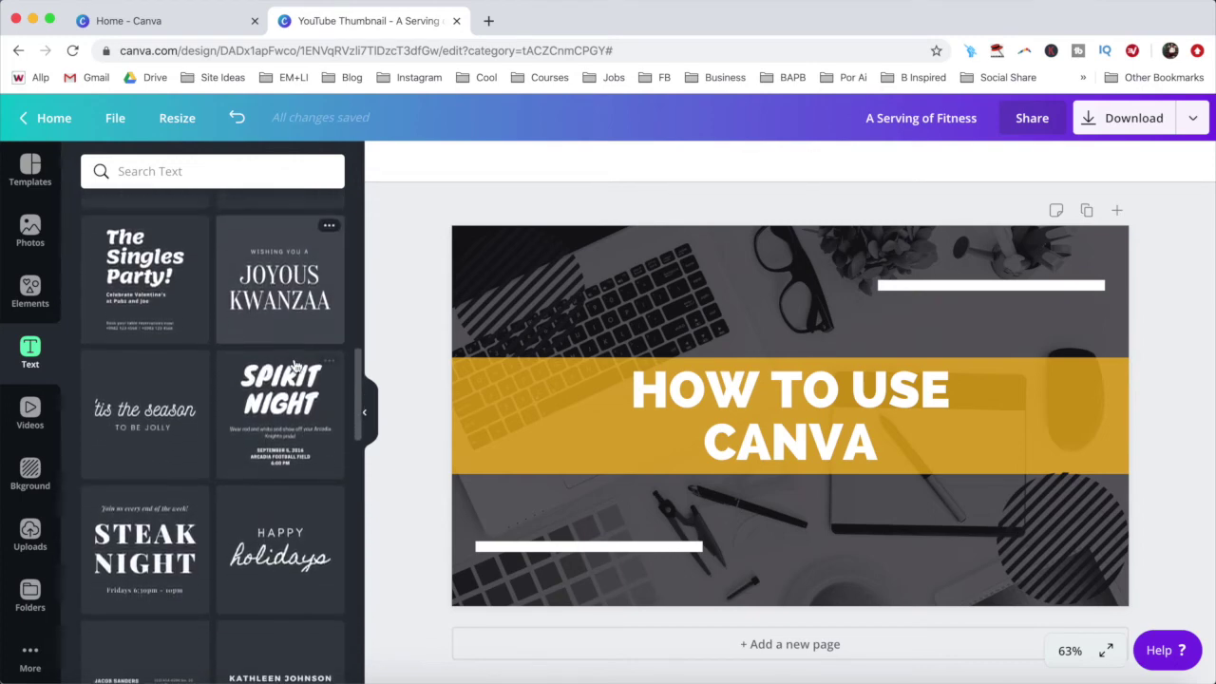
pyautogui.click(29, 415)
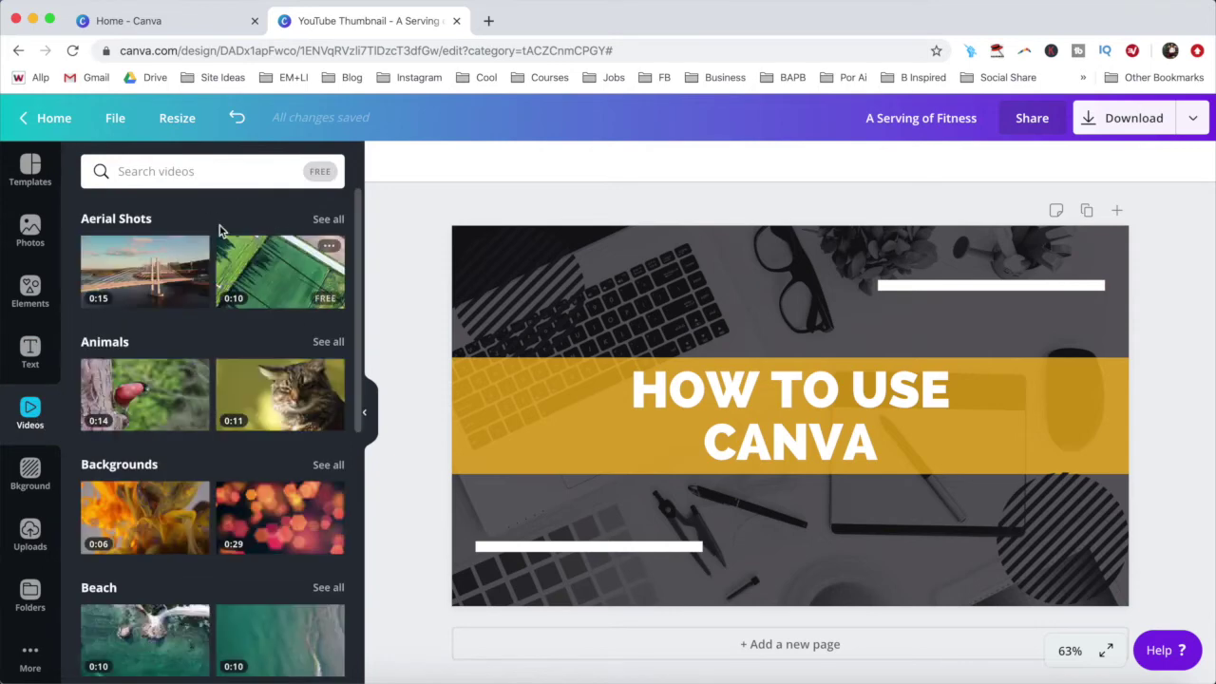
pyautogui.scroll(-1, 257, 275)
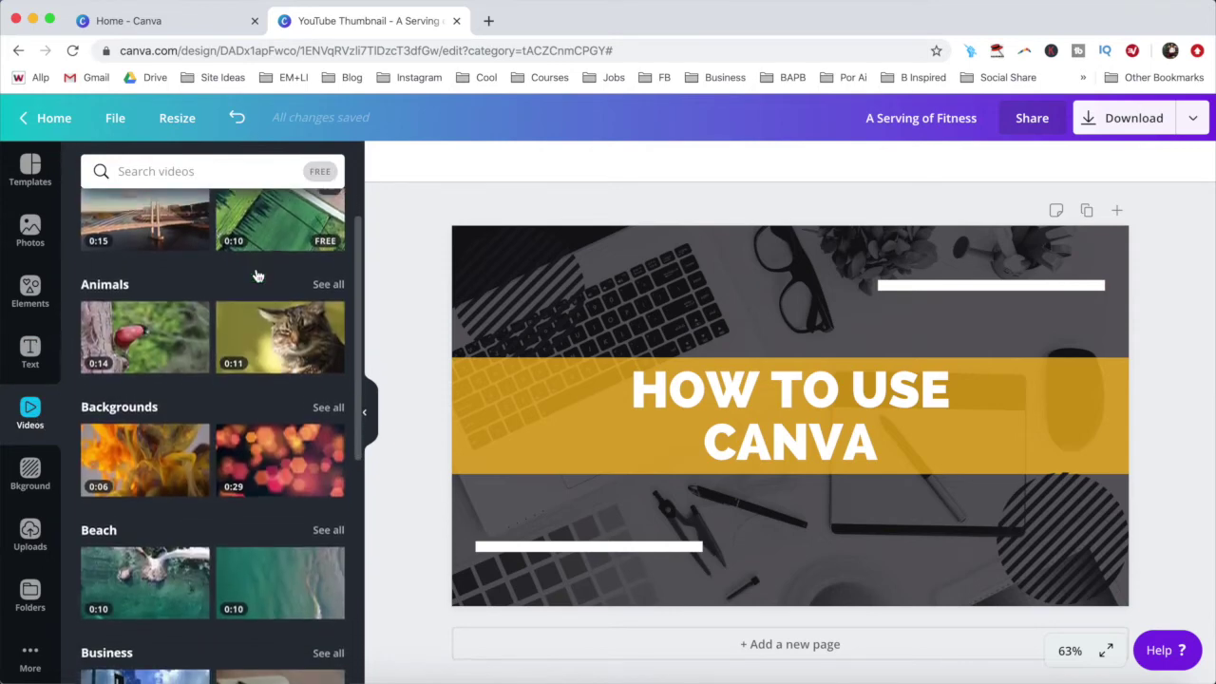
pyautogui.scroll(-2, 256, 275)
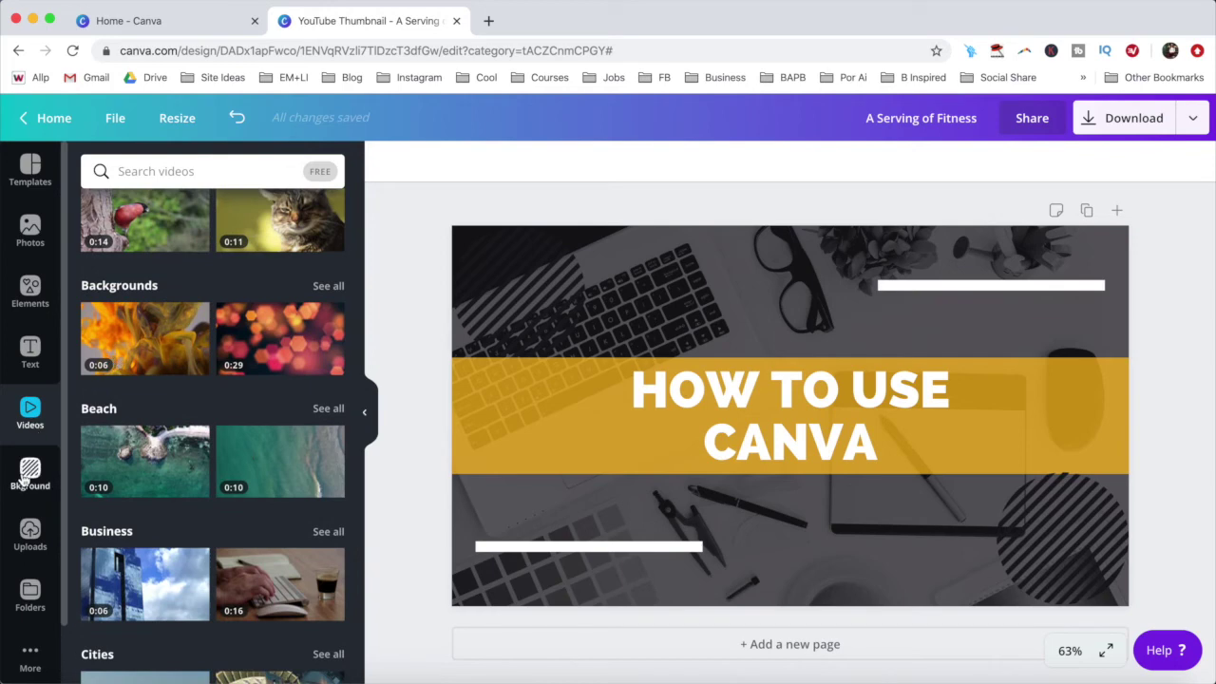
# Browse the background images, then bring up the previously uploaded files.
pyautogui.click(27, 474)
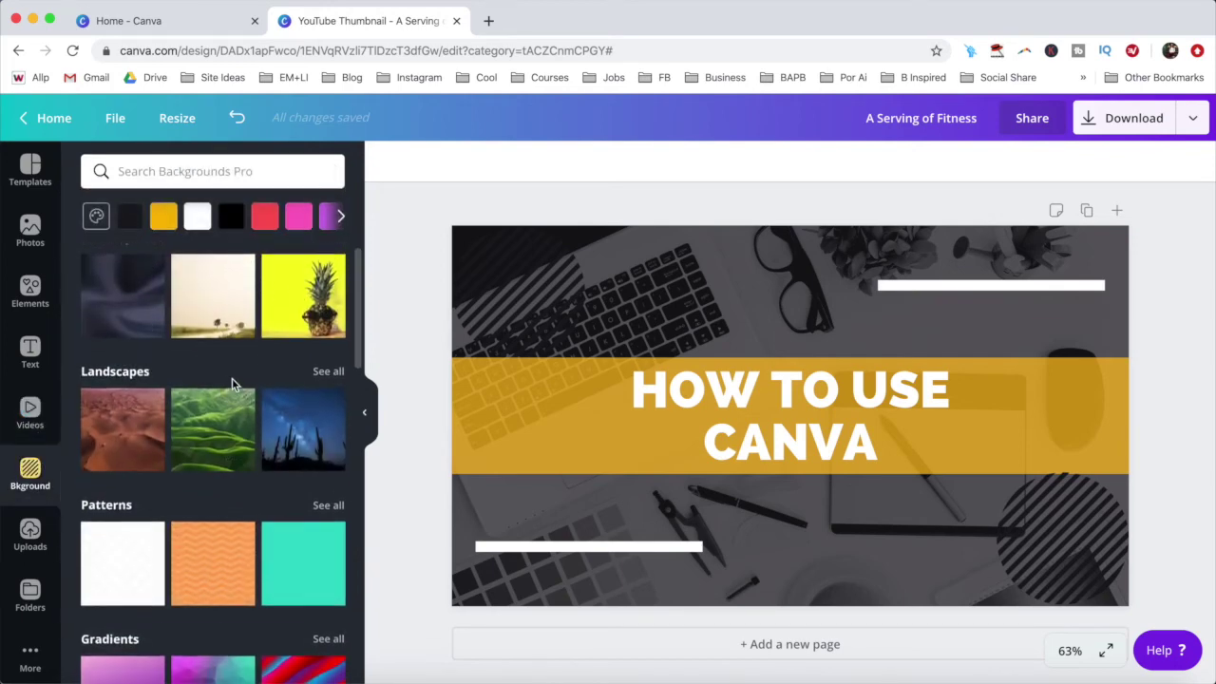
pyautogui.scroll(-2, 234, 384)
pyautogui.scroll(-2, 234, 383)
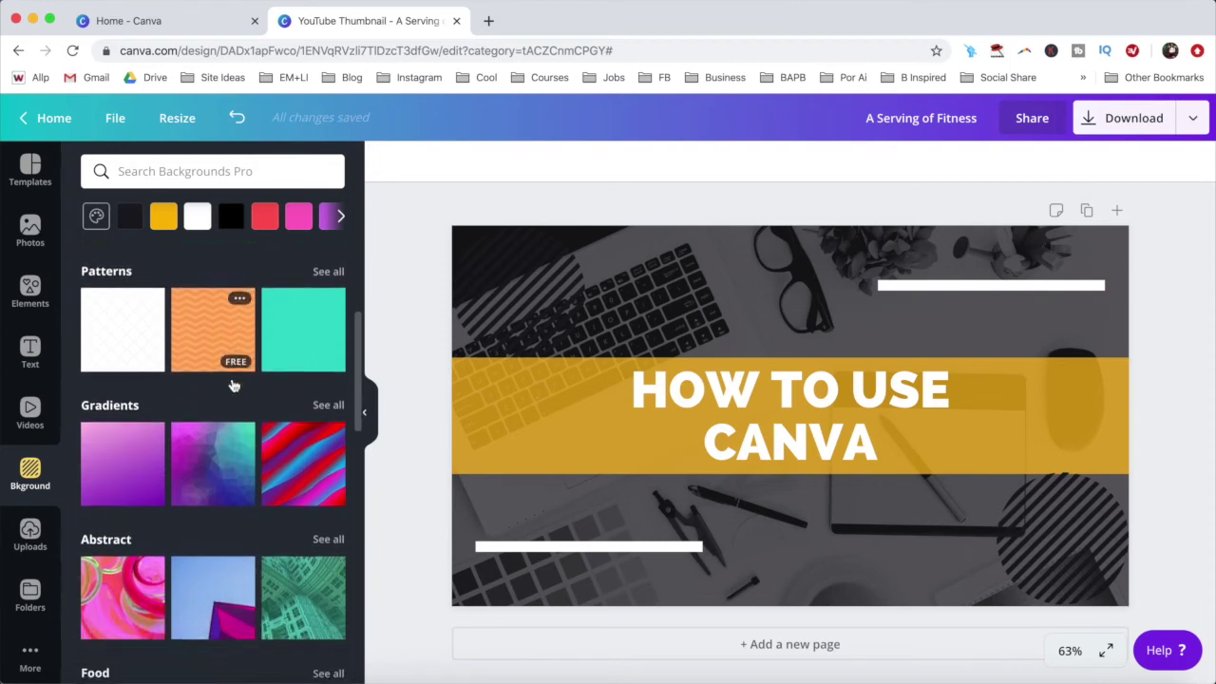
pyautogui.scroll(-4, 234, 384)
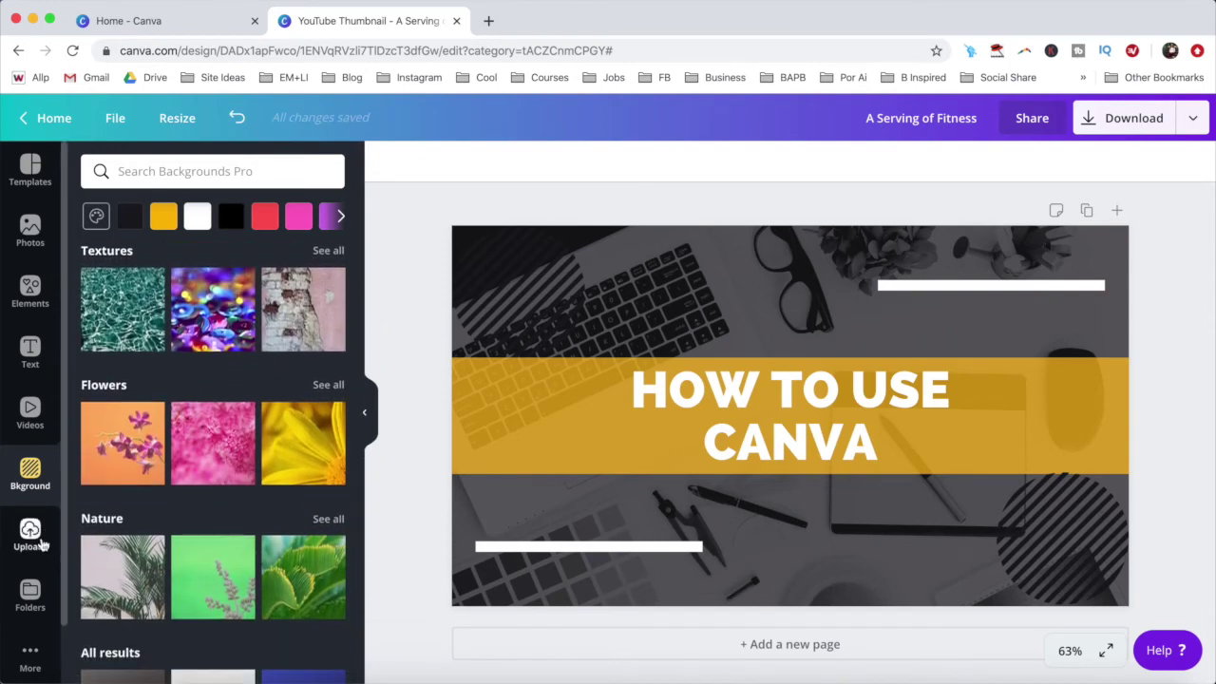
pyautogui.click(34, 546)
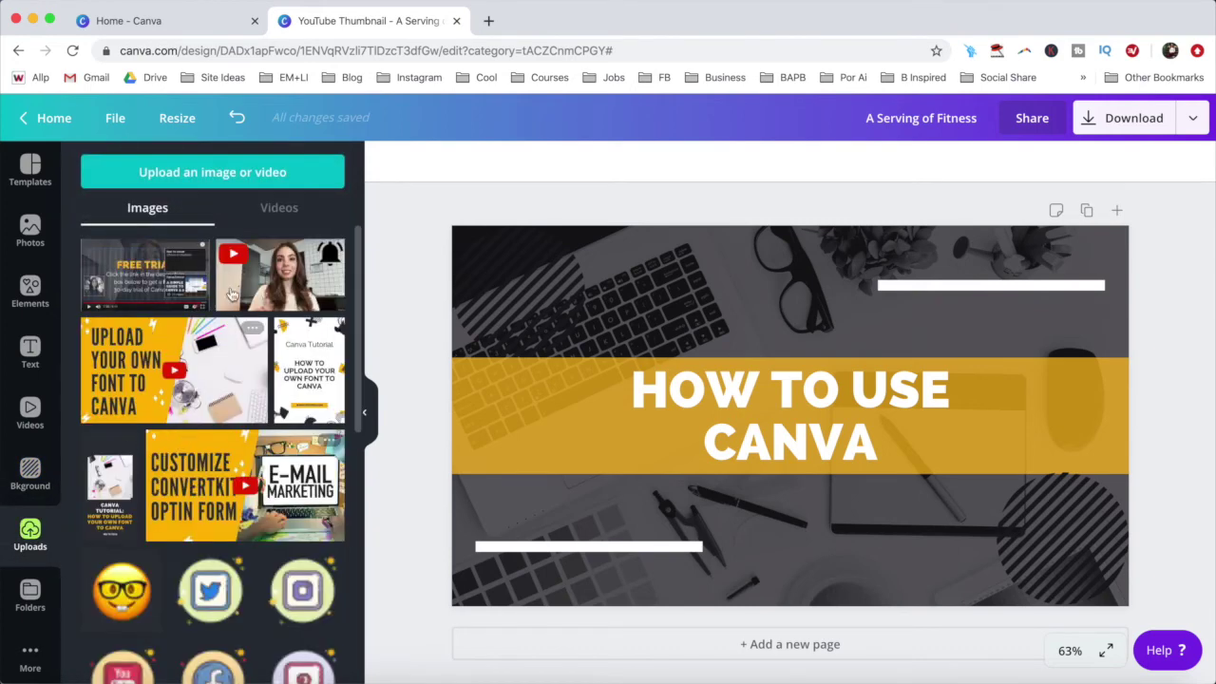
# View uploaded videos, then open the Blog Post folder under Folders.
pyautogui.click(285, 212)
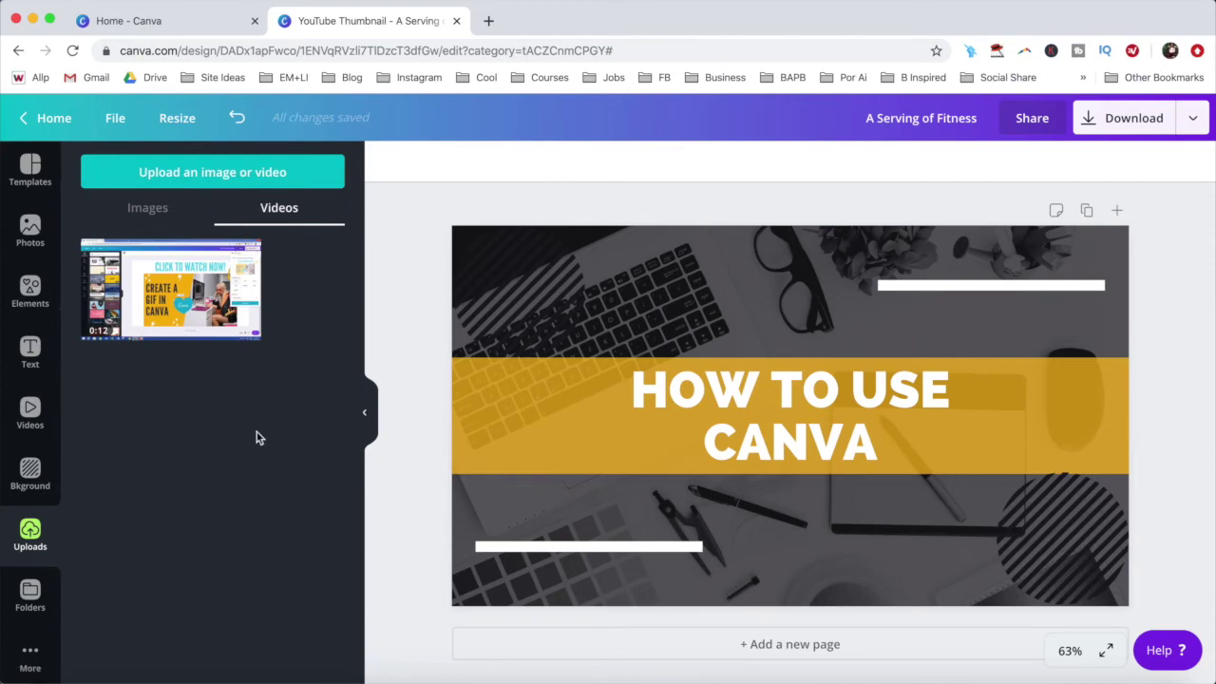
pyautogui.click(29, 592)
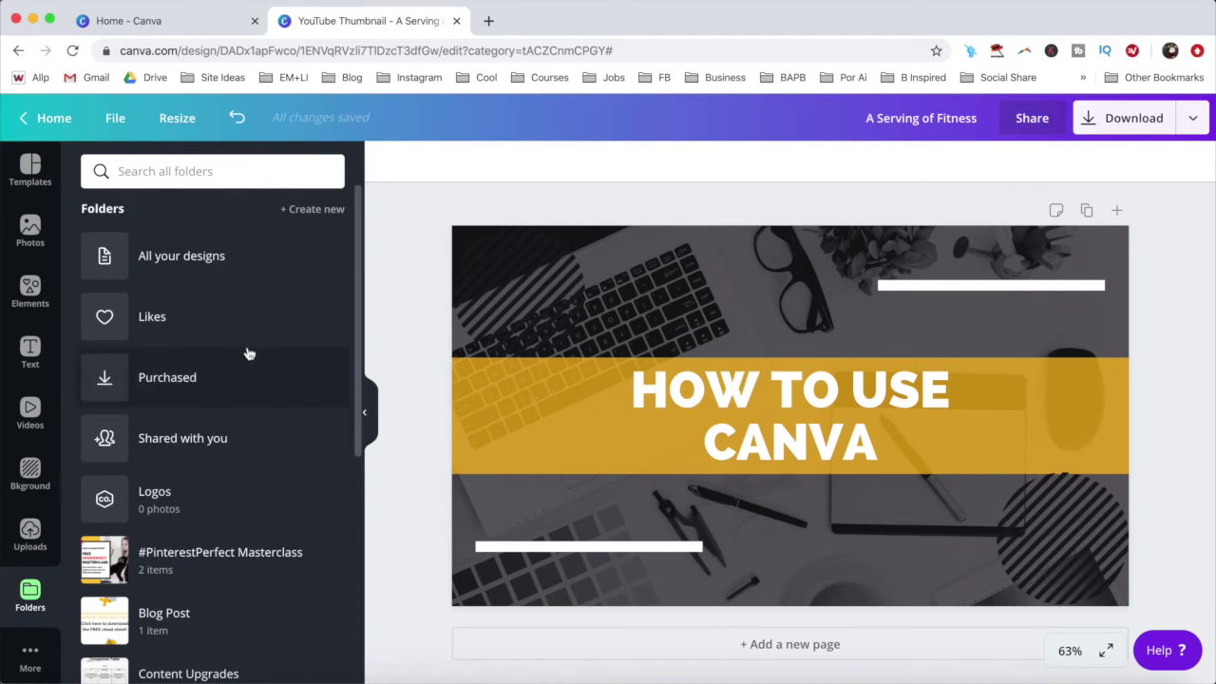
pyautogui.scroll(-3, 247, 353)
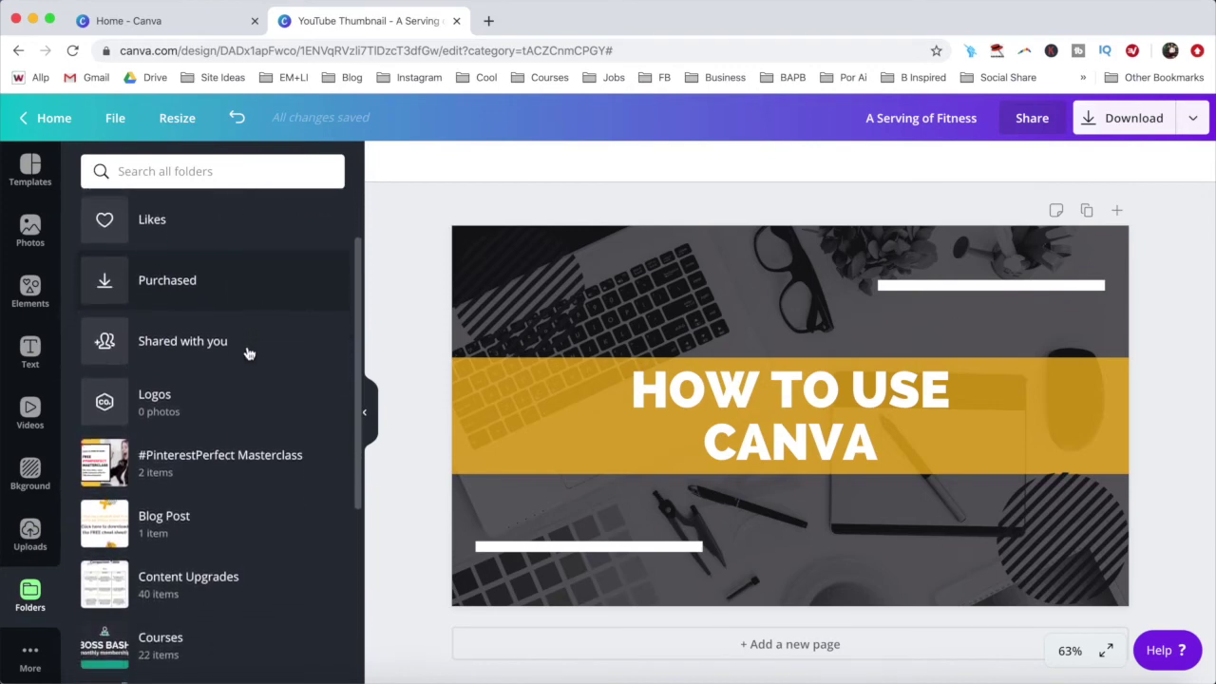
pyautogui.scroll(-2, 247, 353)
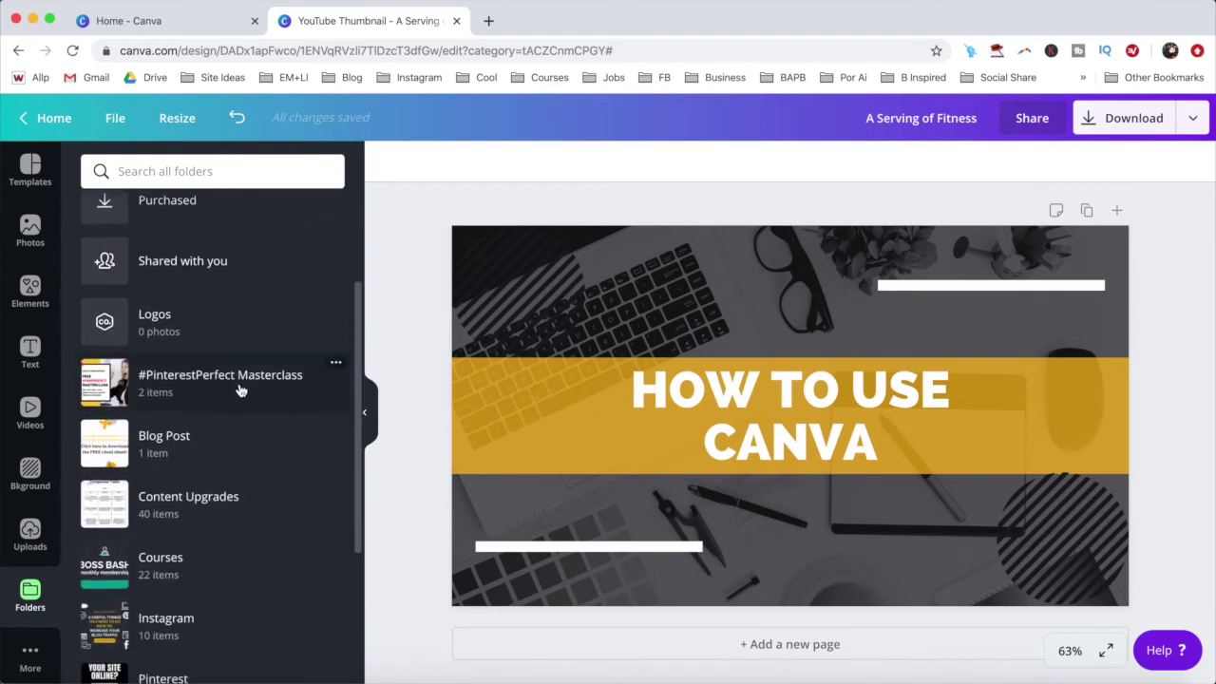
pyautogui.click(237, 440)
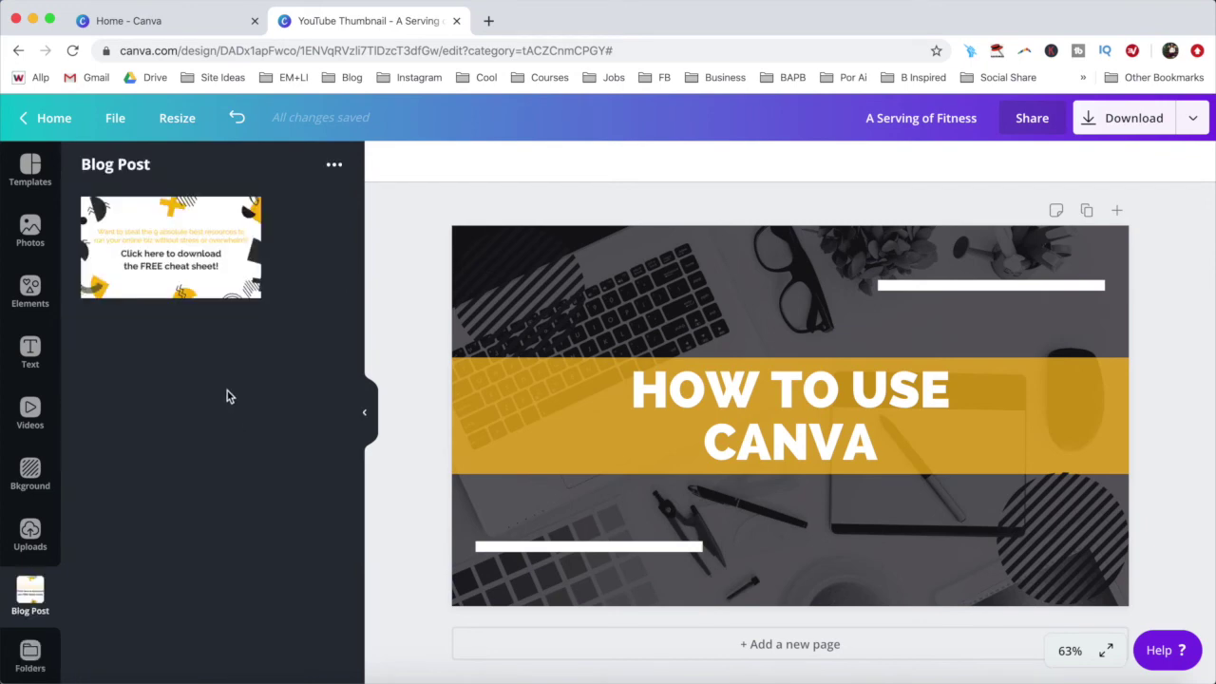
# Show the More panel of connected apps like Pexels, Pixabay and Google Drive.
pyautogui.scroll(-2, 31, 614)
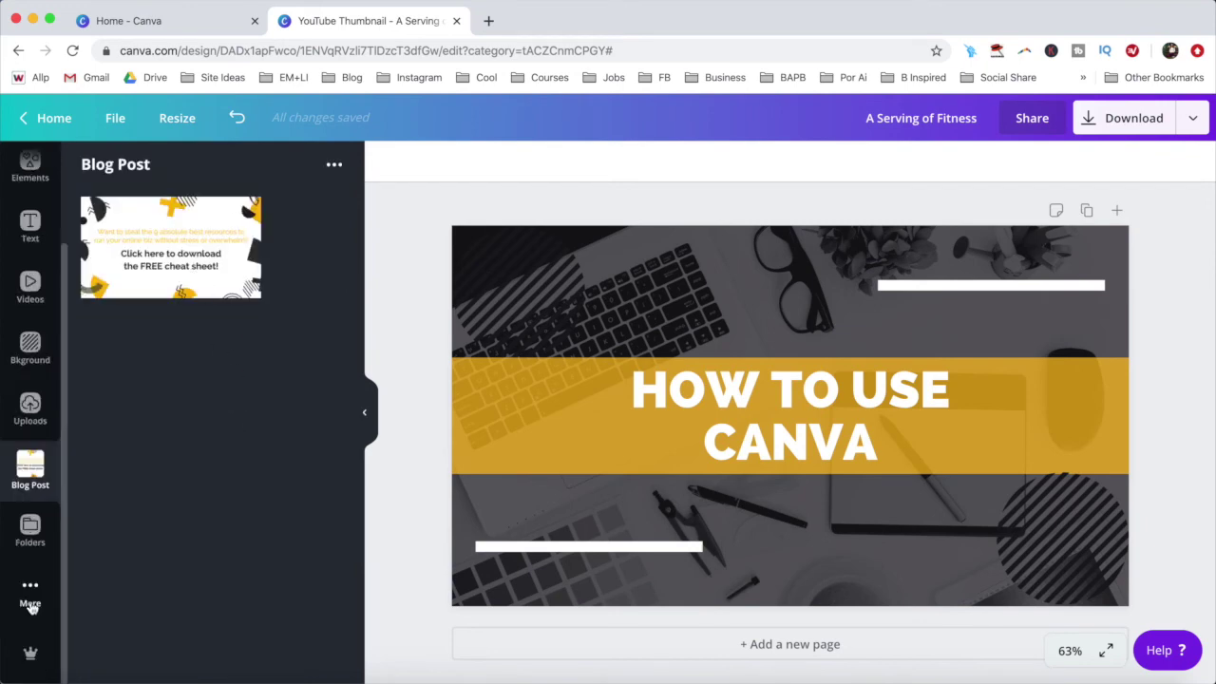
pyautogui.click(30, 598)
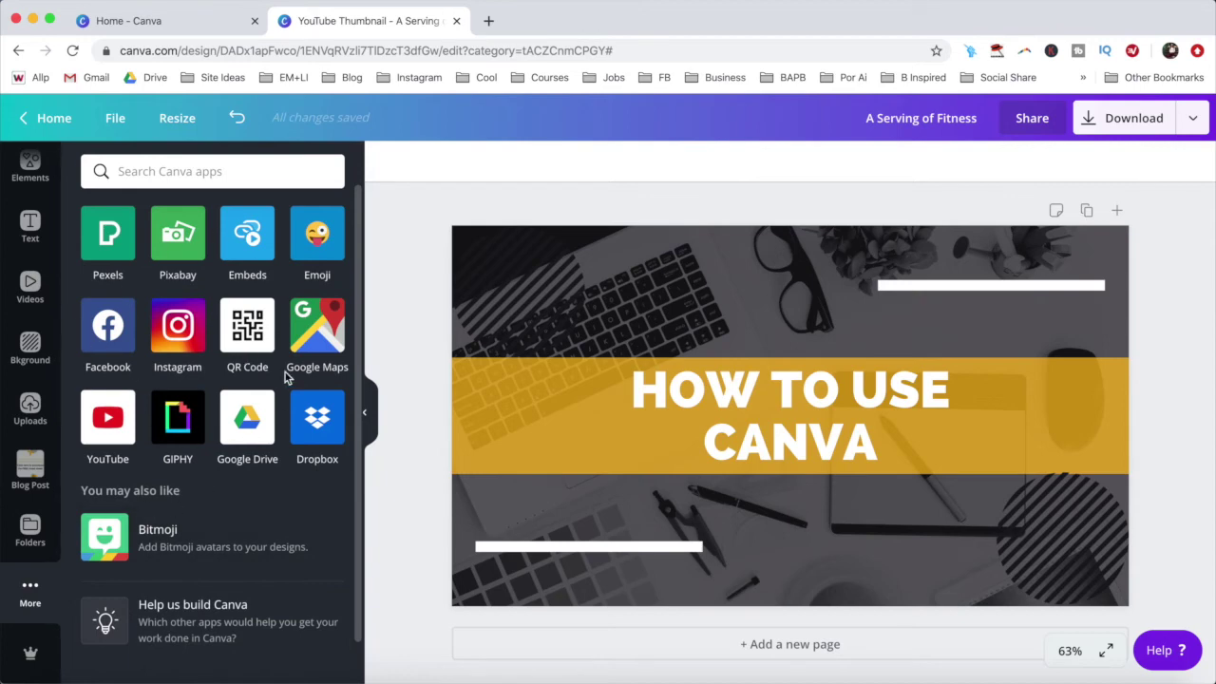
pyautogui.scroll(-1, 286, 377)
pyautogui.scroll(1, 284, 377)
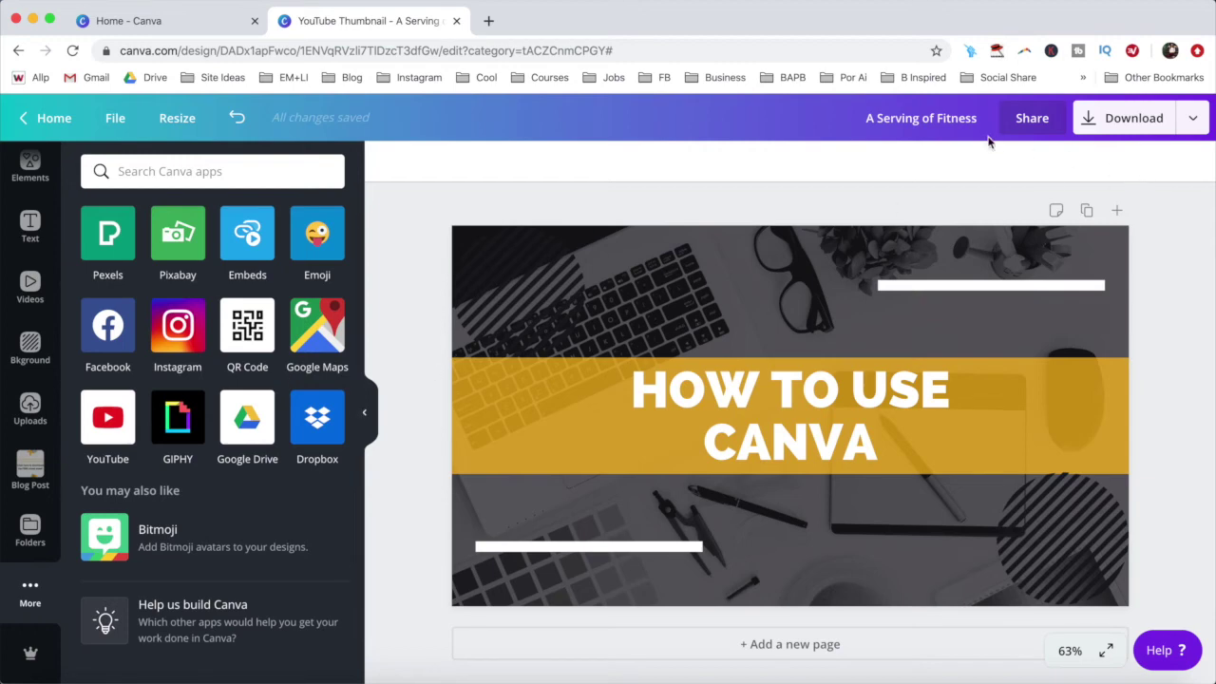
pyautogui.click(924, 122)
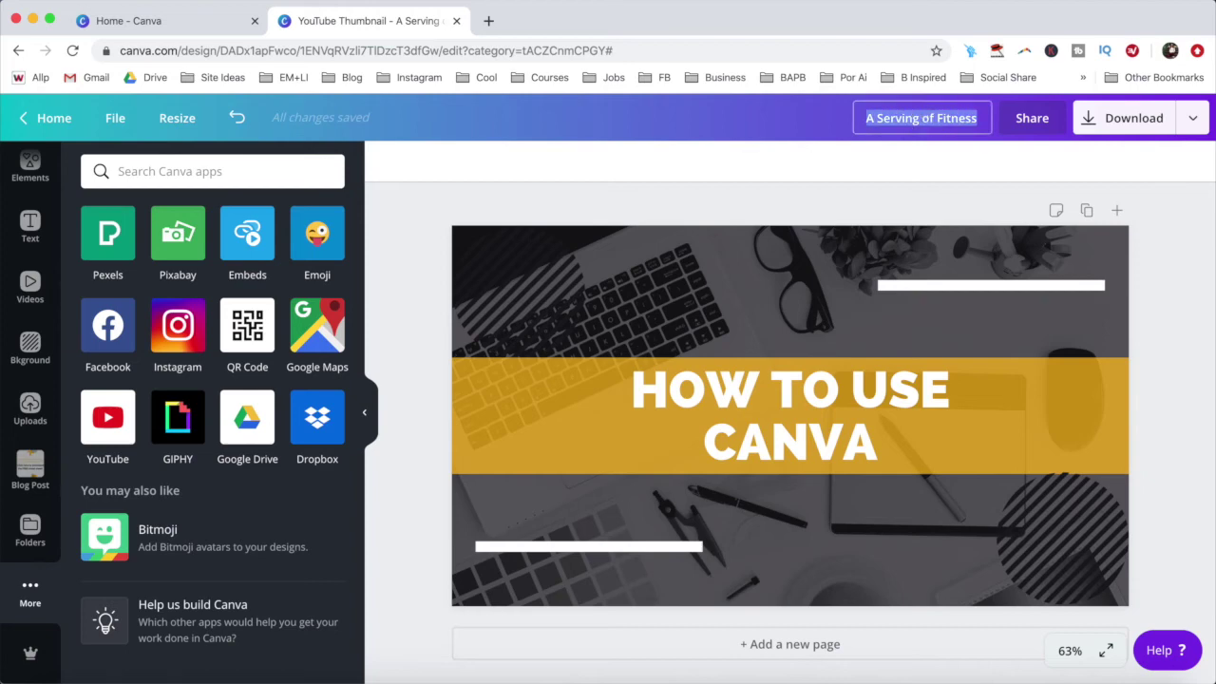
# Retitle the design 'How To Use Canva', correcting the 'Csnvs' typo.
pyautogui.write('How ')
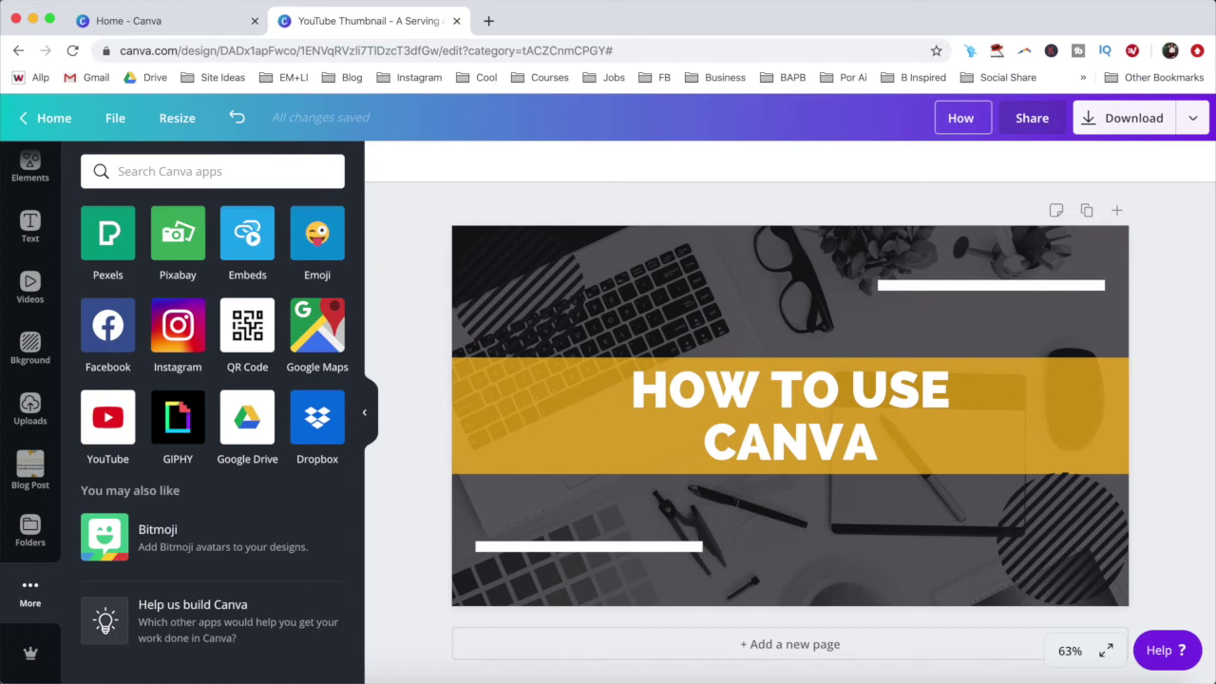
pyautogui.write('To Use Csnvs')
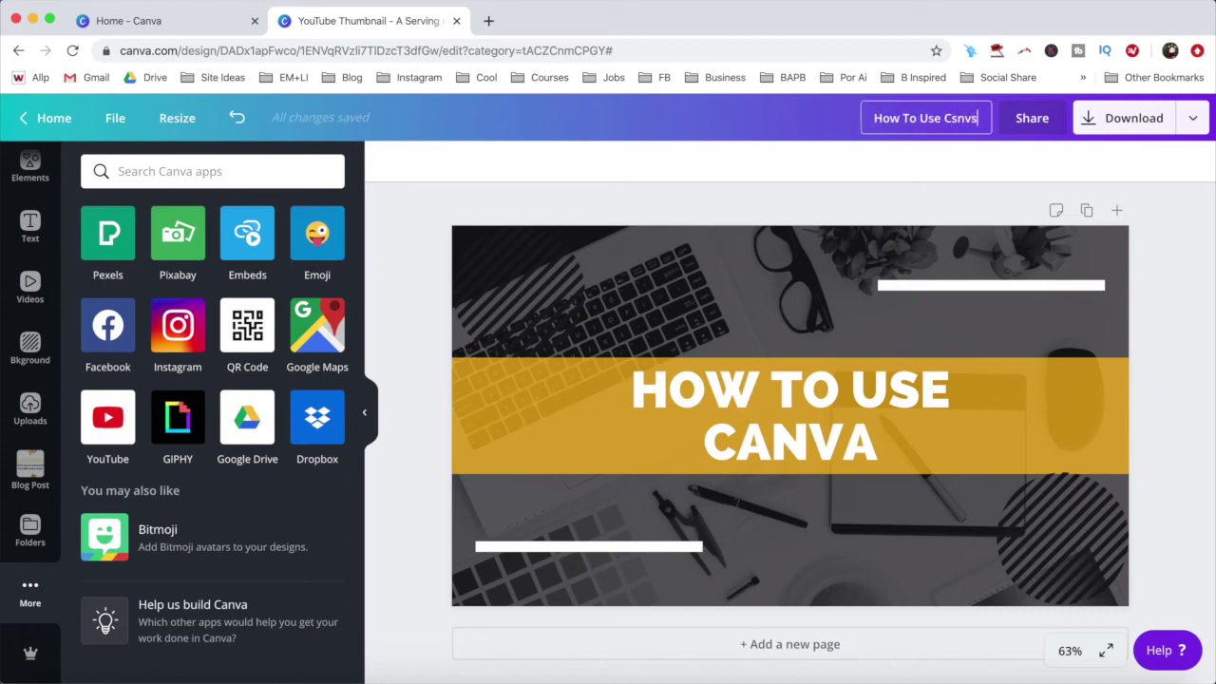
pyautogui.press('BackSpace')
pyautogui.press('BackSpace')
pyautogui.press('BackSpace')
pyautogui.press('BackSpace')
pyautogui.write('anva')
pyautogui.click(973, 167)
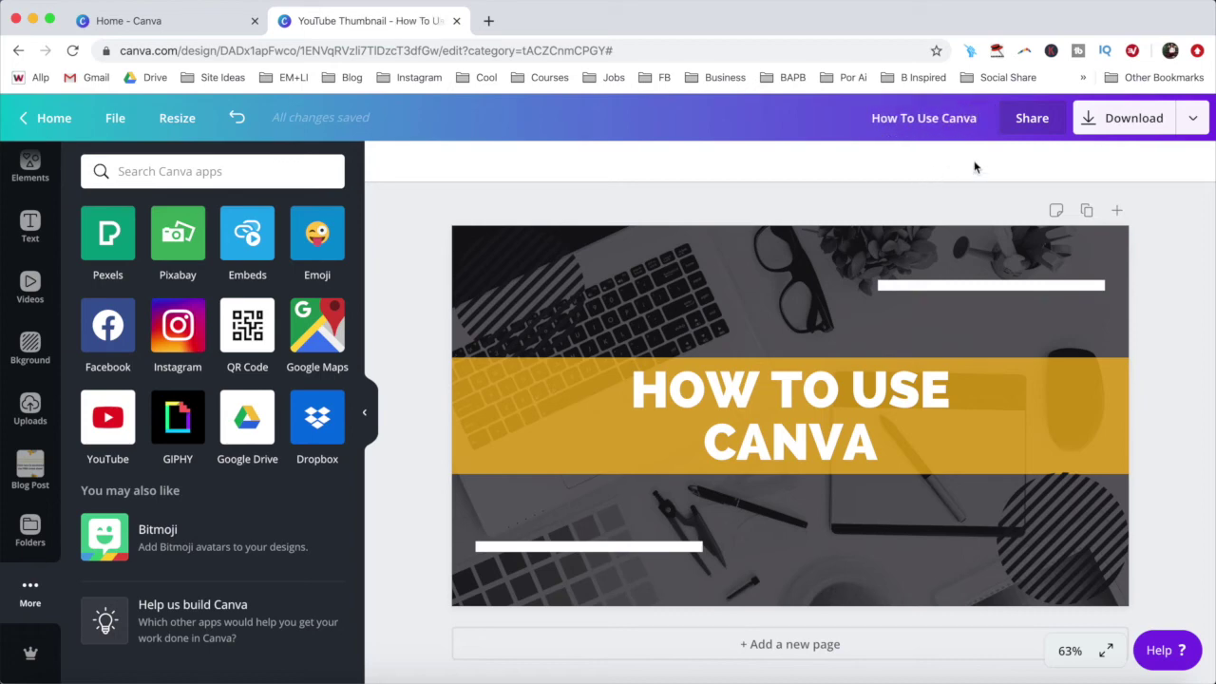
pyautogui.click(1122, 127)
# Download the thumbnail as a 1280×720 PNG and dismiss the completion message.
pyautogui.click(1121, 237)
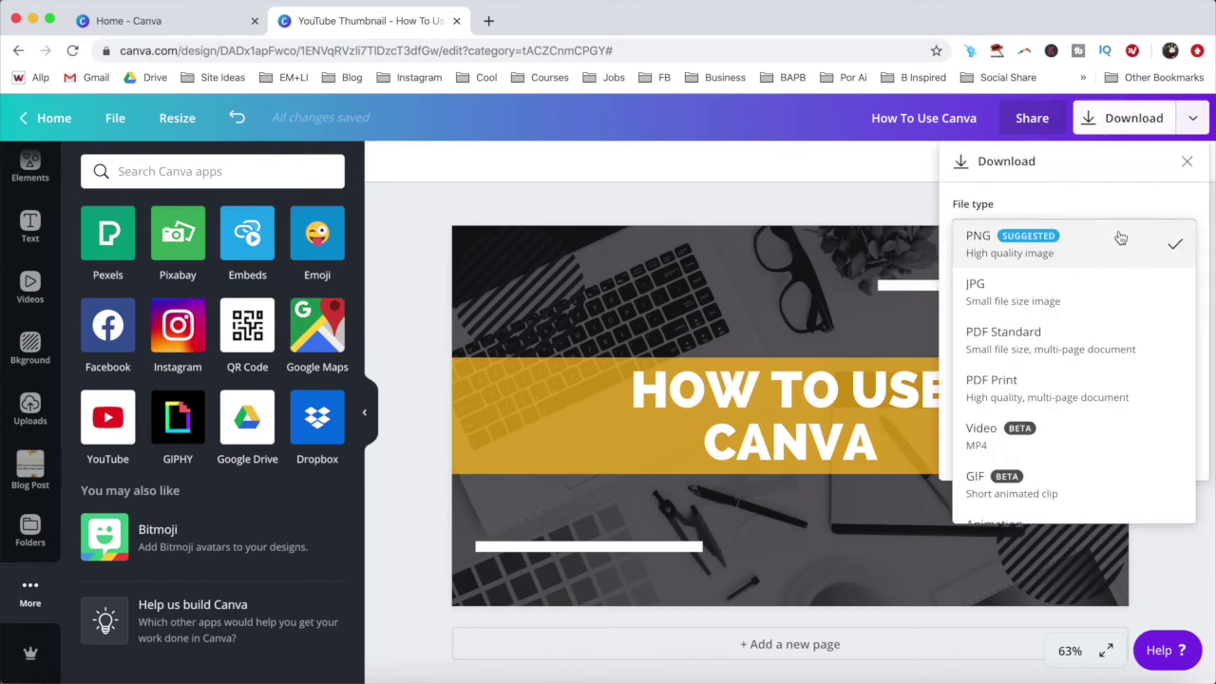
pyautogui.click(1117, 235)
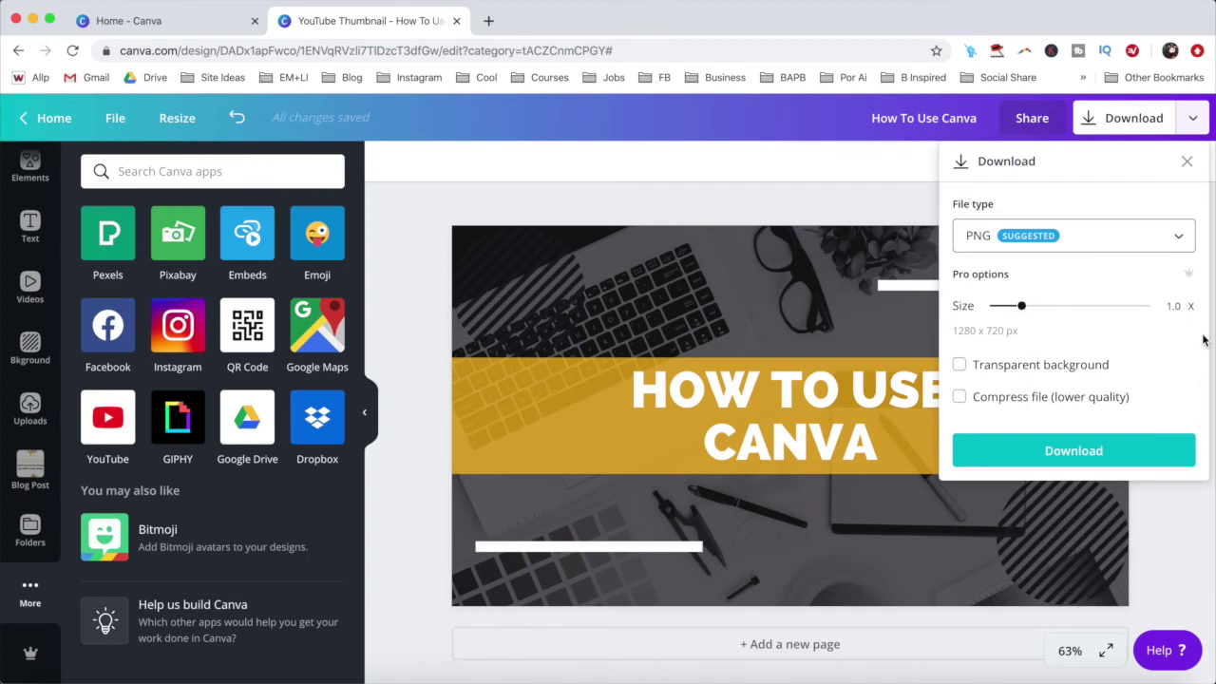
pyautogui.click(1096, 462)
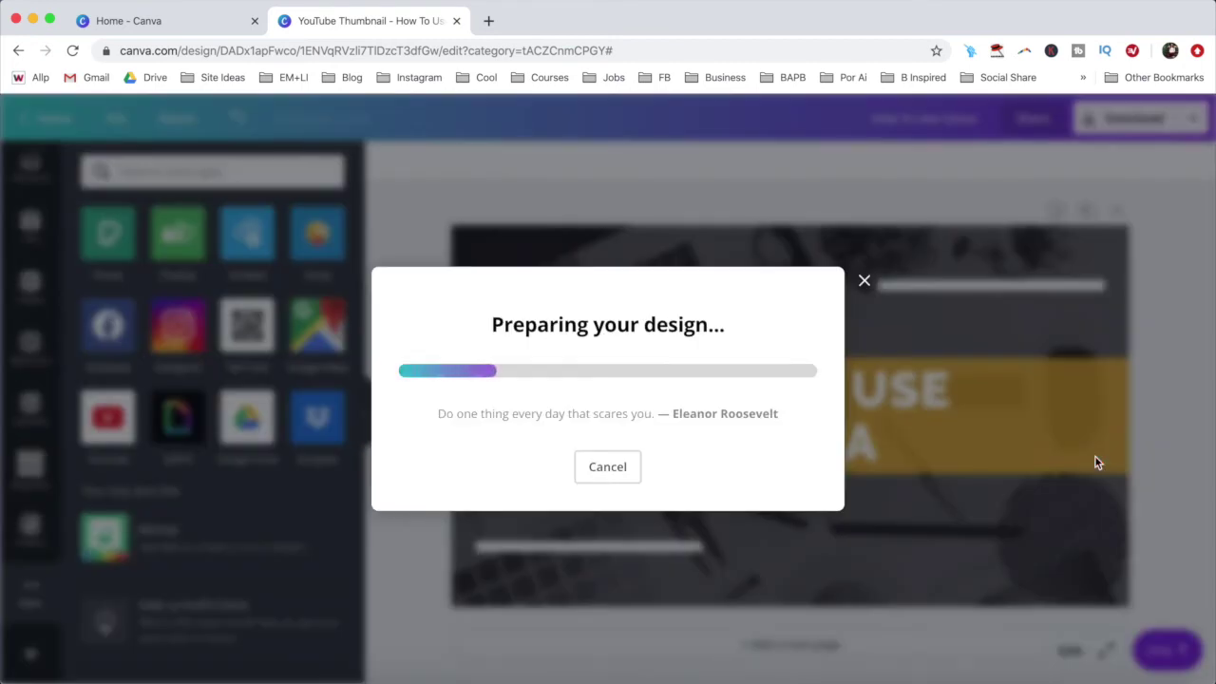
pyautogui.click(978, 399)
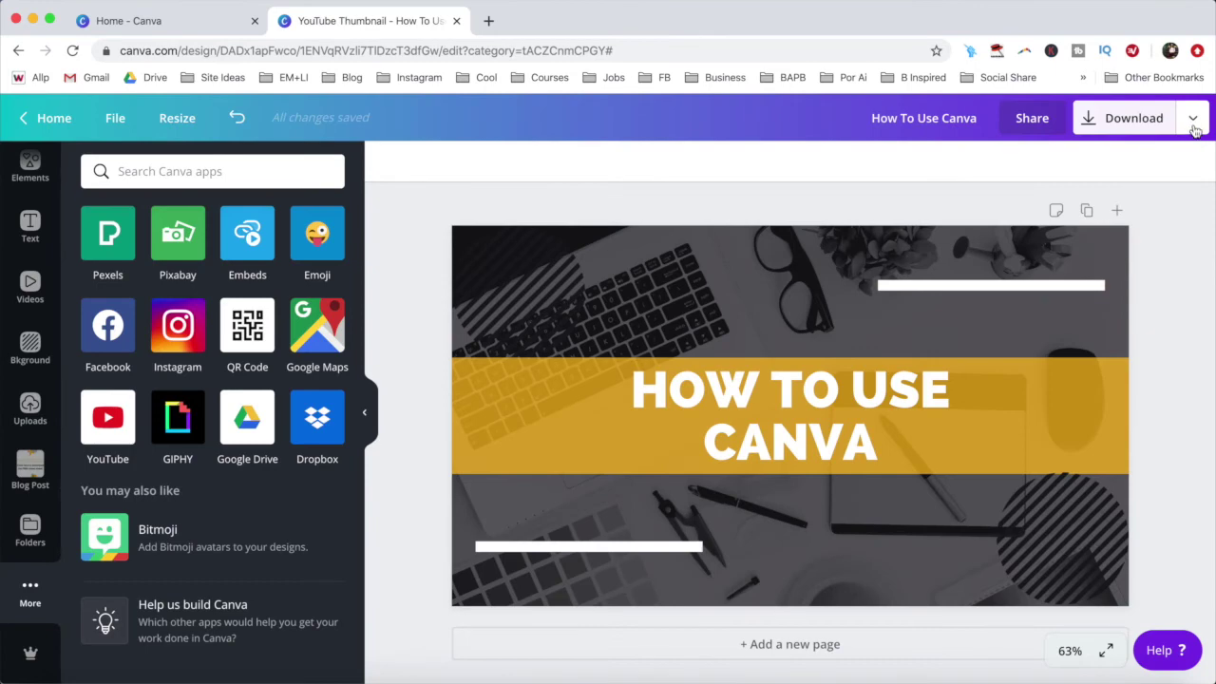
# Scroll through the full list of sharing, print and template publish options.
pyautogui.click(1192, 120)
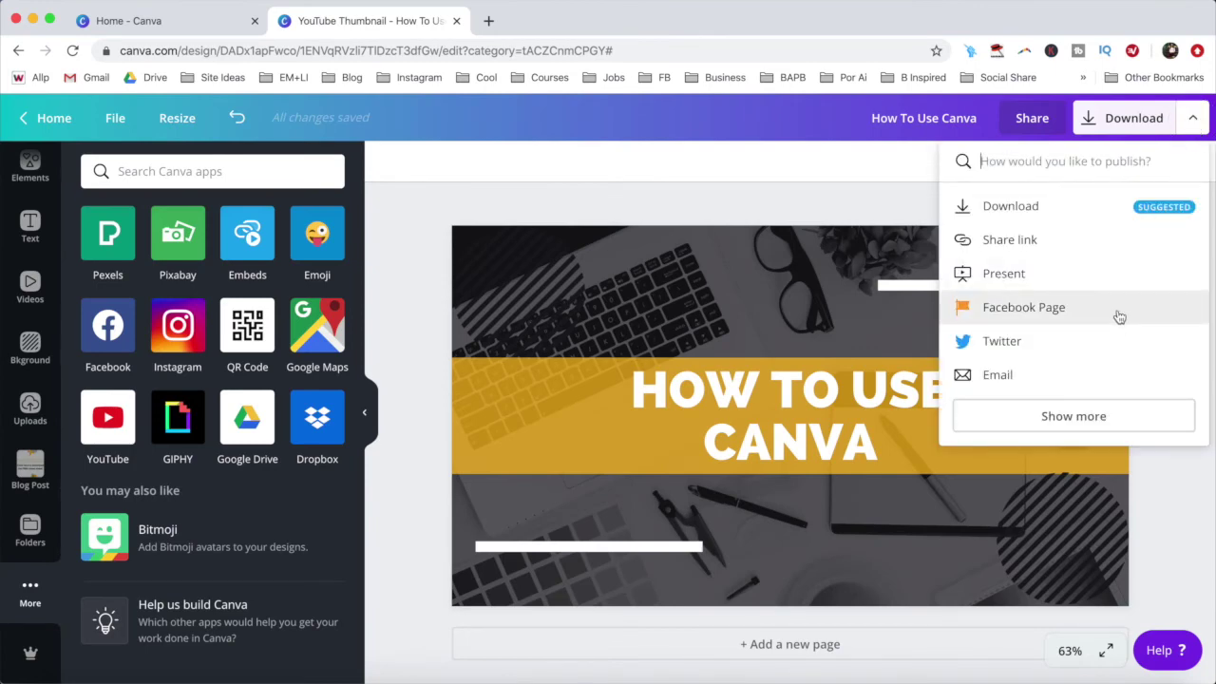
pyautogui.scroll(-1, 1086, 251)
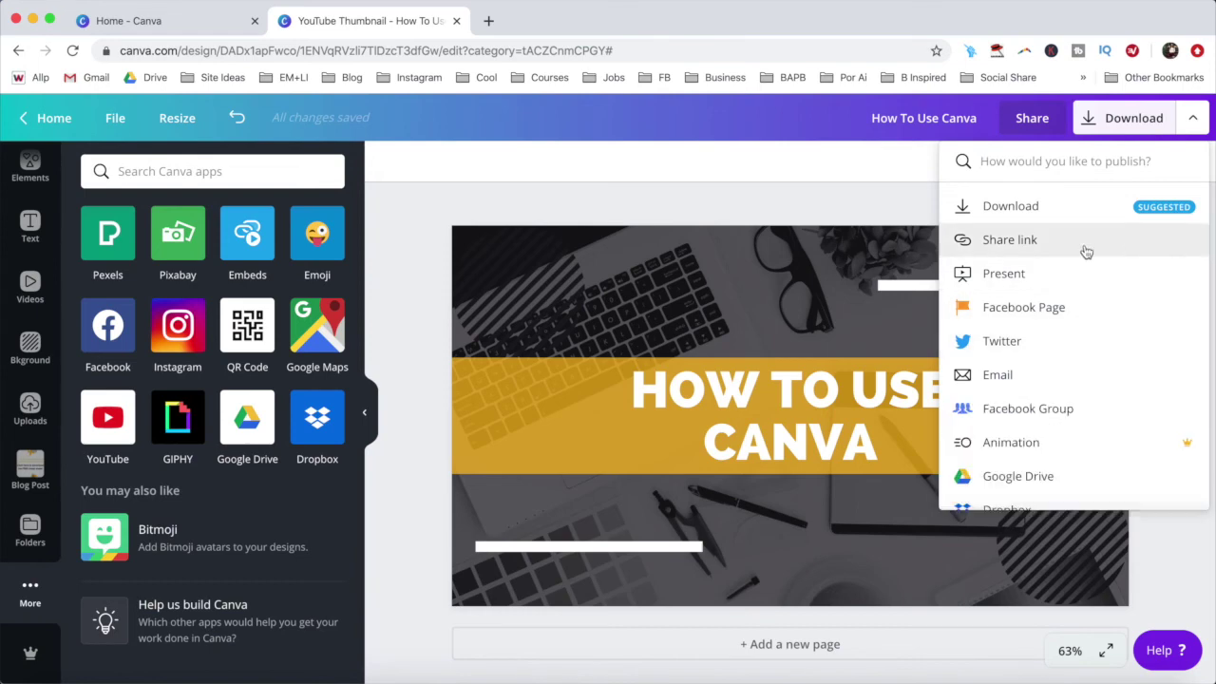
pyautogui.scroll(-6, 1085, 252)
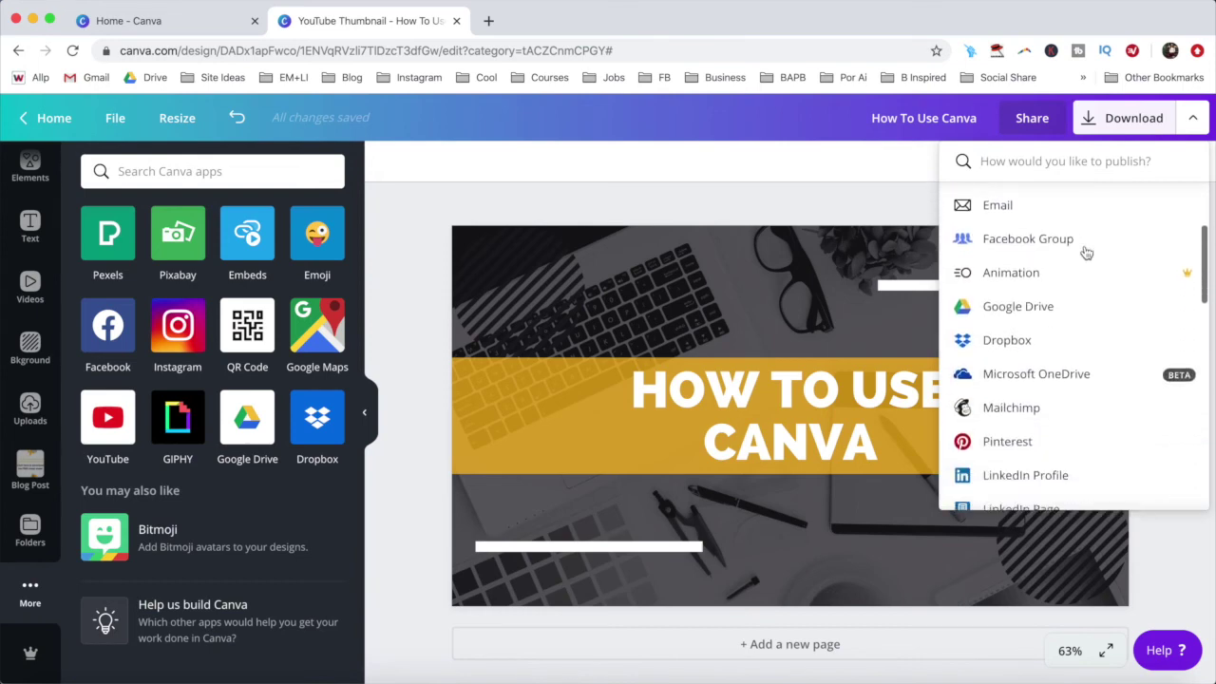
pyautogui.scroll(-10, 1086, 251)
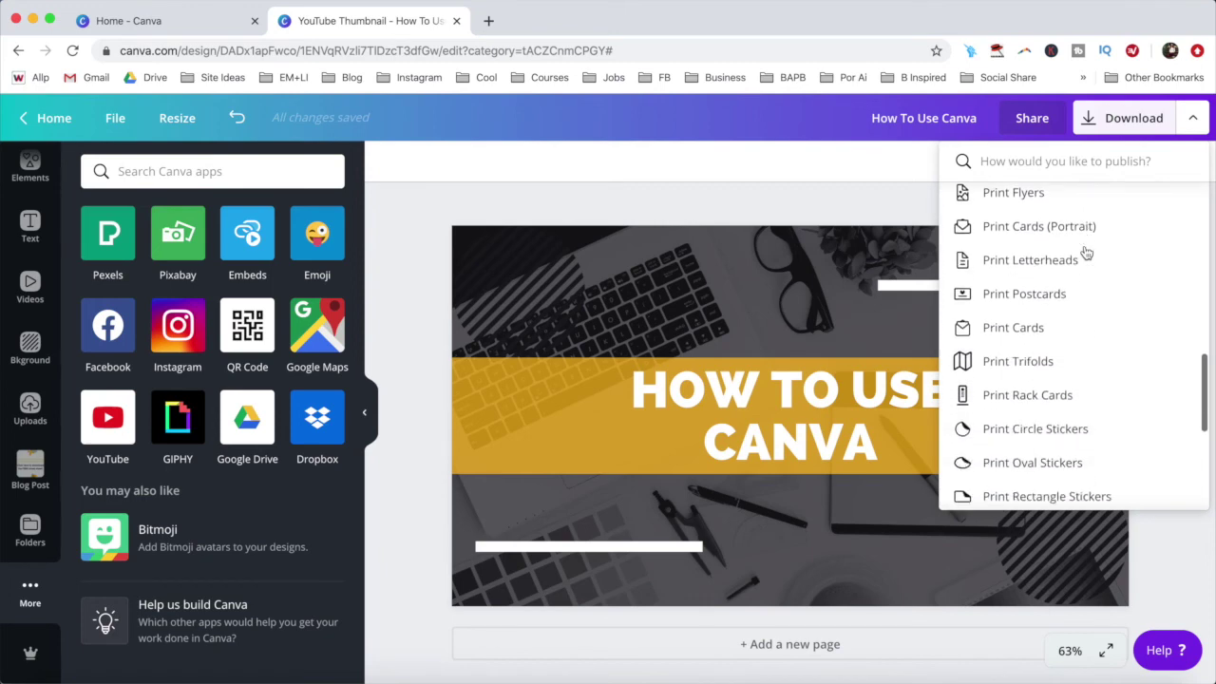
pyautogui.scroll(-3, 1072, 314)
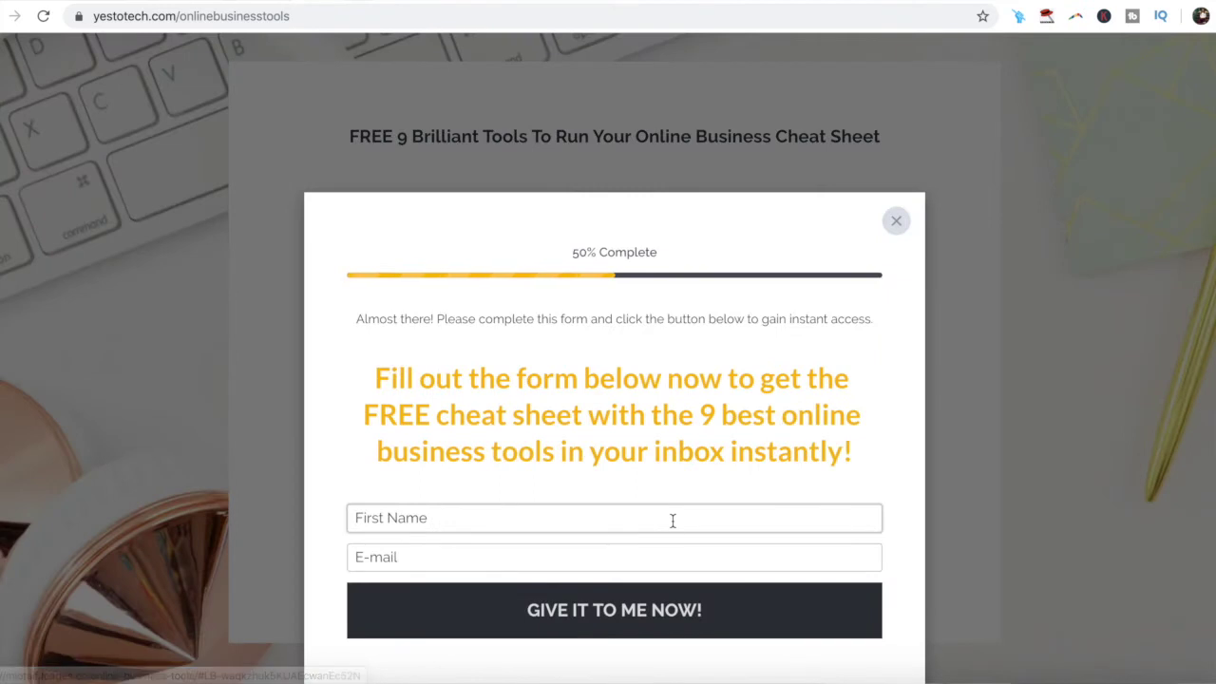
# Select the First Name field on the cheat sheet sign-up form to enter the first name.
pyautogui.click(672, 520)
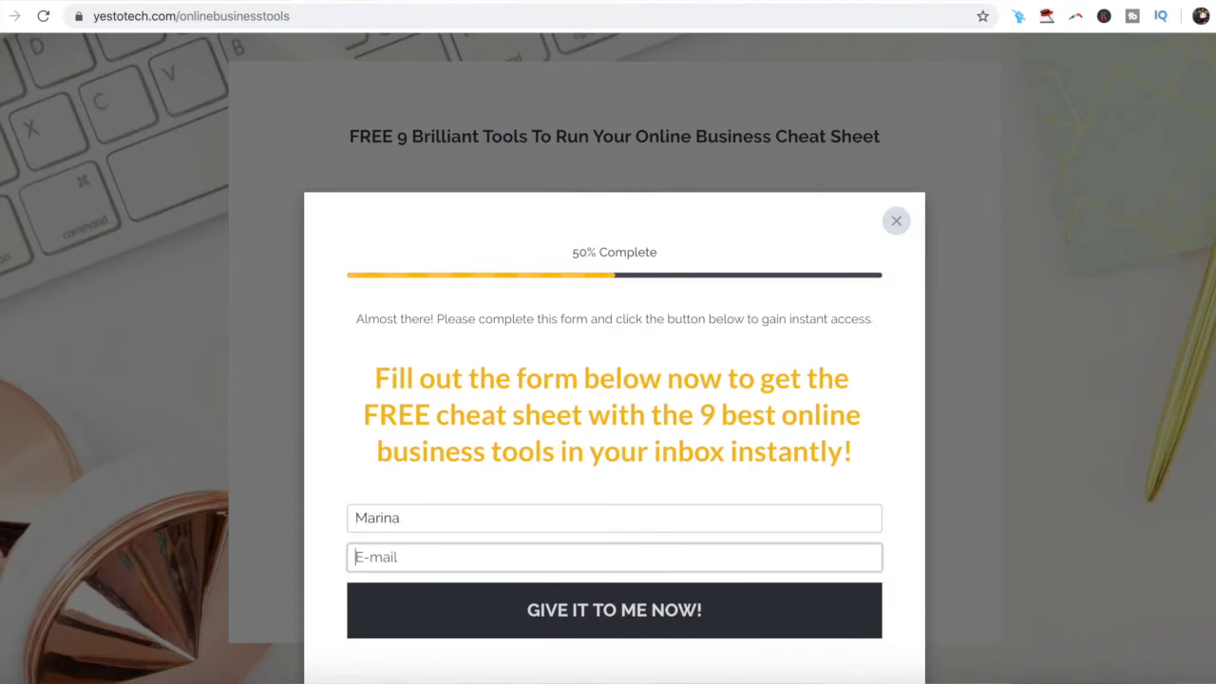